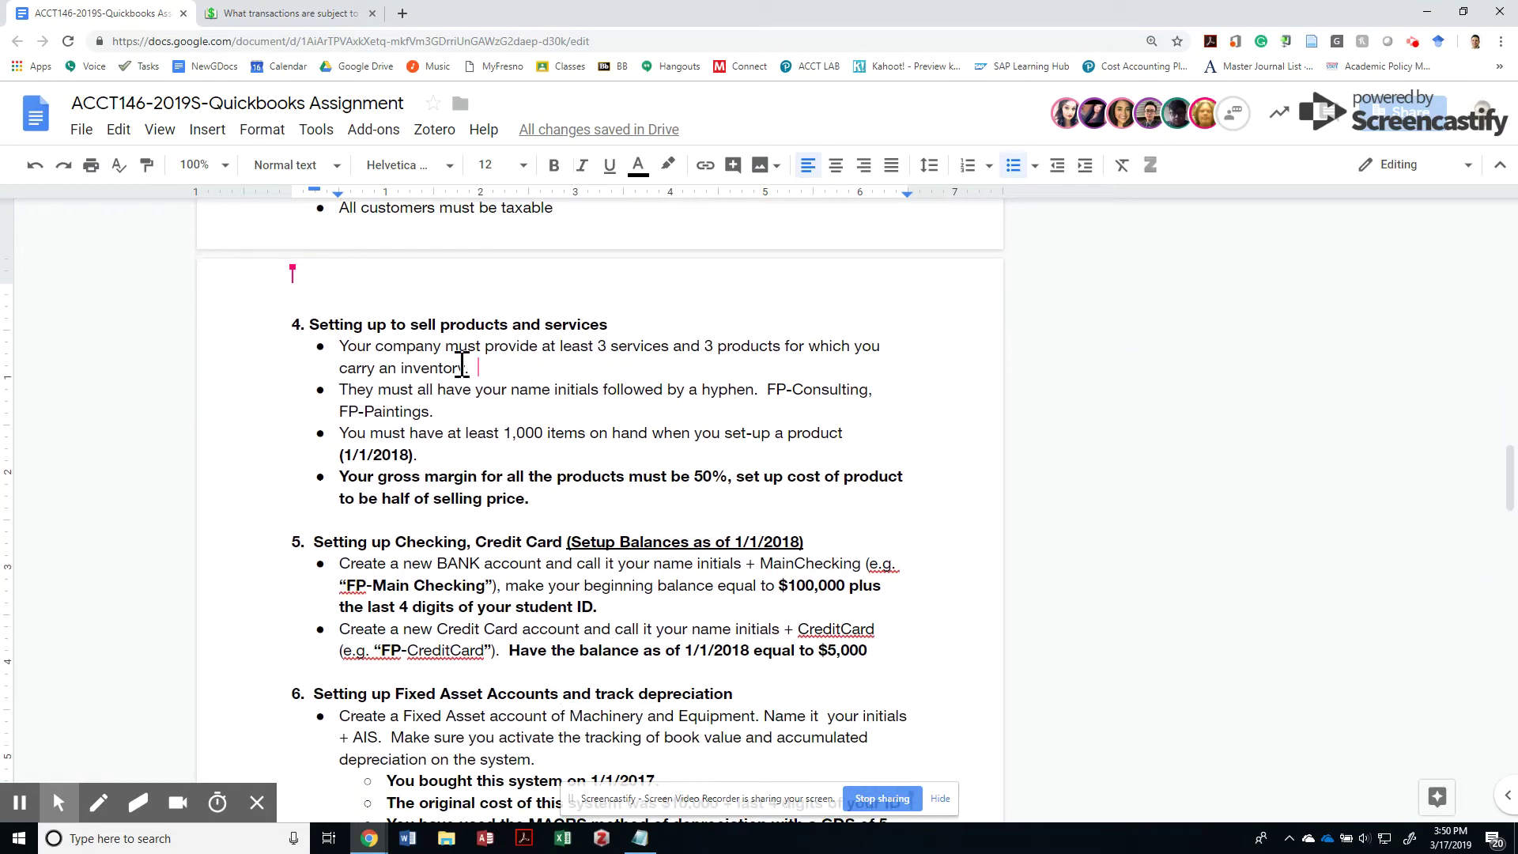
- Read the section 4 requirements for setting up products and services in the Quickbooks assignment document
click(320, 332)
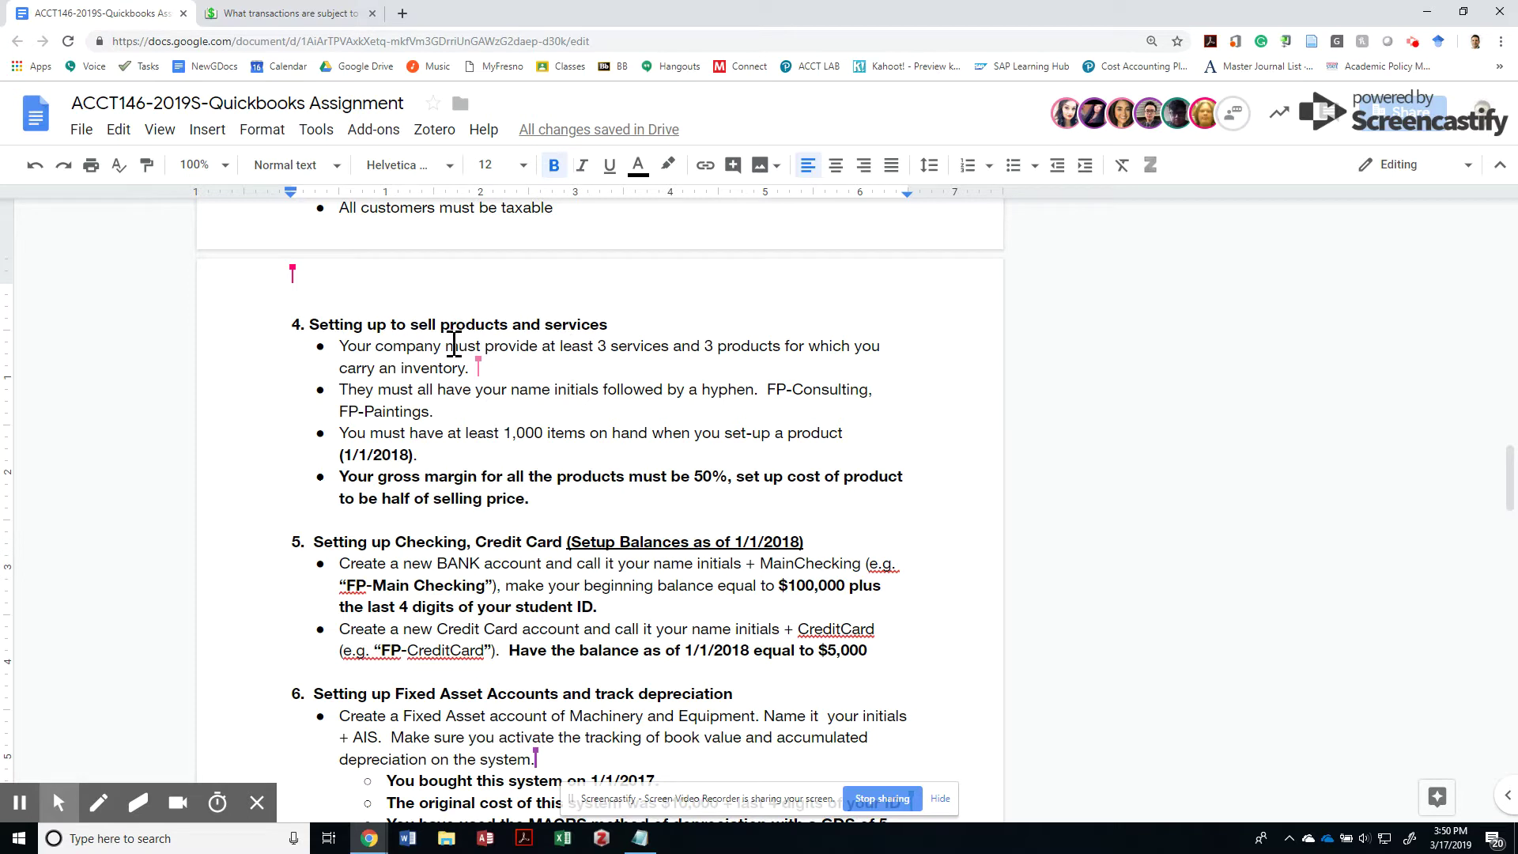
click(607, 346)
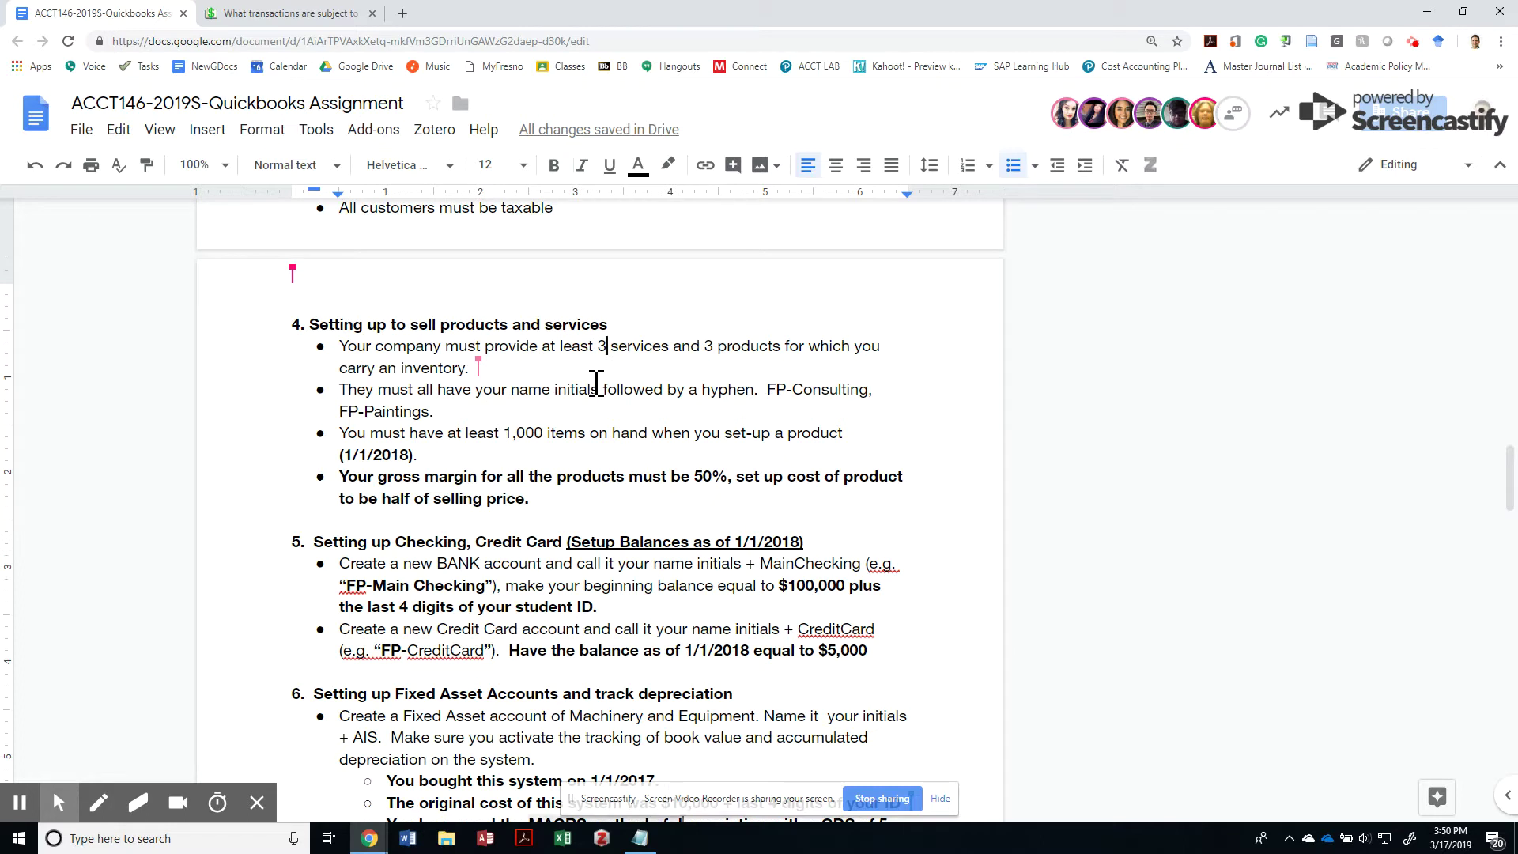
click(677, 389)
drag(580, 430, 465, 431)
click(520, 438)
click(518, 434)
click(347, 452)
click(428, 455)
- Switch to QuickBooks, close the open service form and go to the Products and Services list
key(alt+Tab)
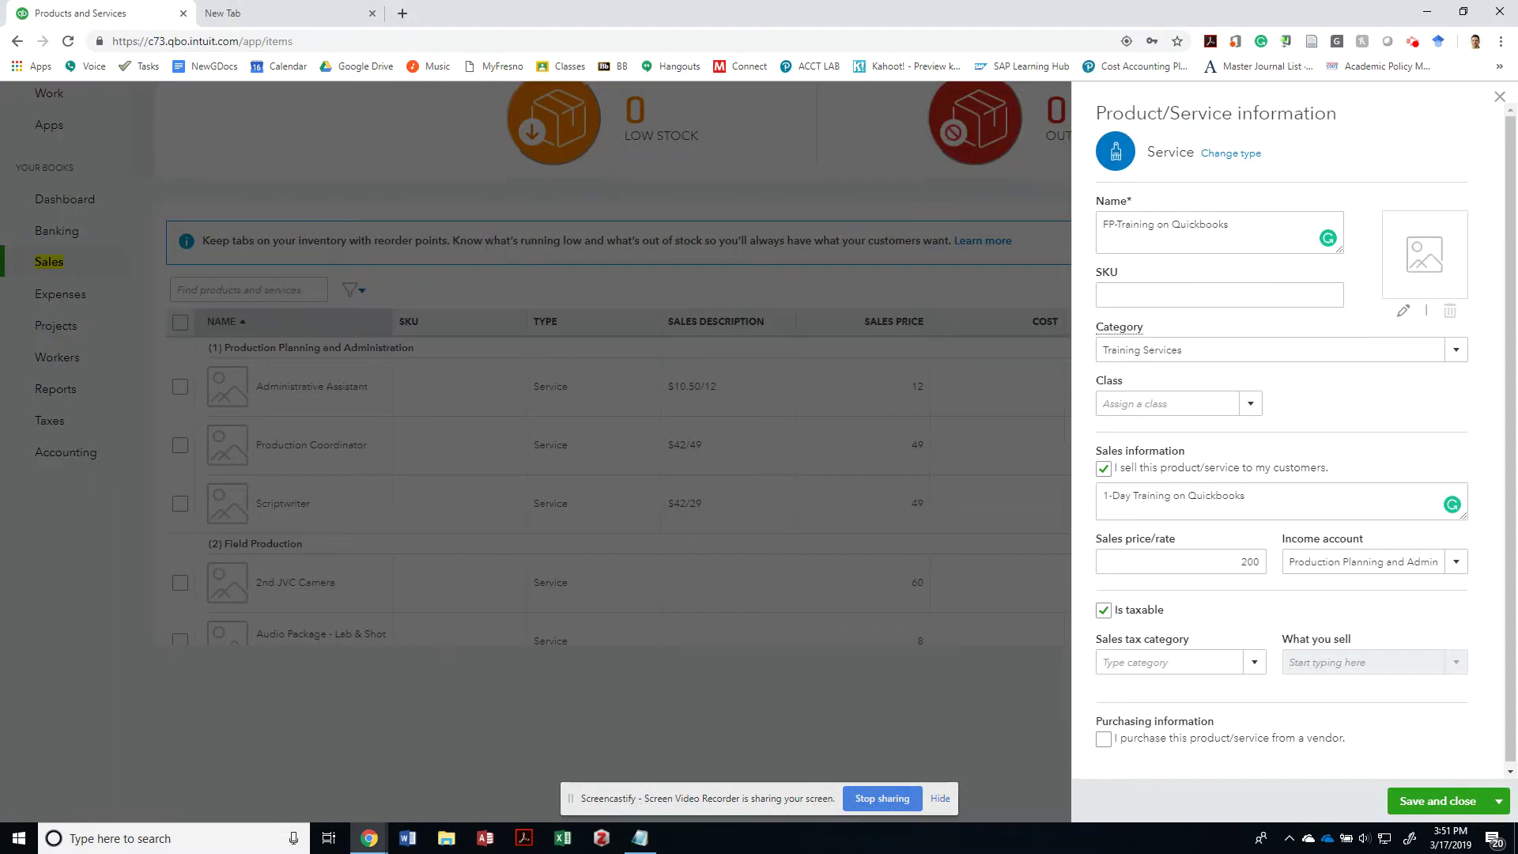
click(1500, 96)
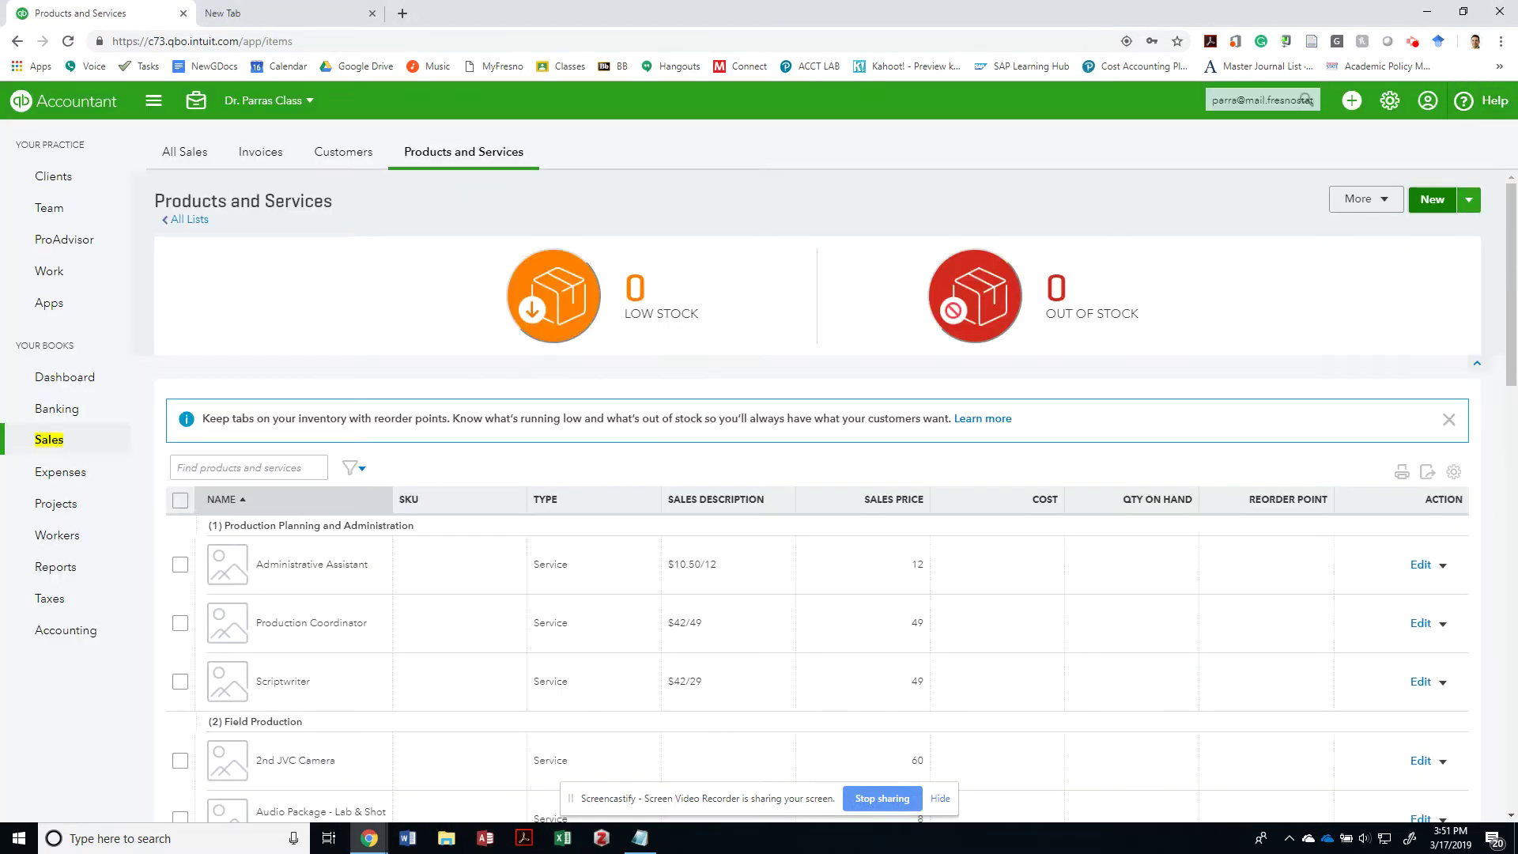
click(1389, 101)
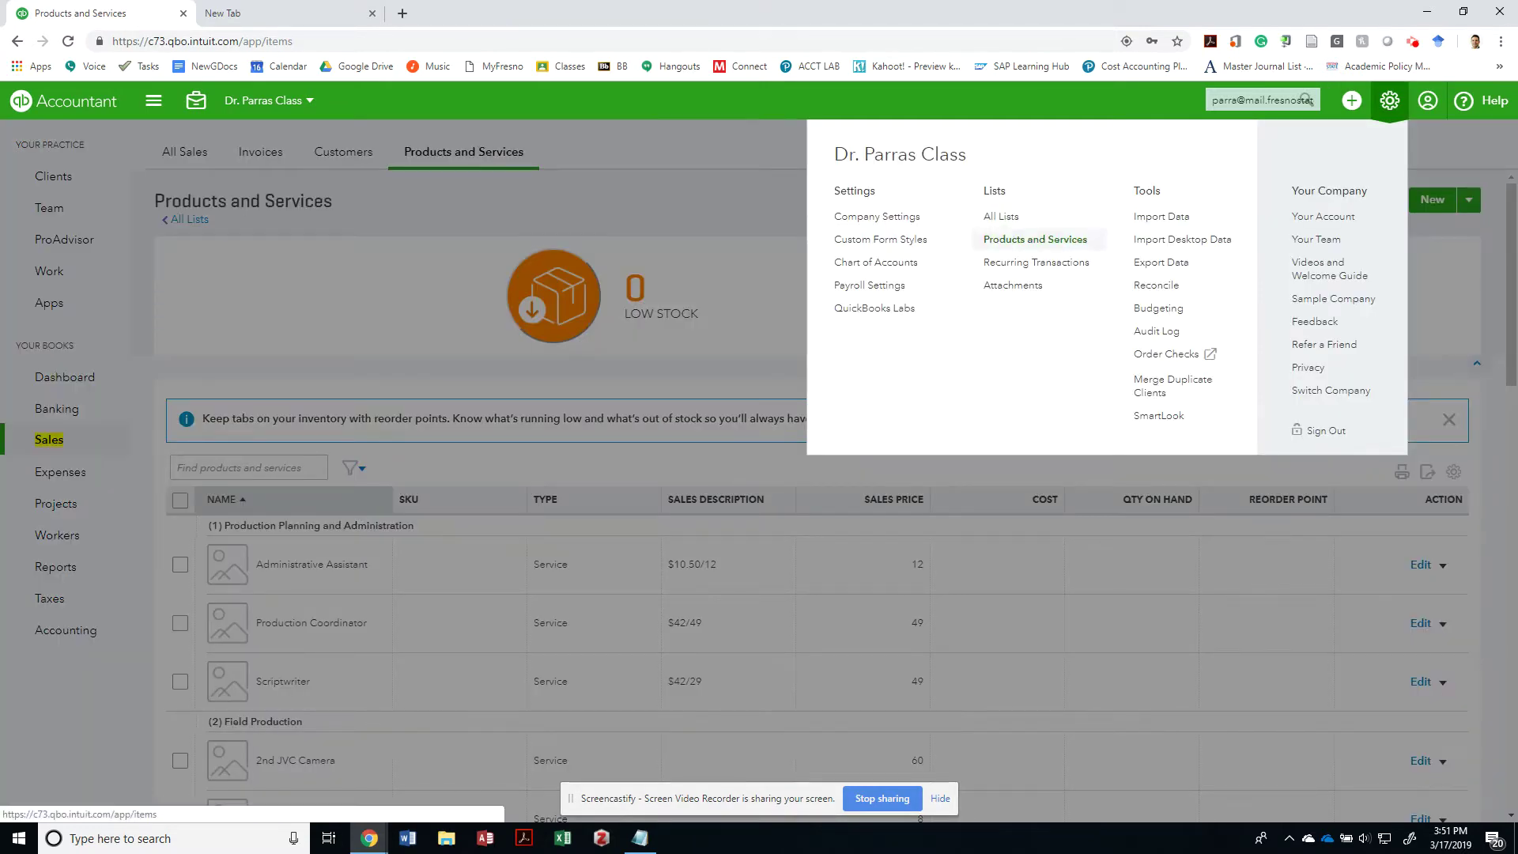
click(1035, 239)
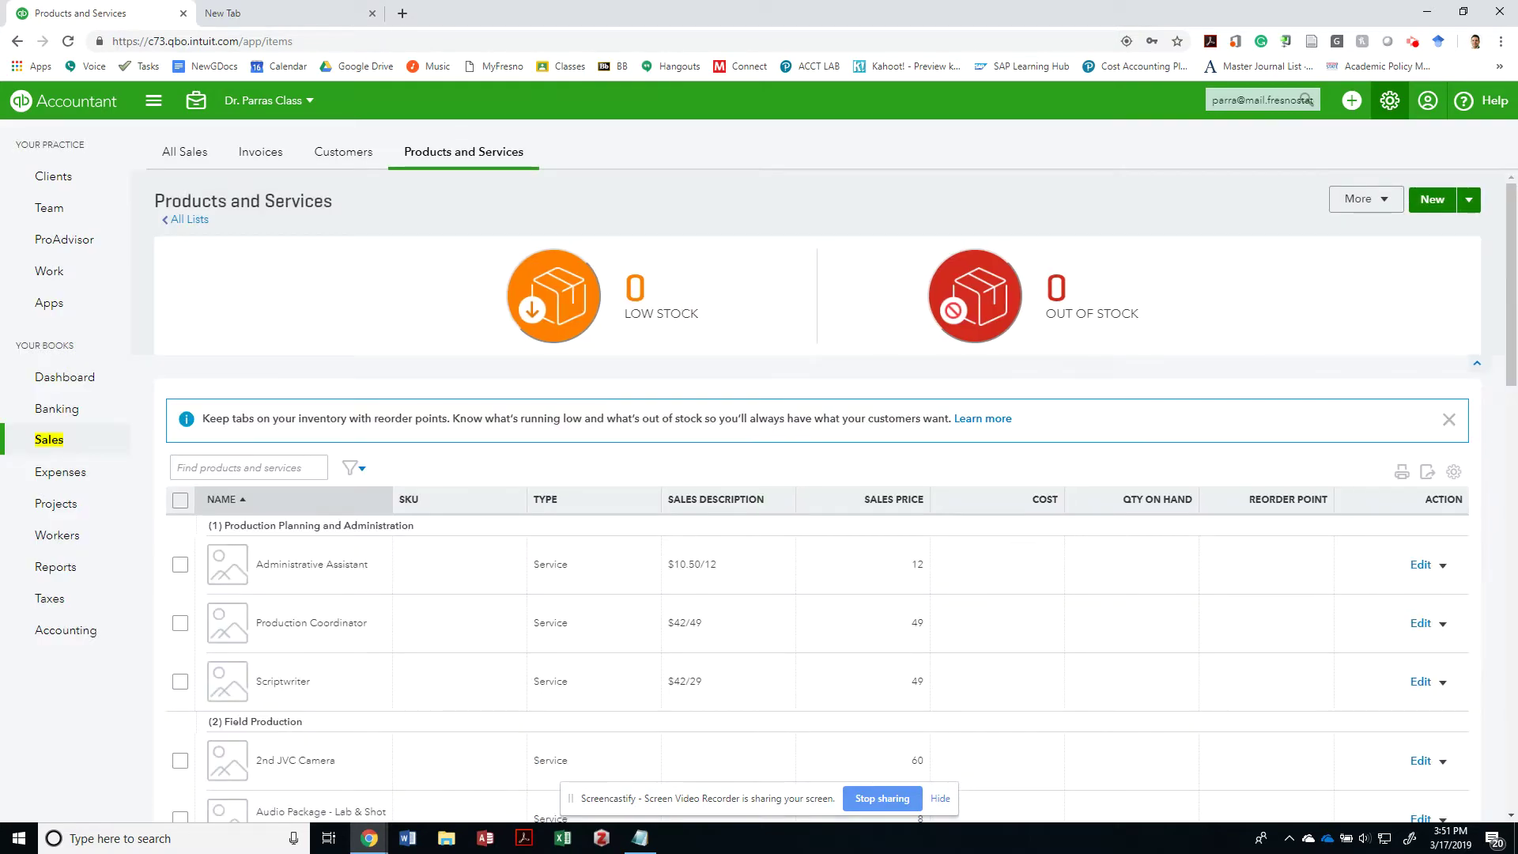
- Create a new item of type Service and name it "FP-Training on Quickbooks"
click(1432, 200)
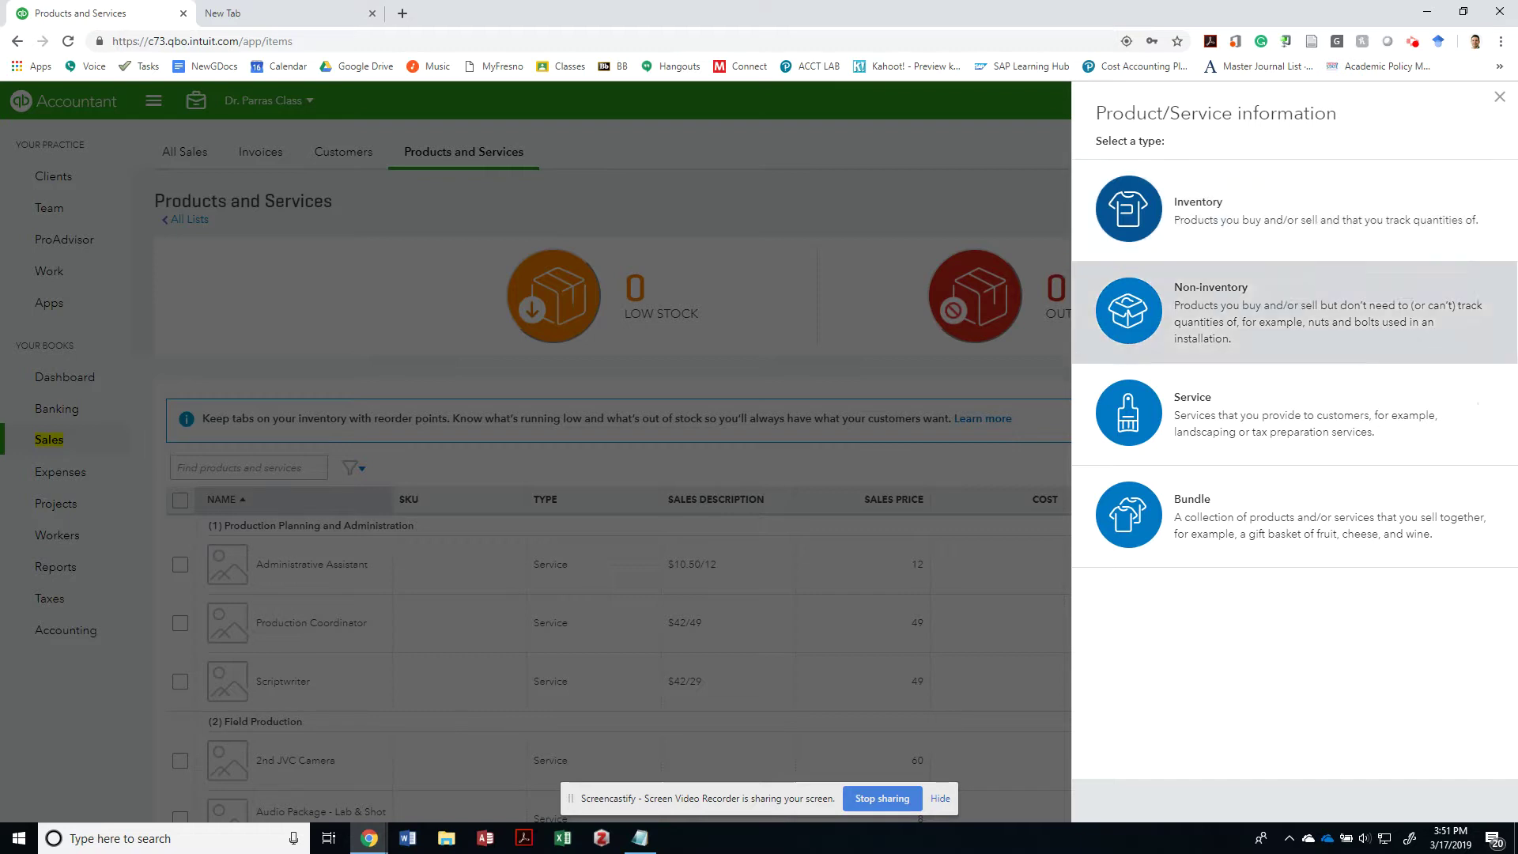
click(1265, 415)
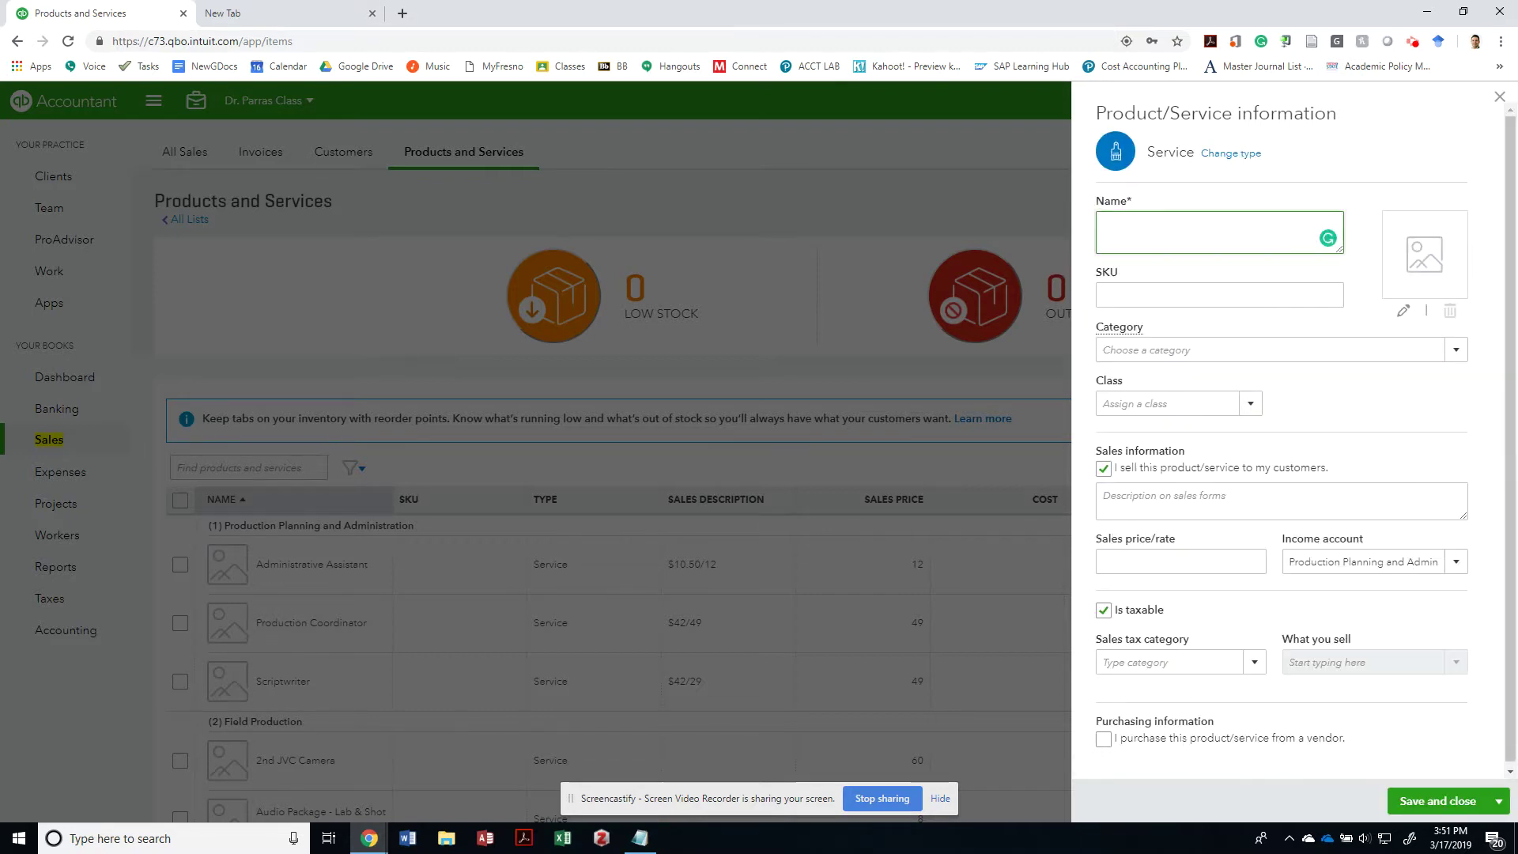
key(alt+Tab)
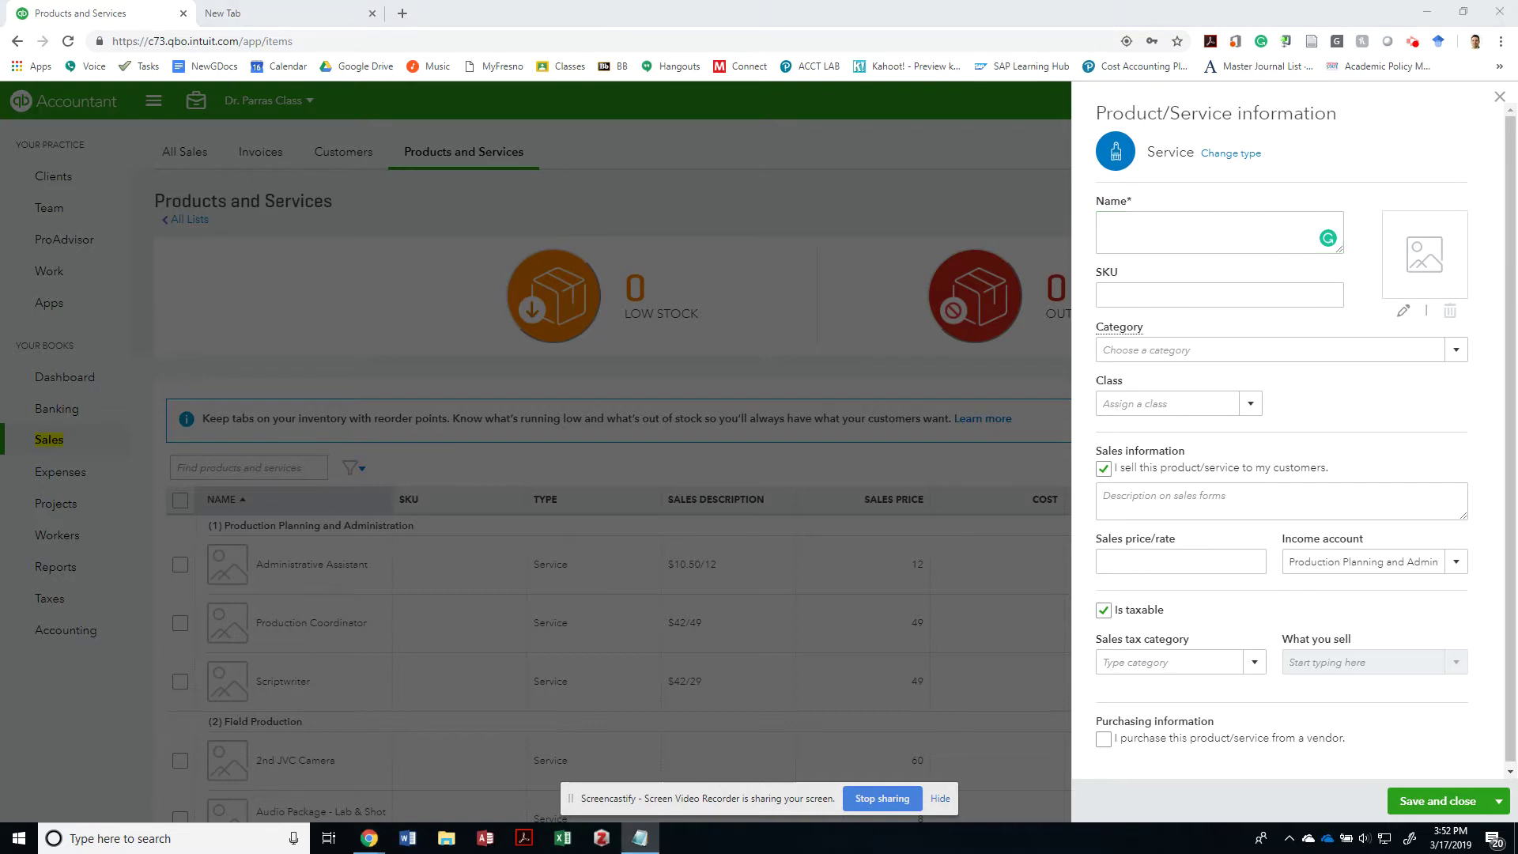
key(alt+Tab)
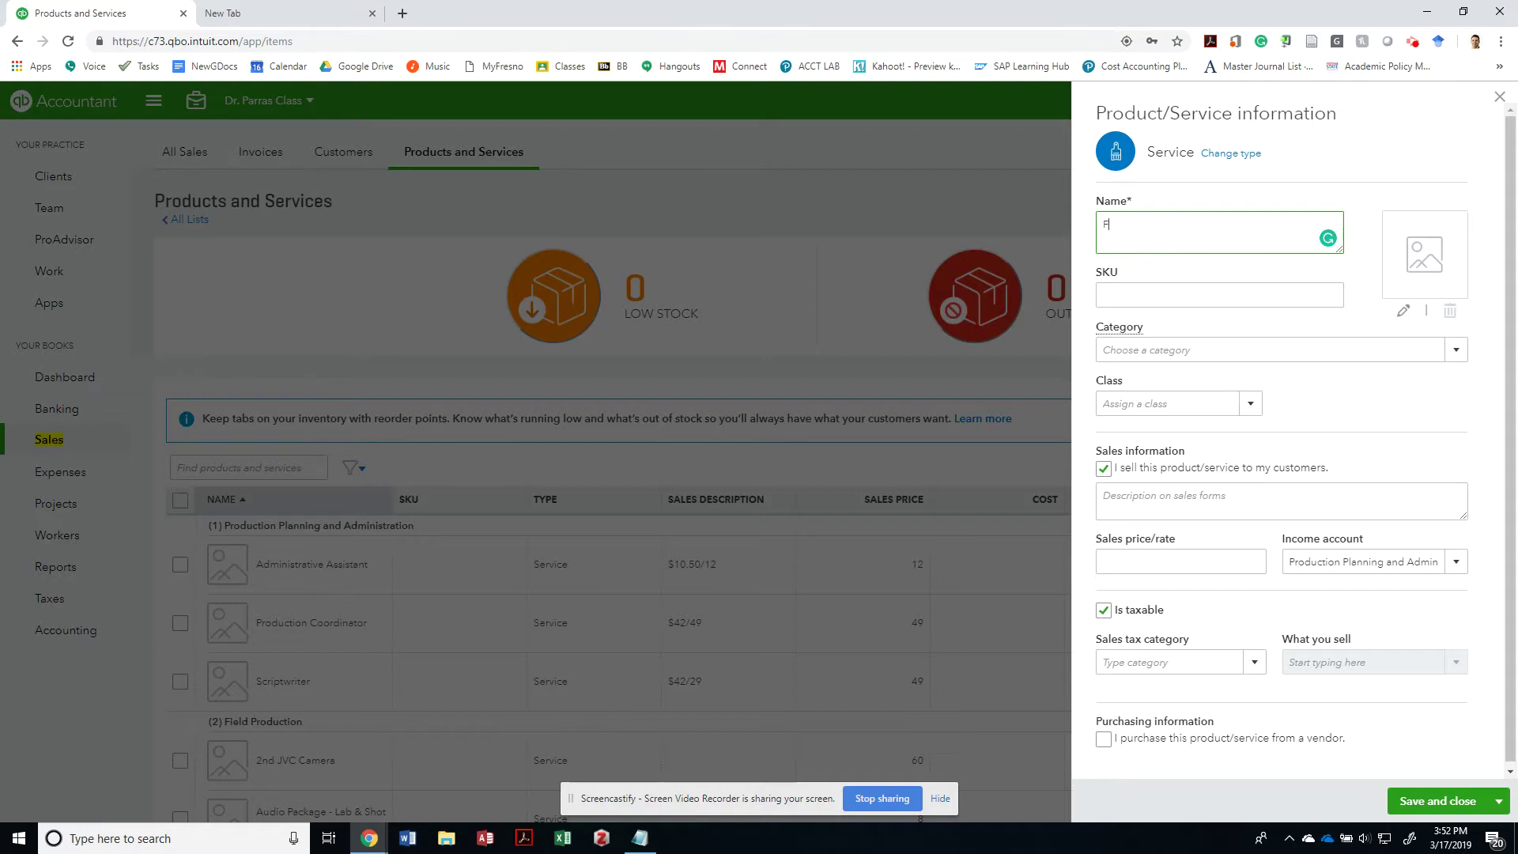
text(P-)
text(Training on Quickbooks)
- Assign the new service to the Training Services category
key(Tab)
key(Tab)
key(Tab)
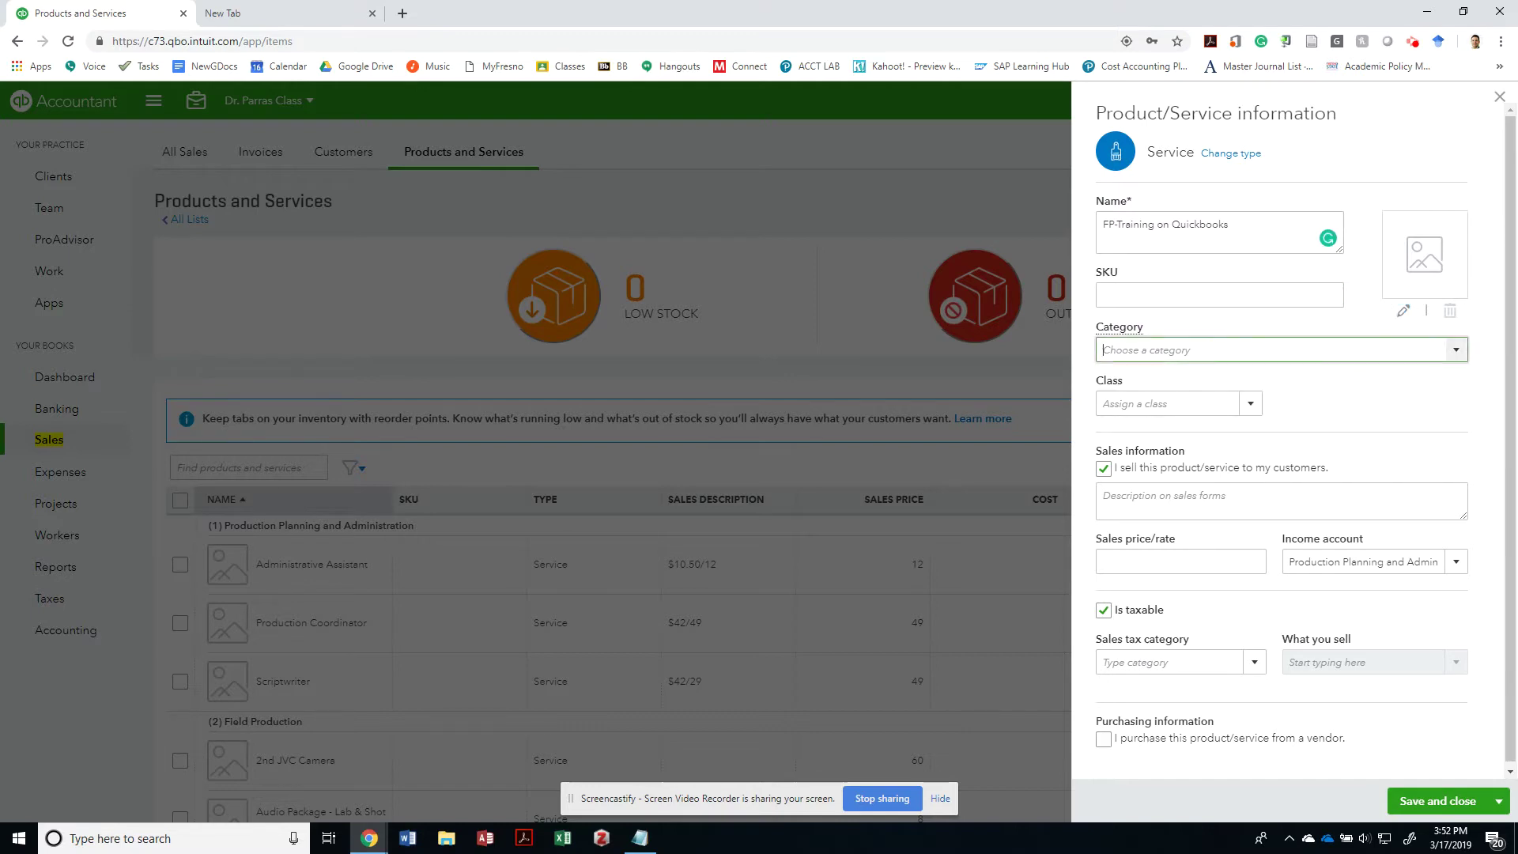
key(Down)
key(Down)
key(Down)
key(Down)
key(Down)
key(Down)
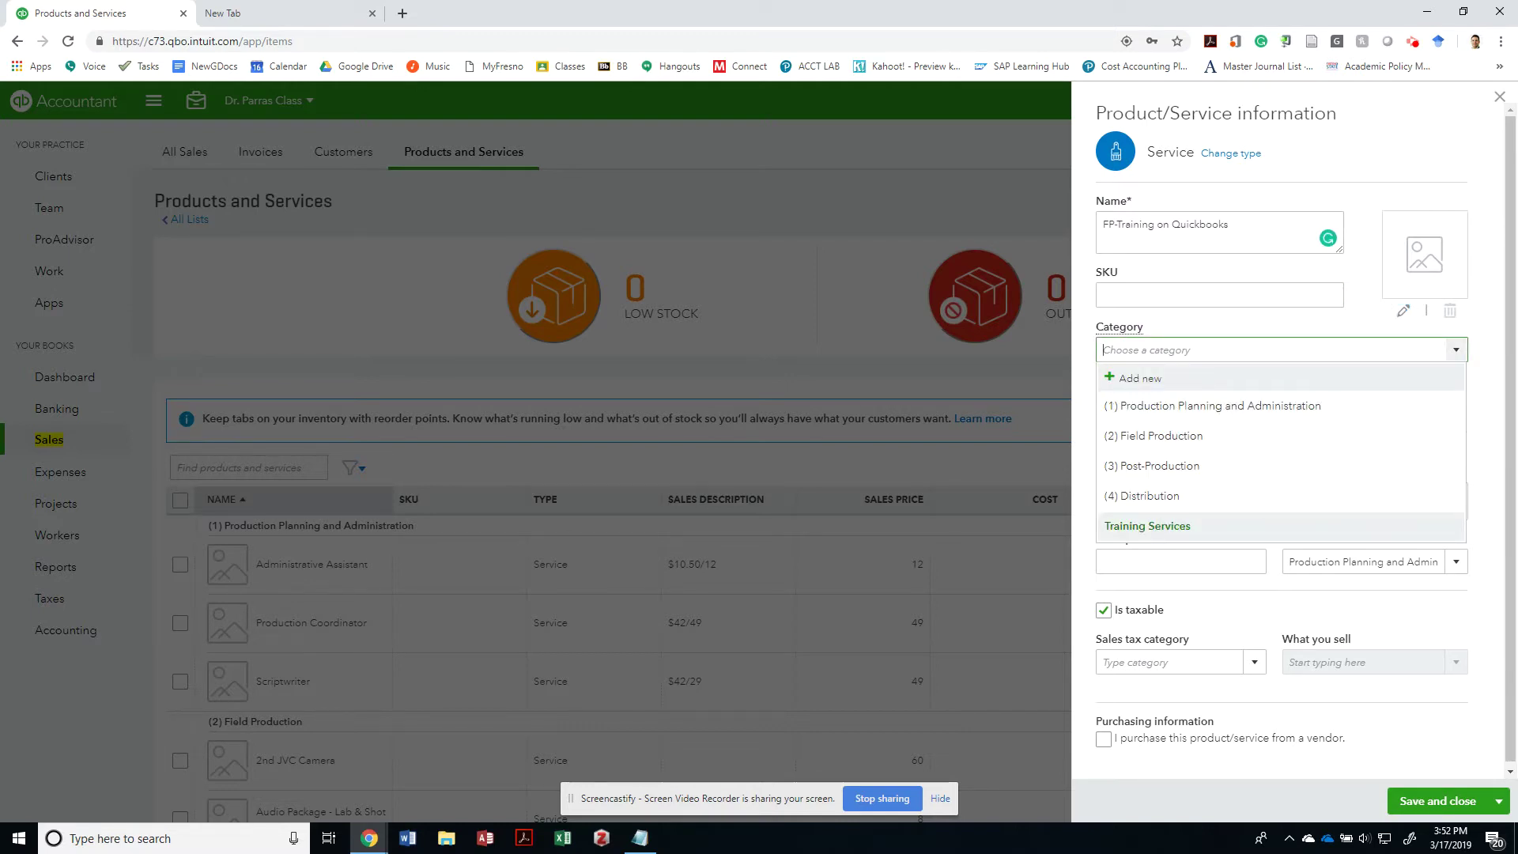
key(Up)
key(Up)
key(Up)
key(Up)
key(Up)
key(Down)
key(Down)
key(Down)
key(Down)
key(Down)
click(1147, 526)
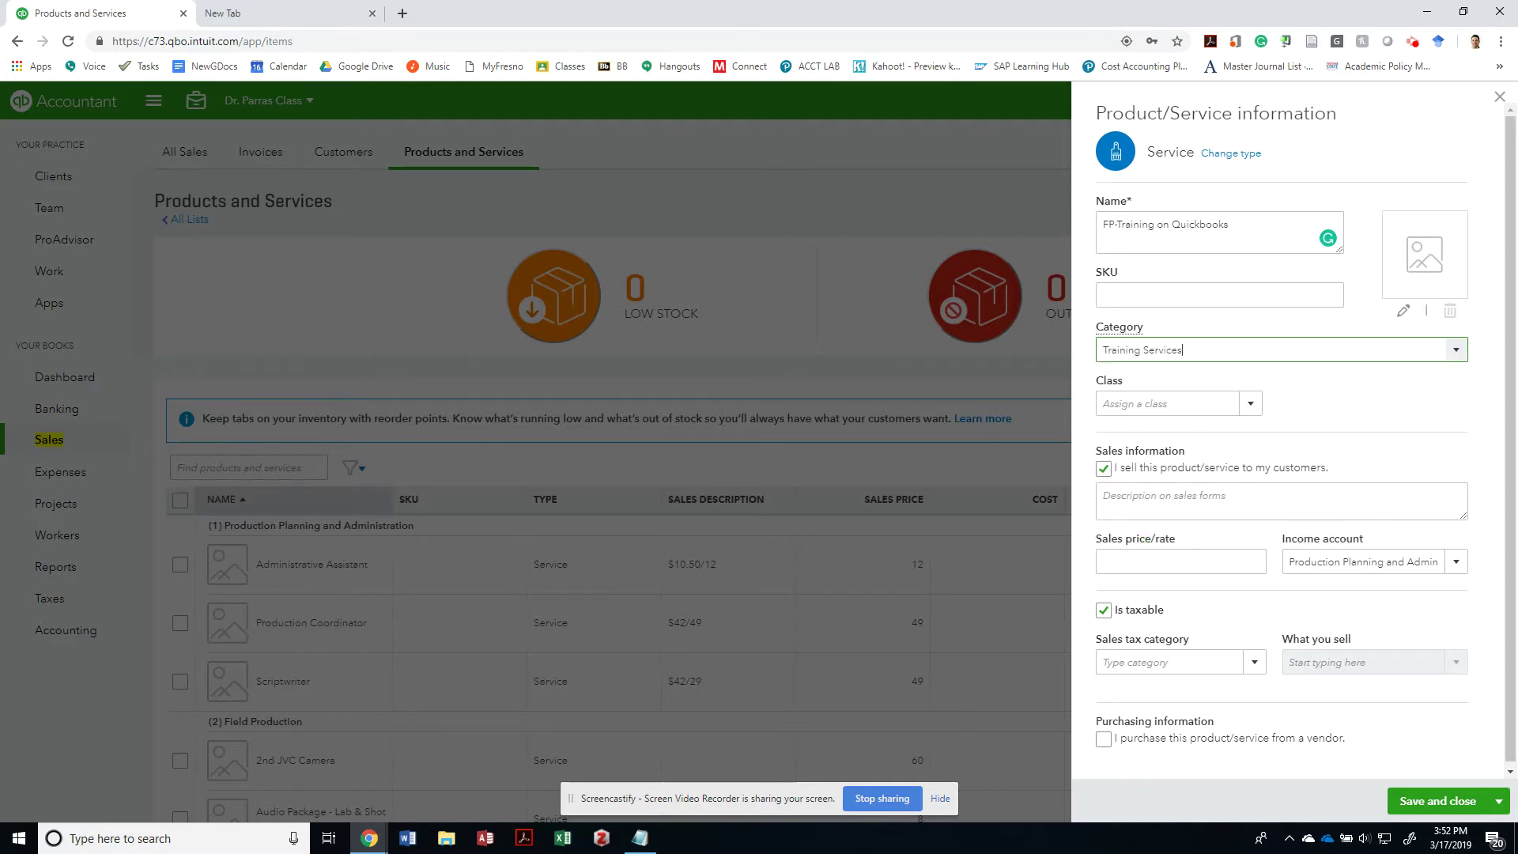
- Enter the sales description "1-Day of Training for Quickbooks Online" and set the service's sales price/rate to 200
click(1250, 404)
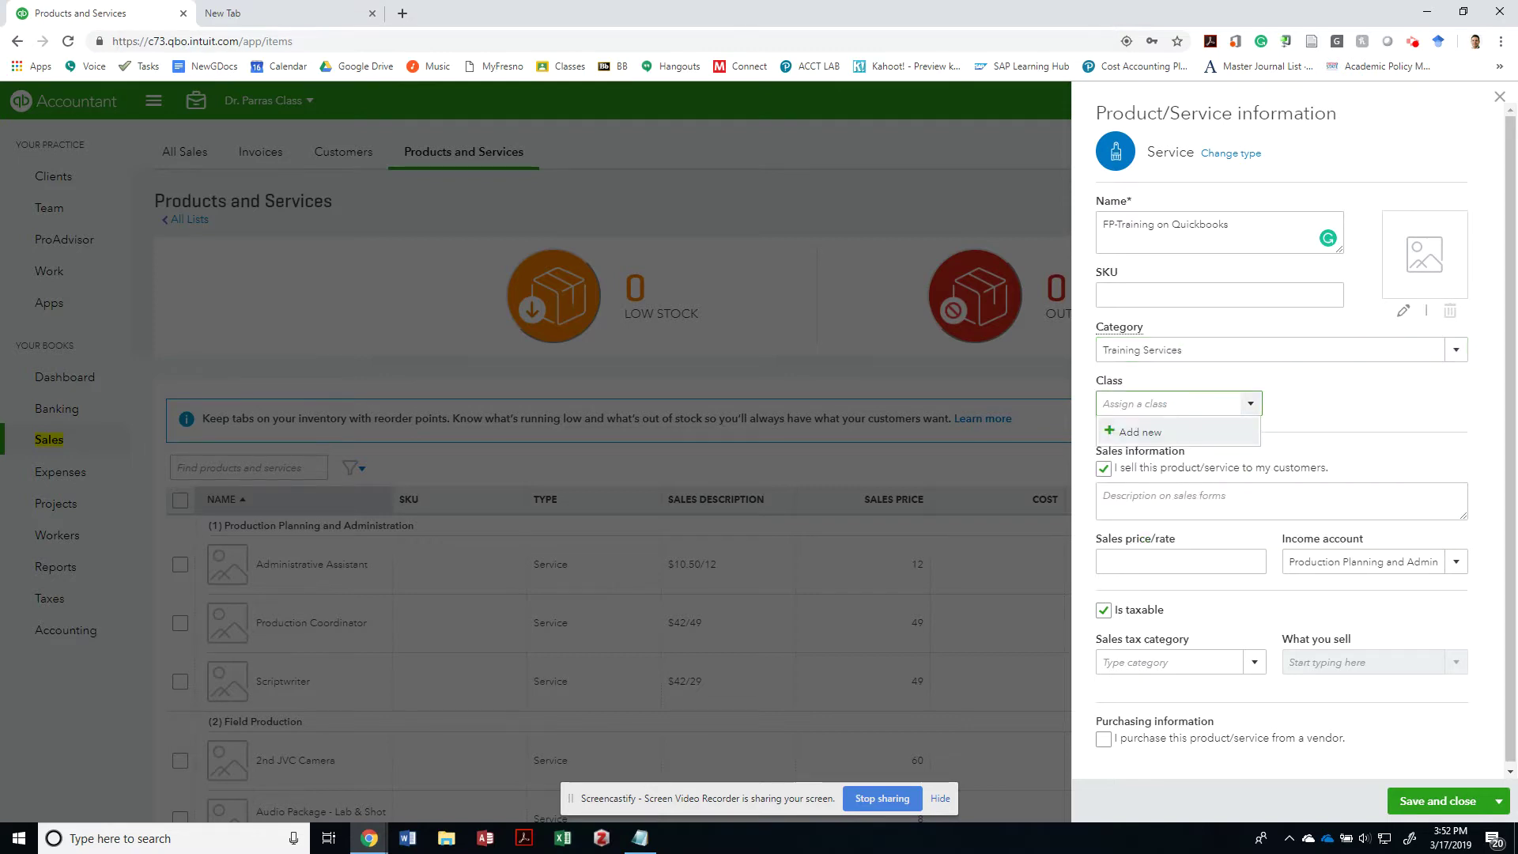
key(Tab)
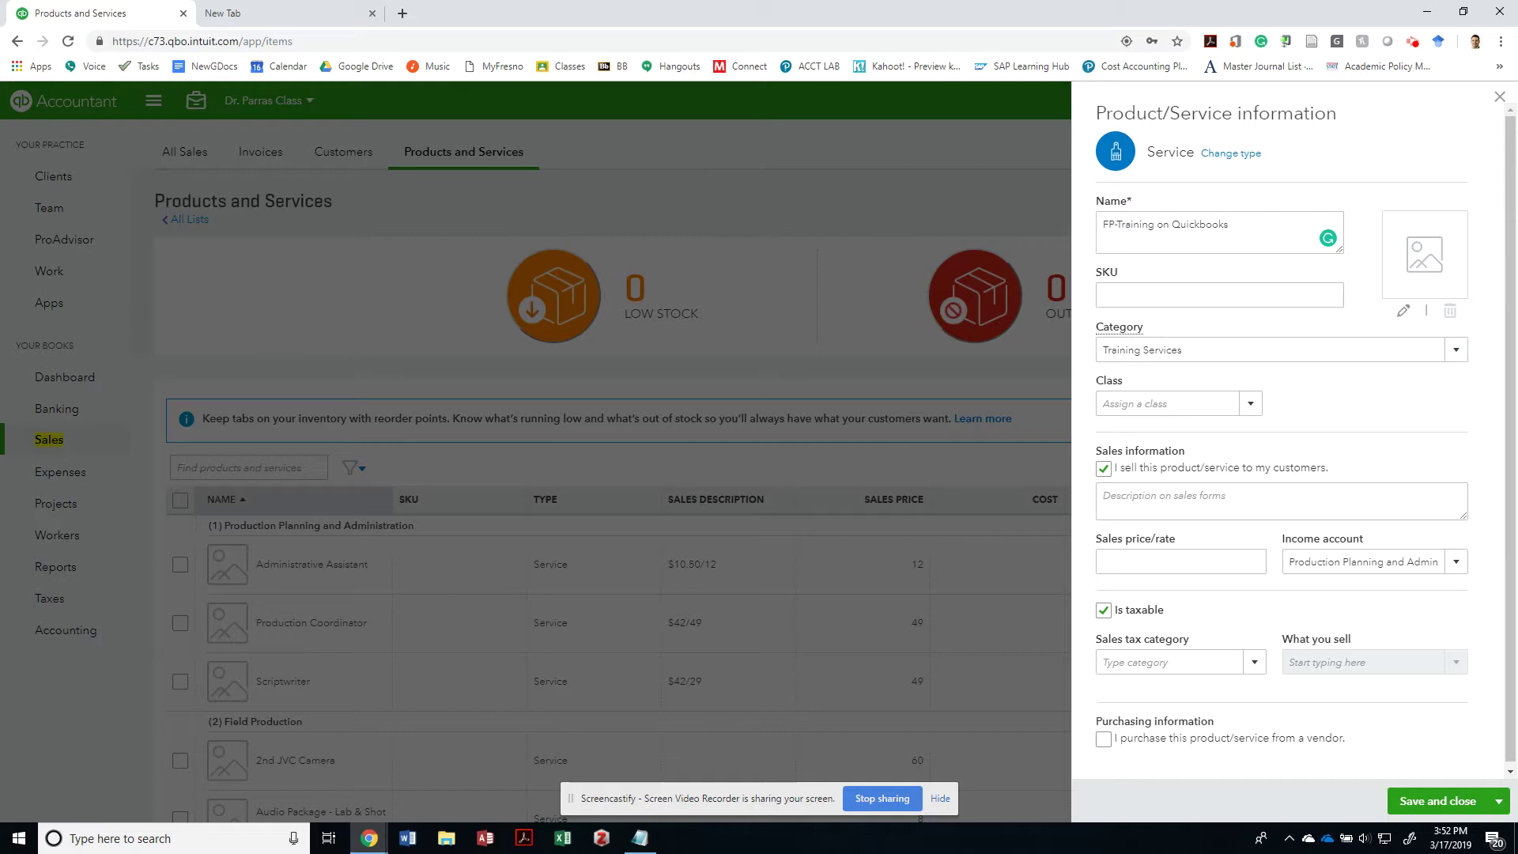
click(1281, 501)
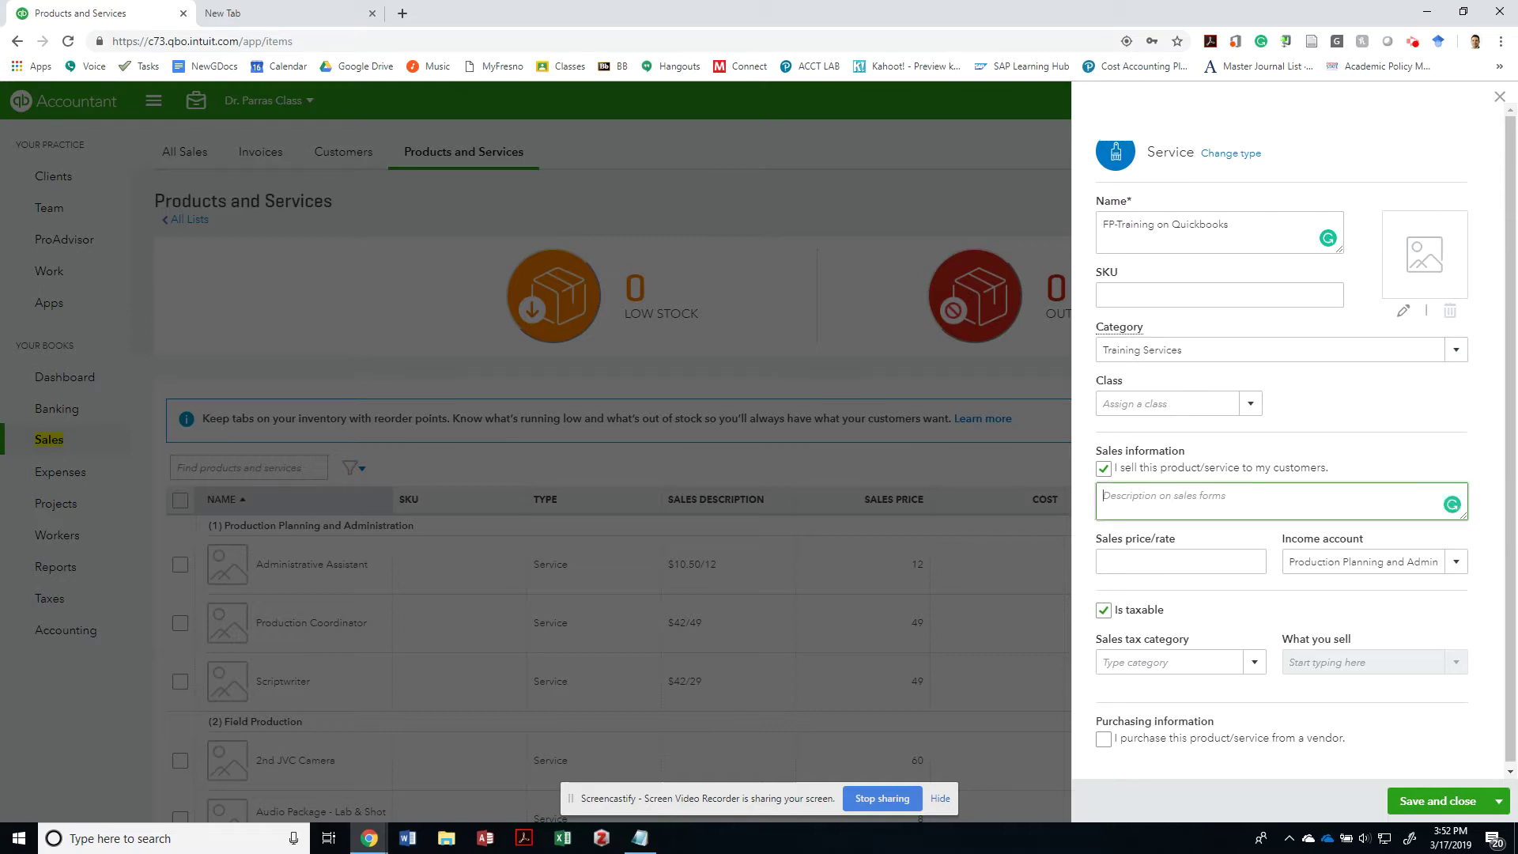
text(1-Day of Training for Quickbooks)
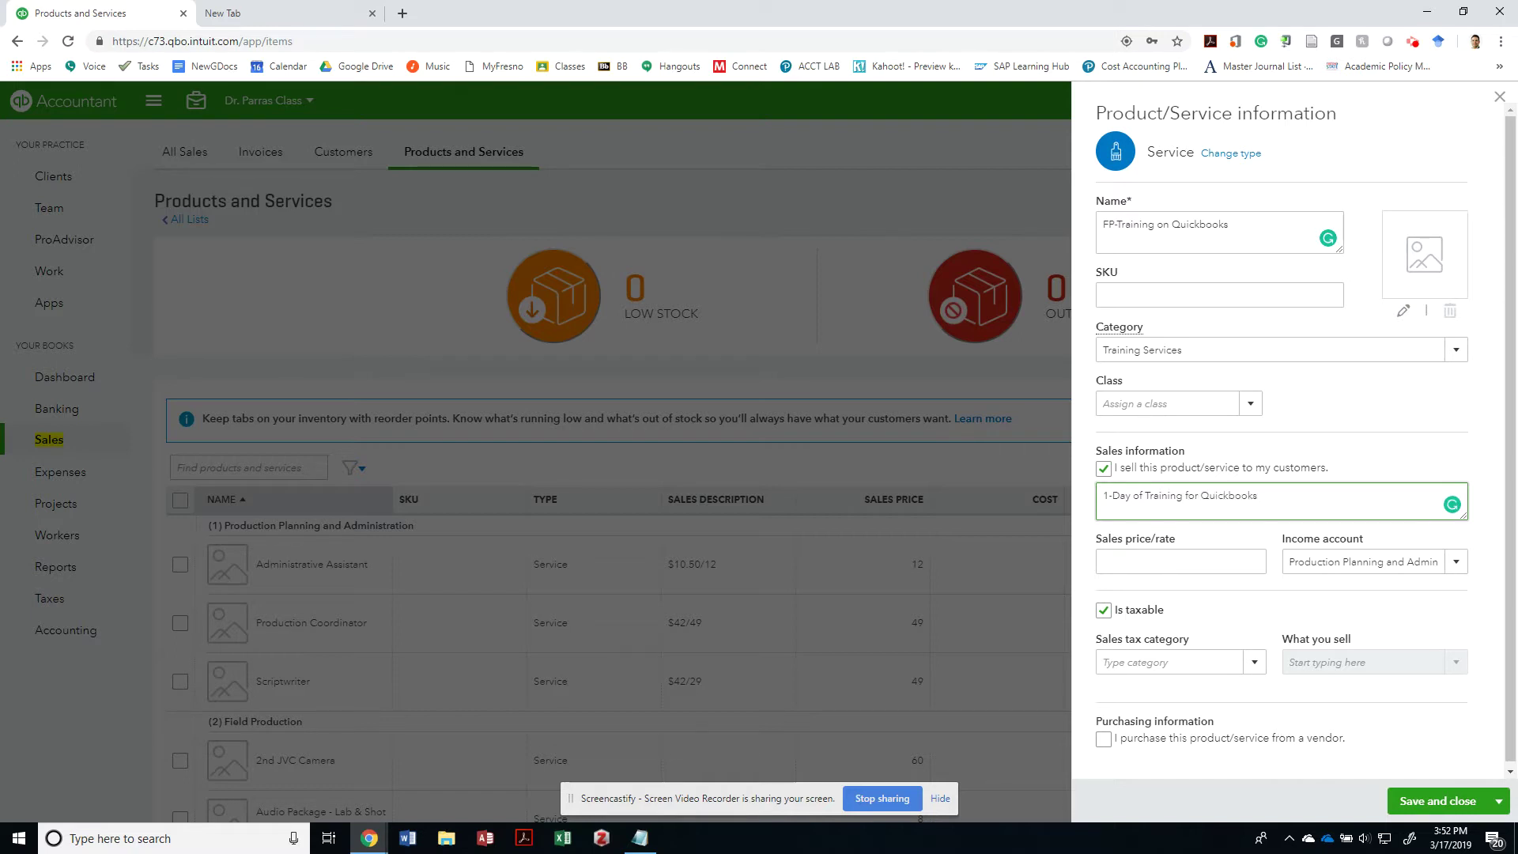
text( Online)
key(Tab)
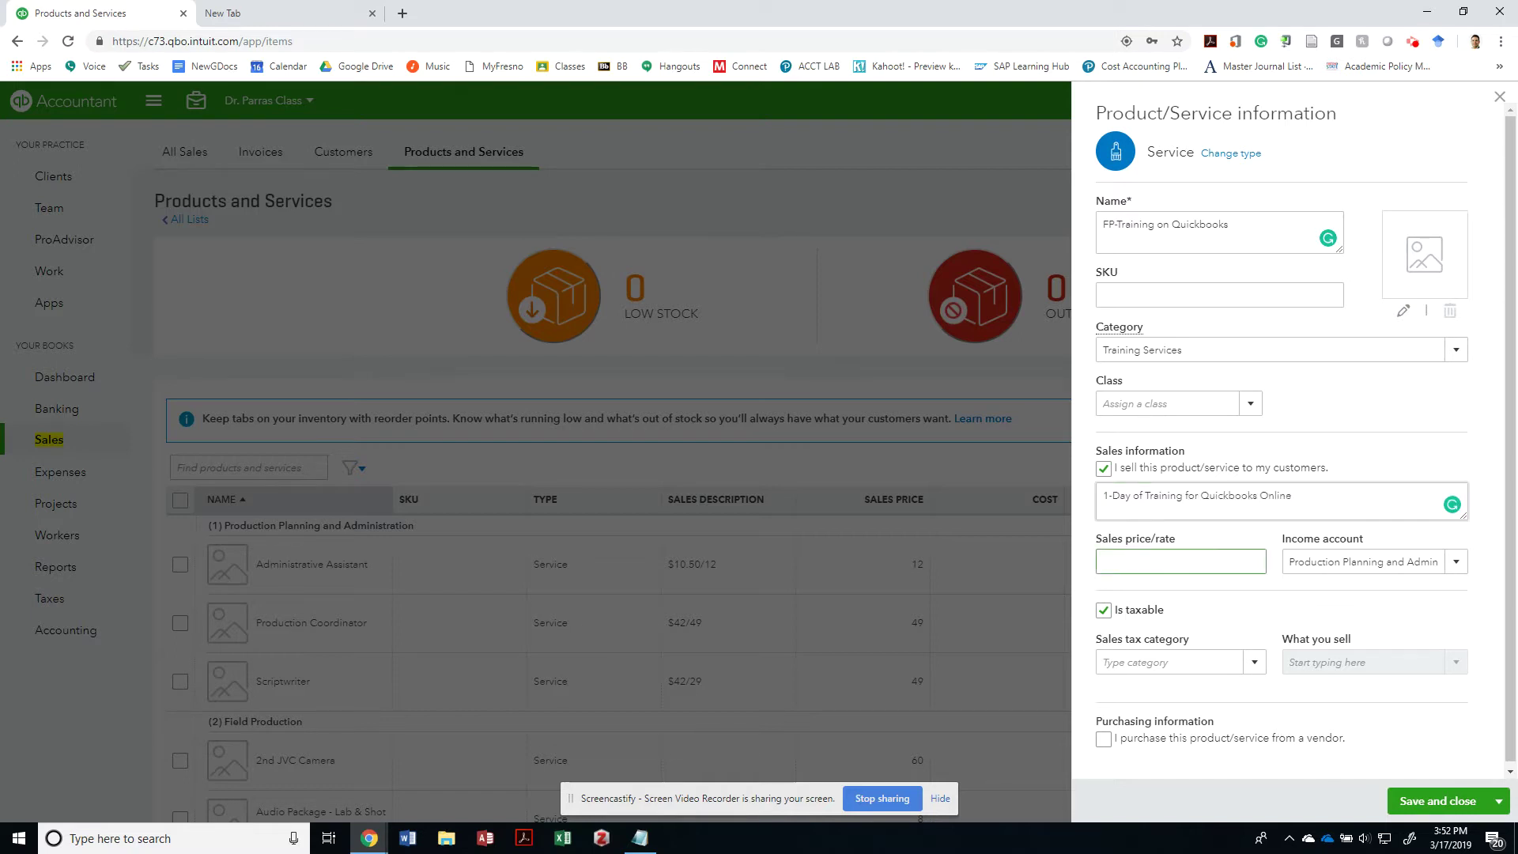
text(200)
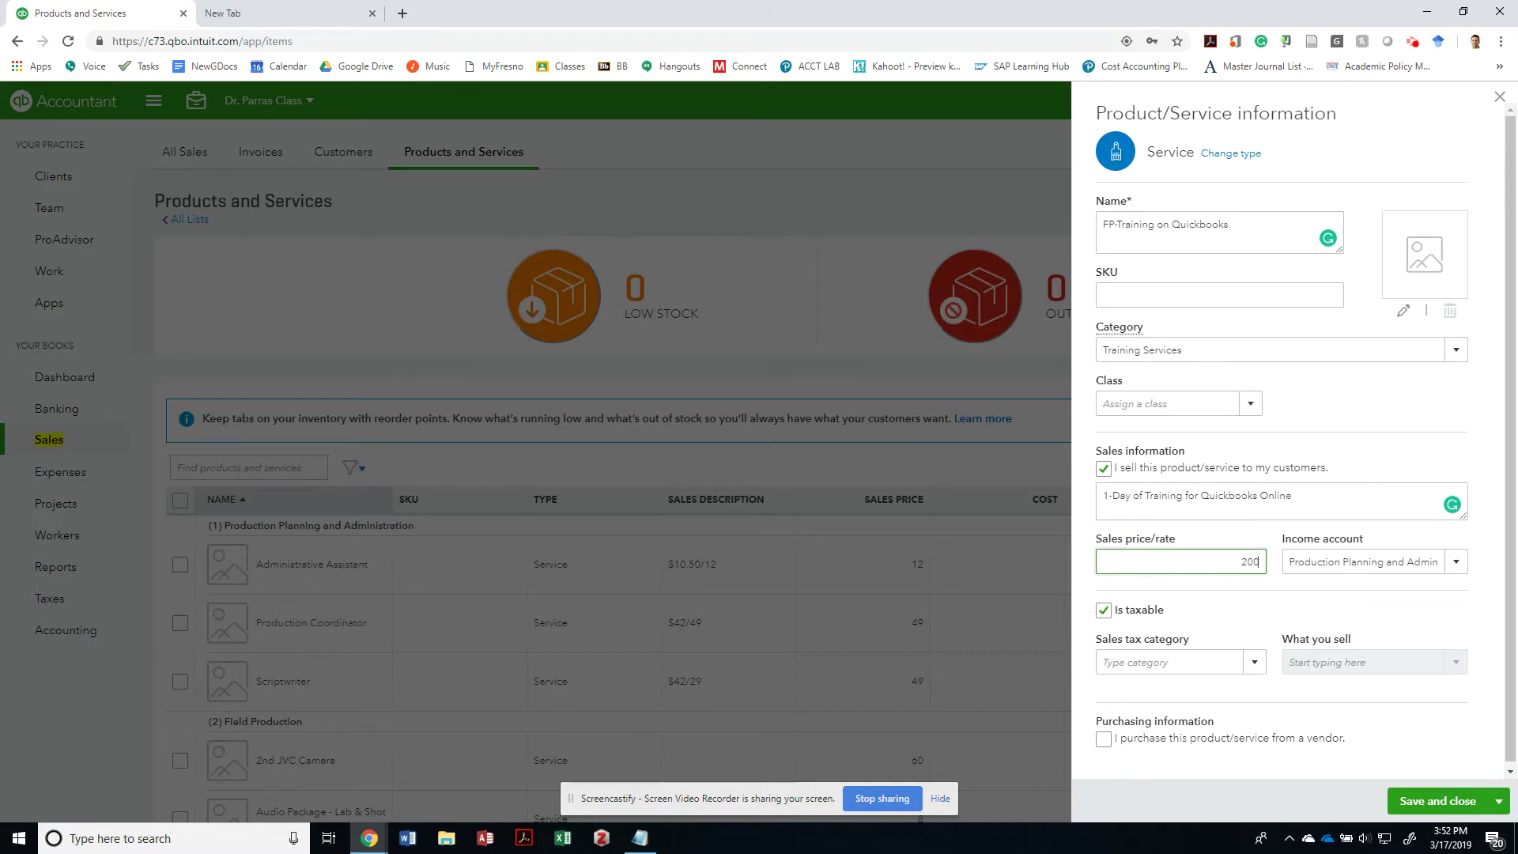
- Add a new income account for the service with the detail type Service/Fee Income
scroll(1280, 559, down, 2)
click(1457, 559)
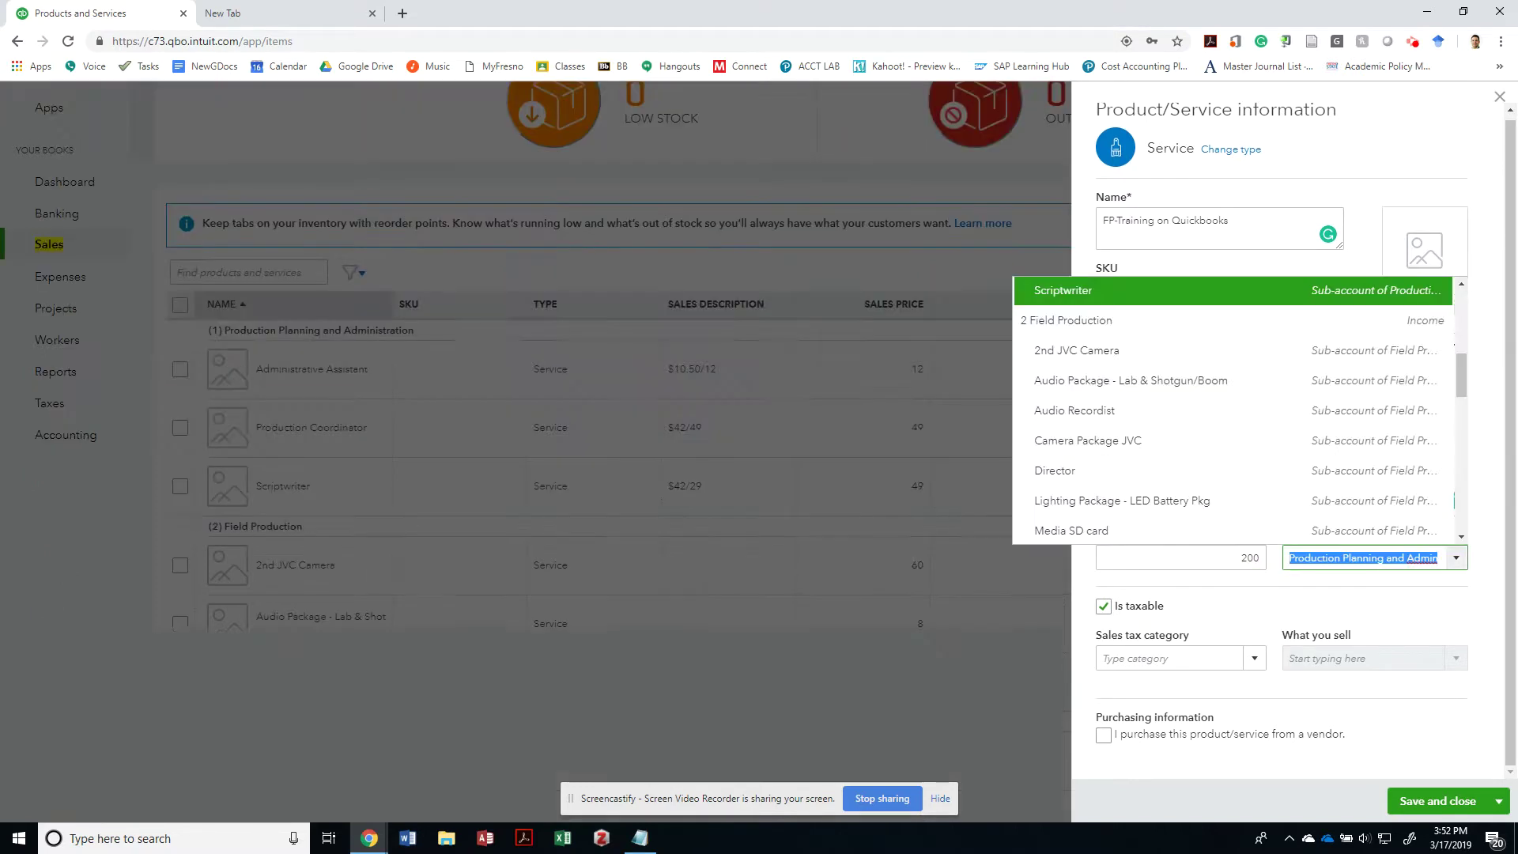
drag(1461, 376, 1461, 308)
scroll(1423, 332, up, 1)
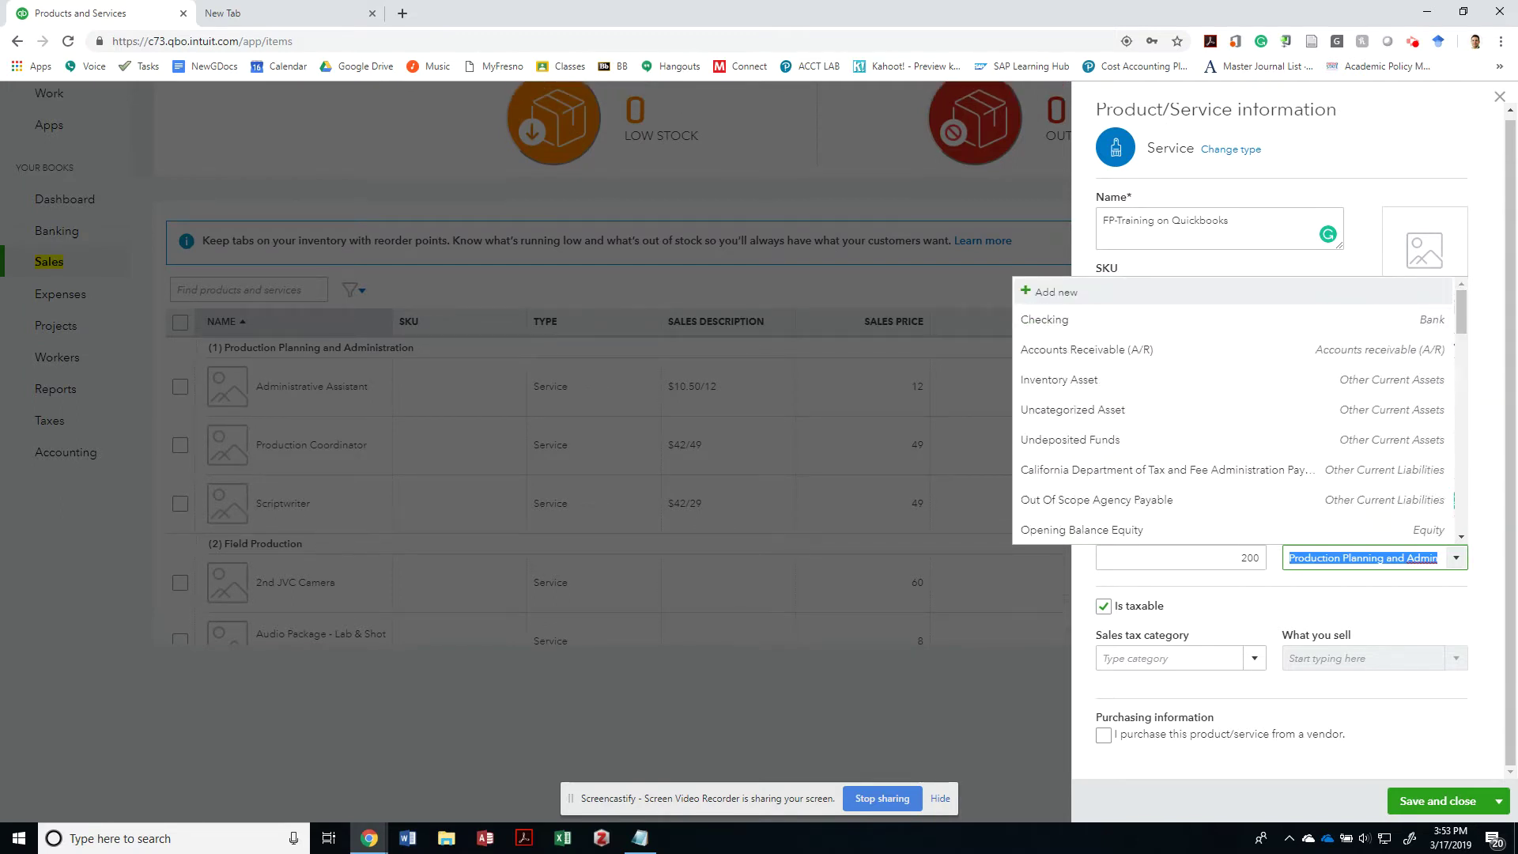
click(1056, 292)
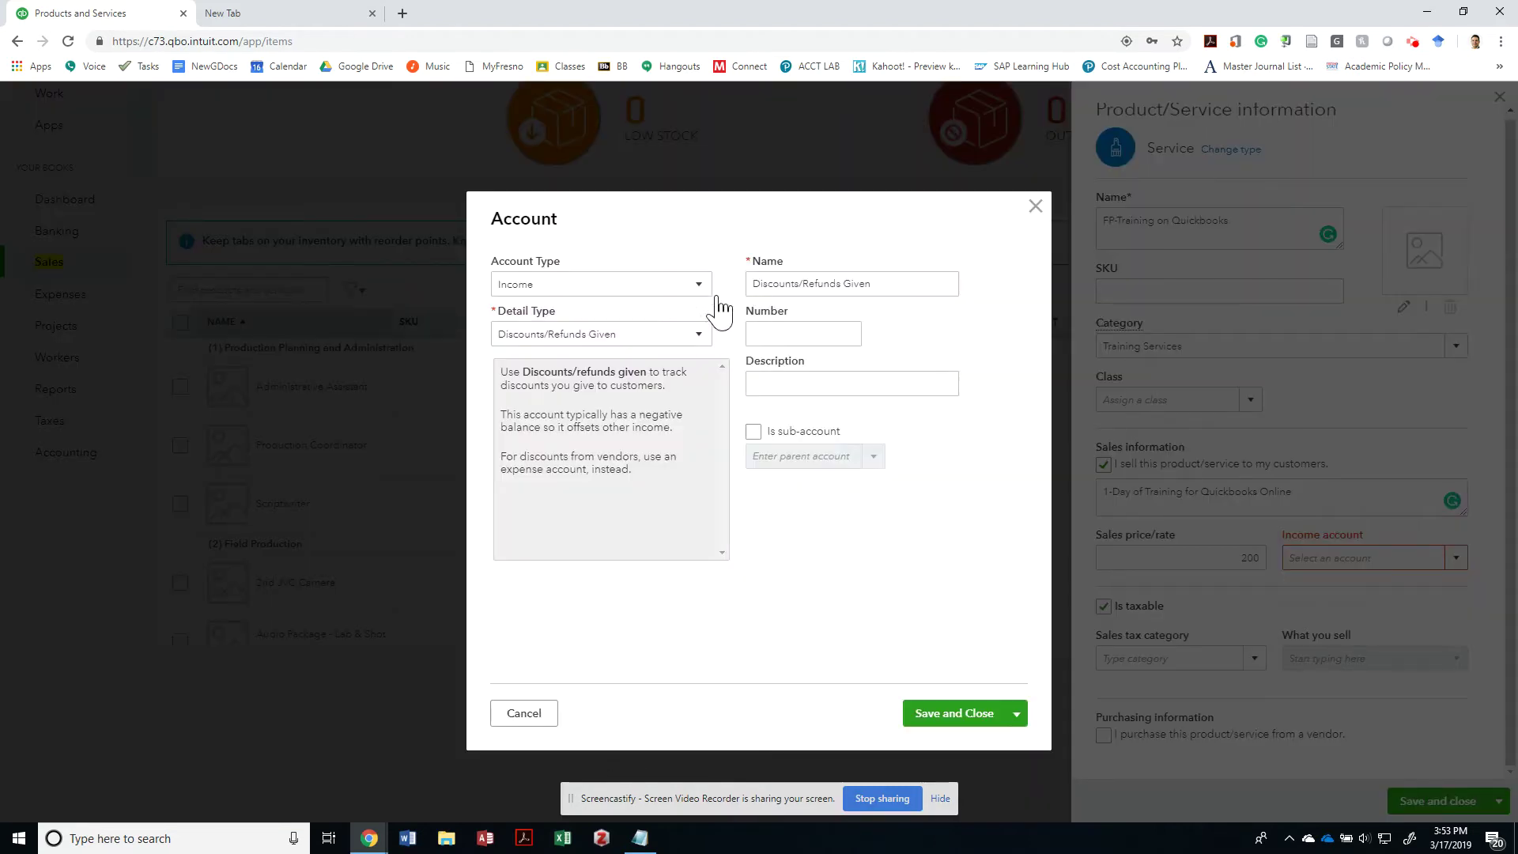
click(701, 335)
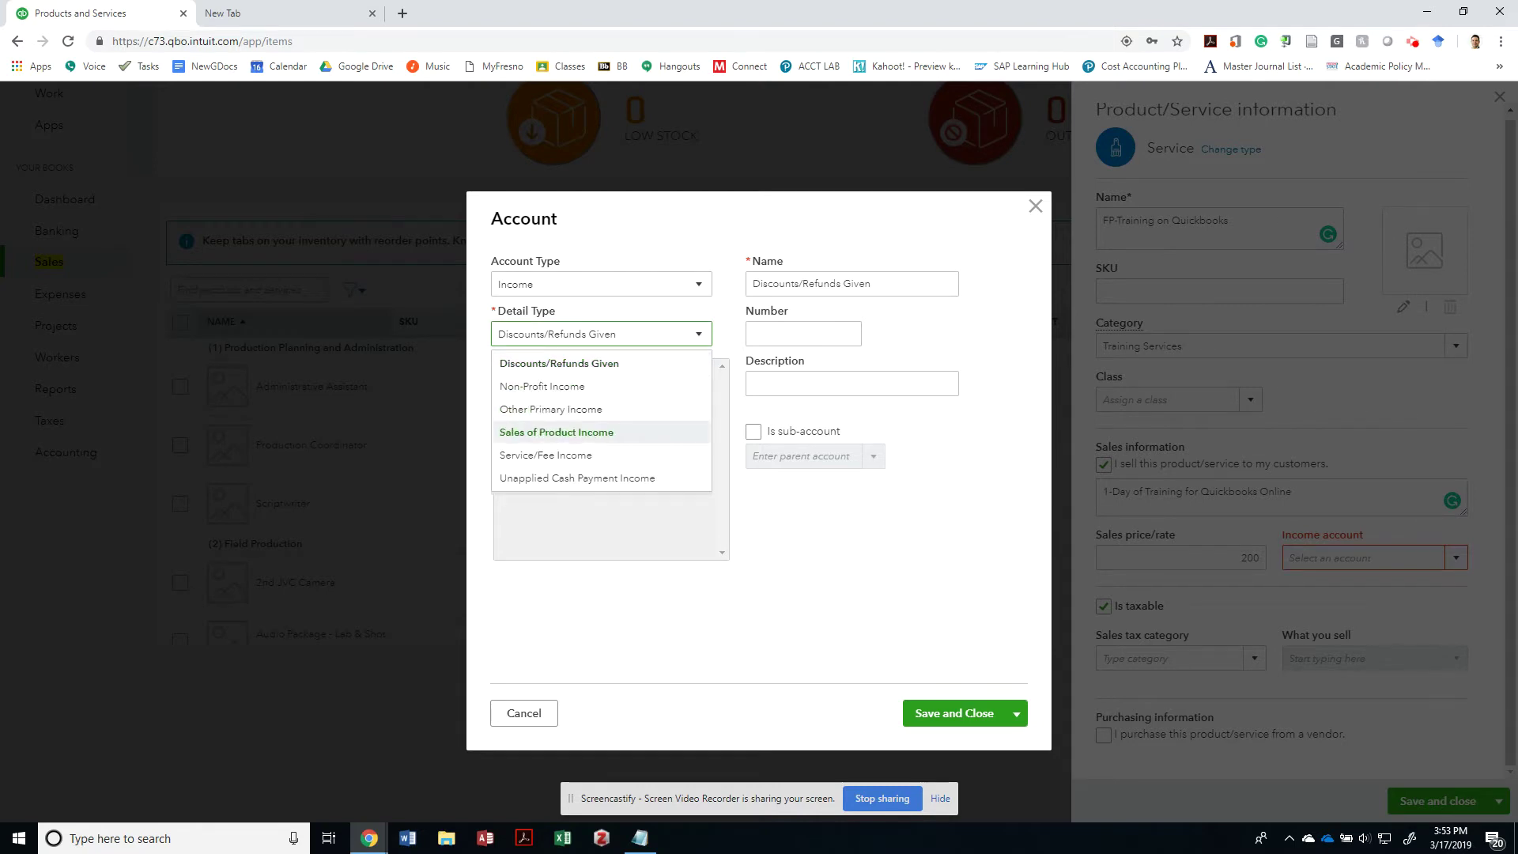
click(569, 456)
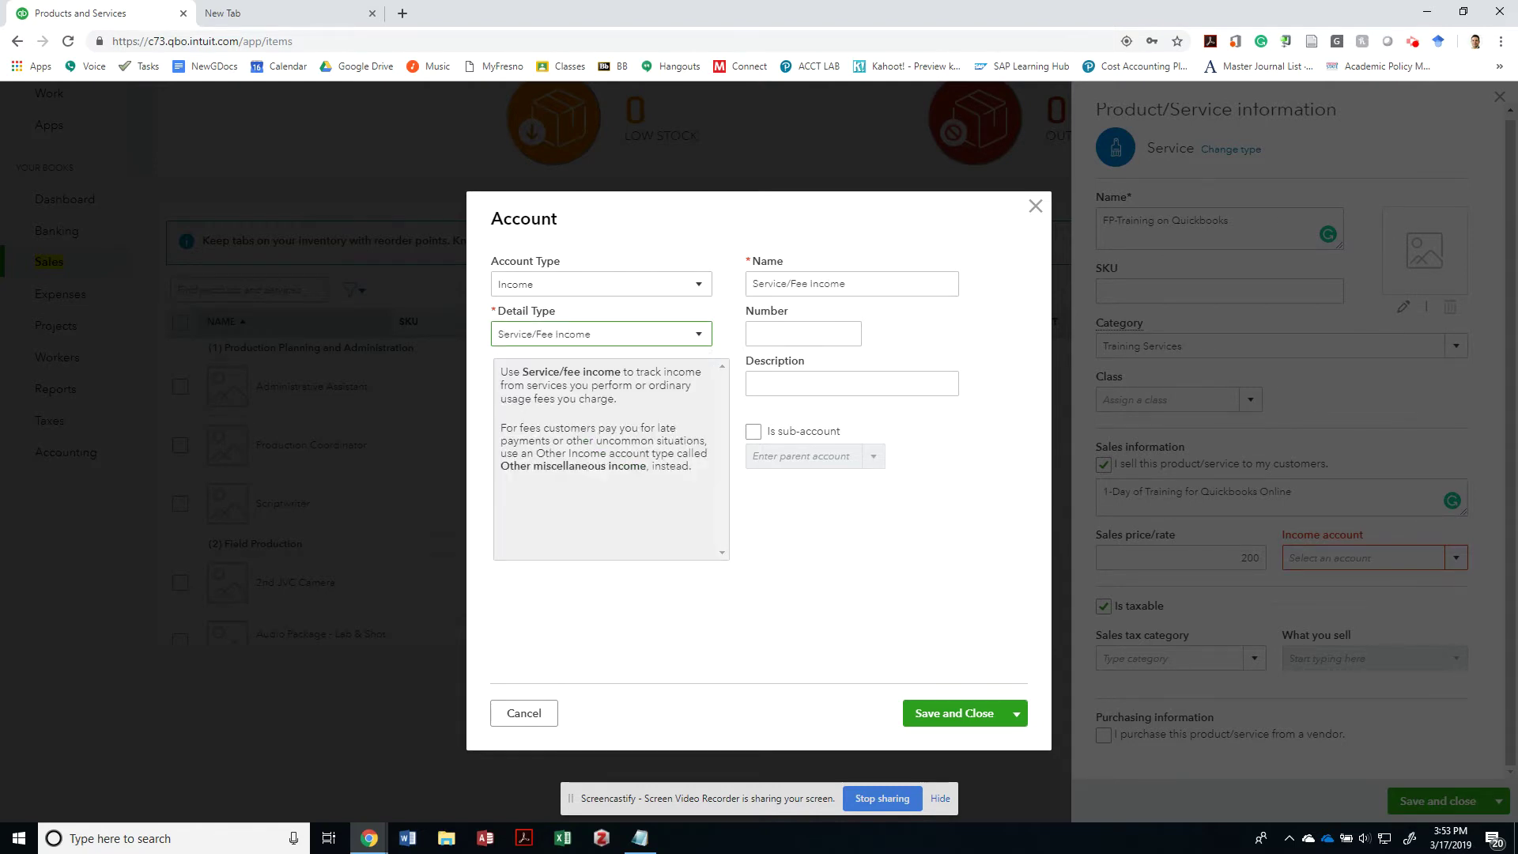
- Name the new account "Services Income" and save it as the service's income account
click(824, 284)
click(784, 334)
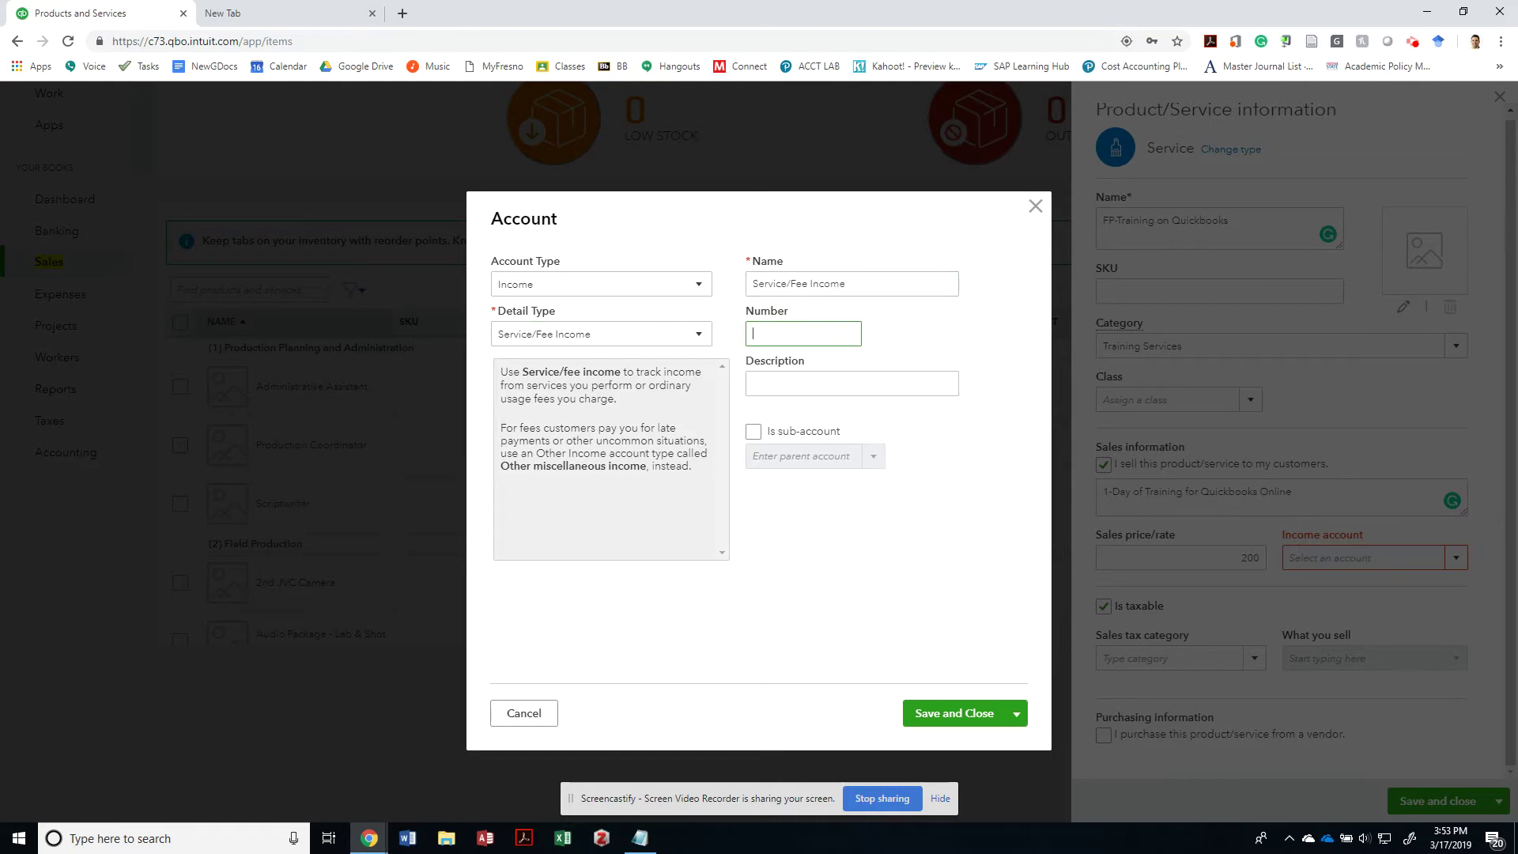
click(954, 713)
triple_click(798, 284)
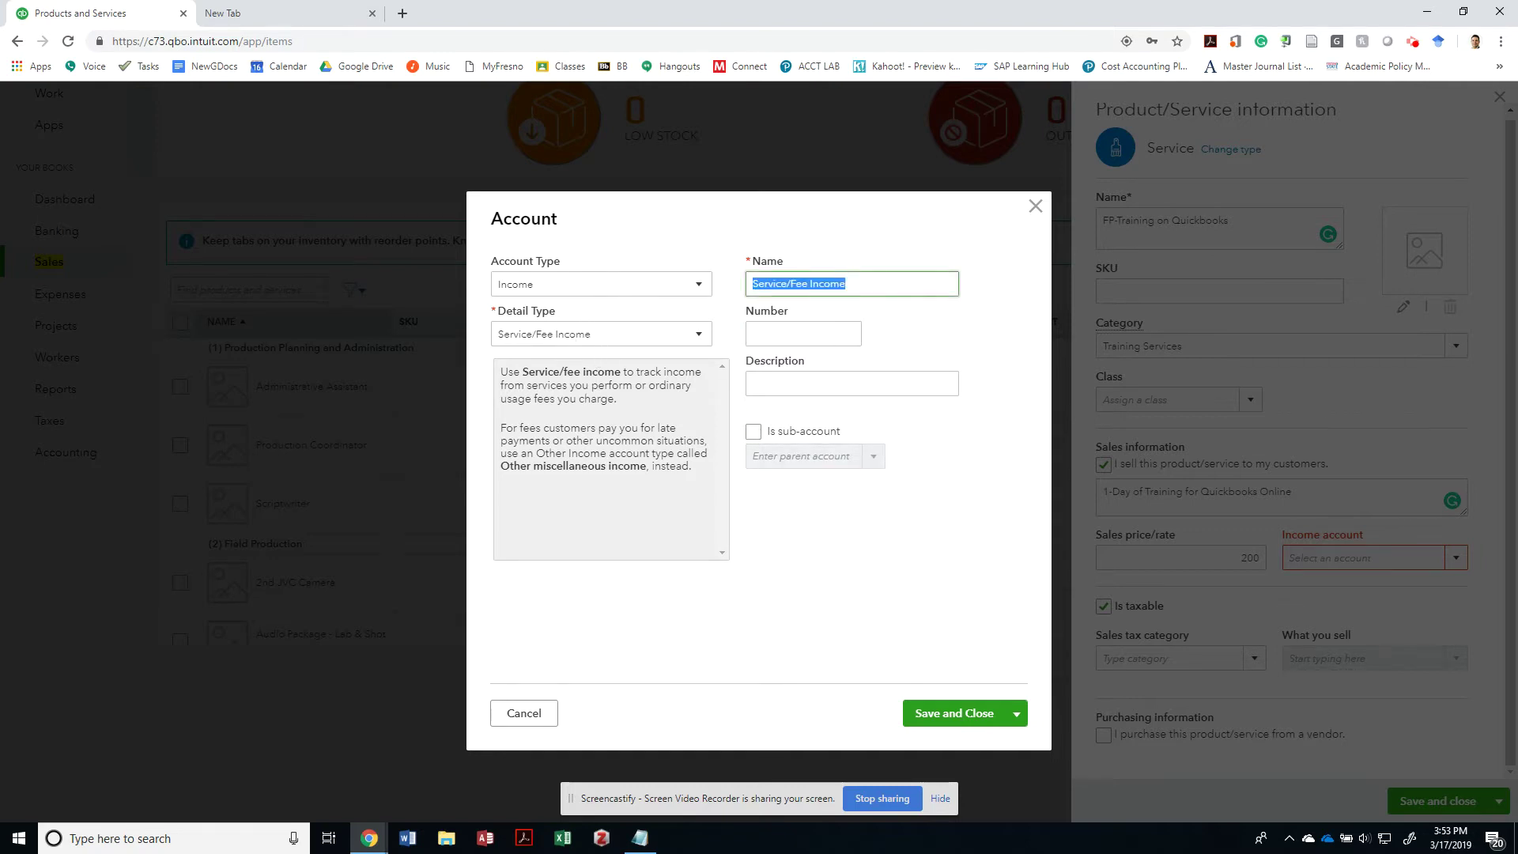
click(753, 284)
text(s)
key(ctrl+shift+Right)
key(Delete)
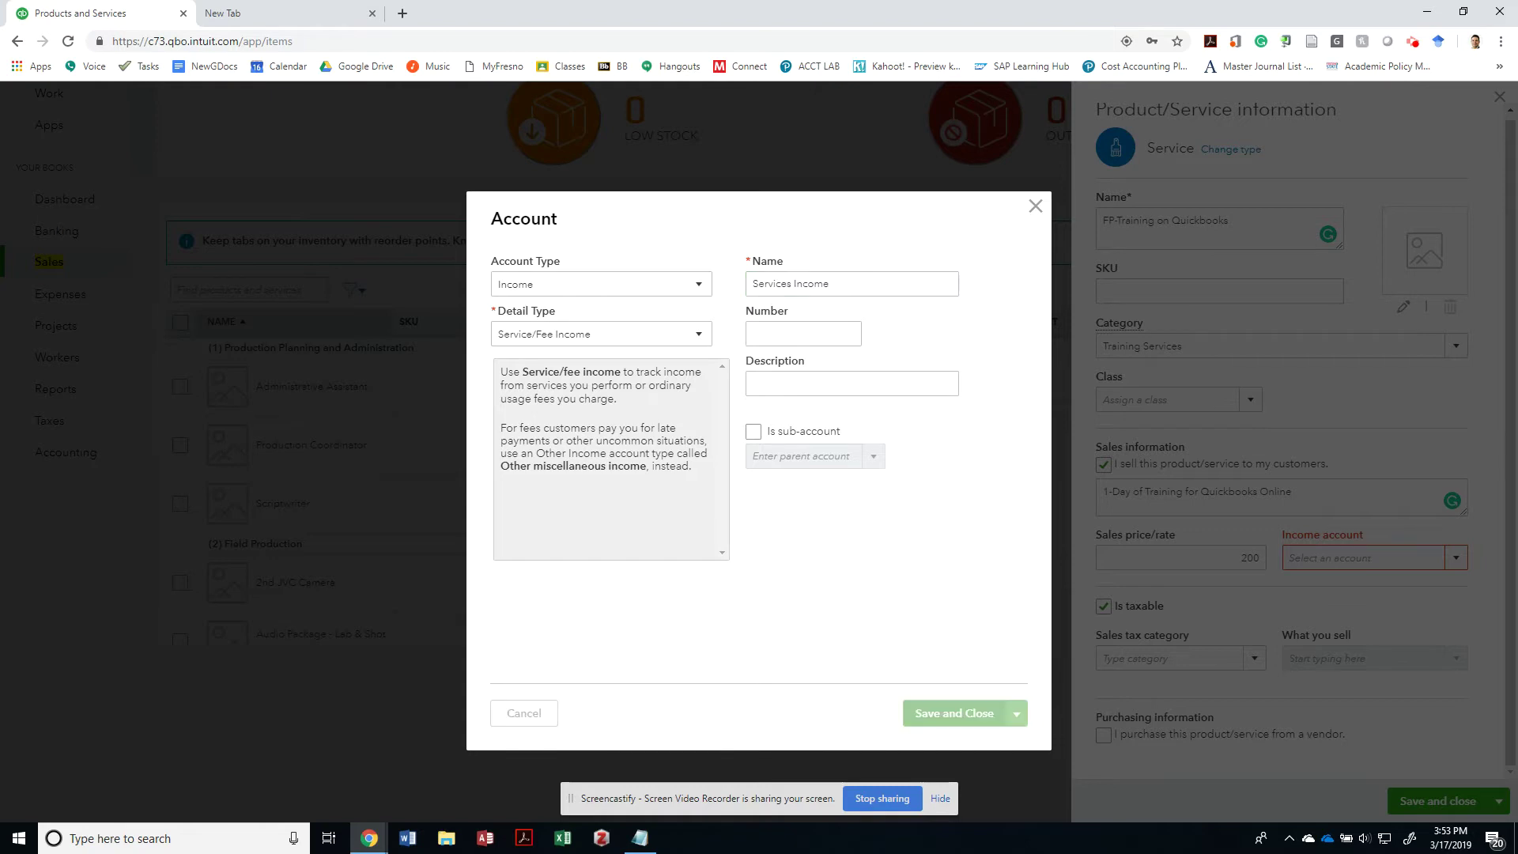
click(954, 713)
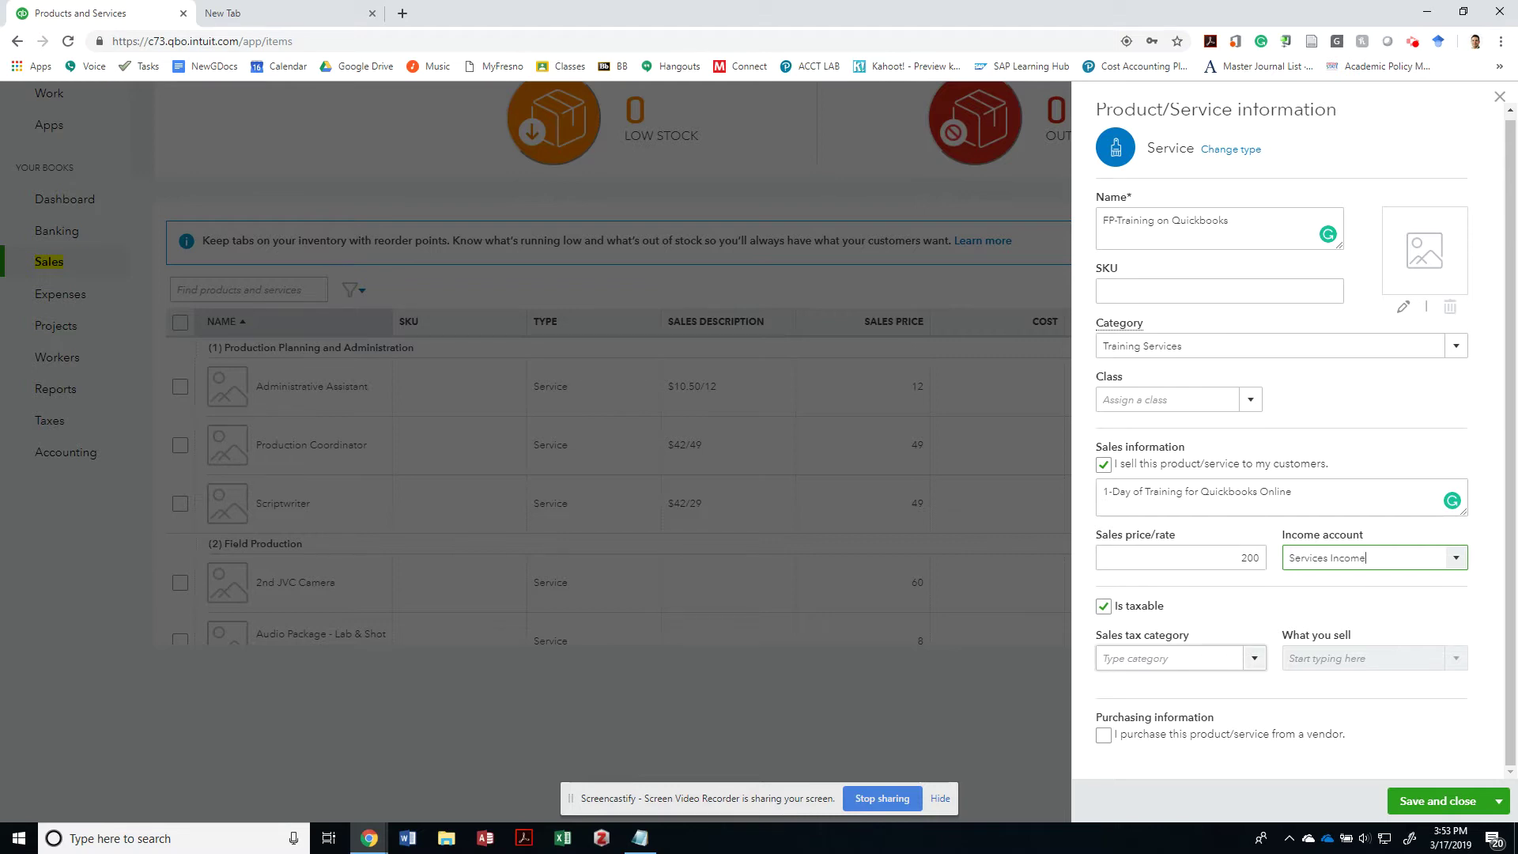
- Look through the available sales tax categories for one that fits the Quickbooks training service
click(1181, 657)
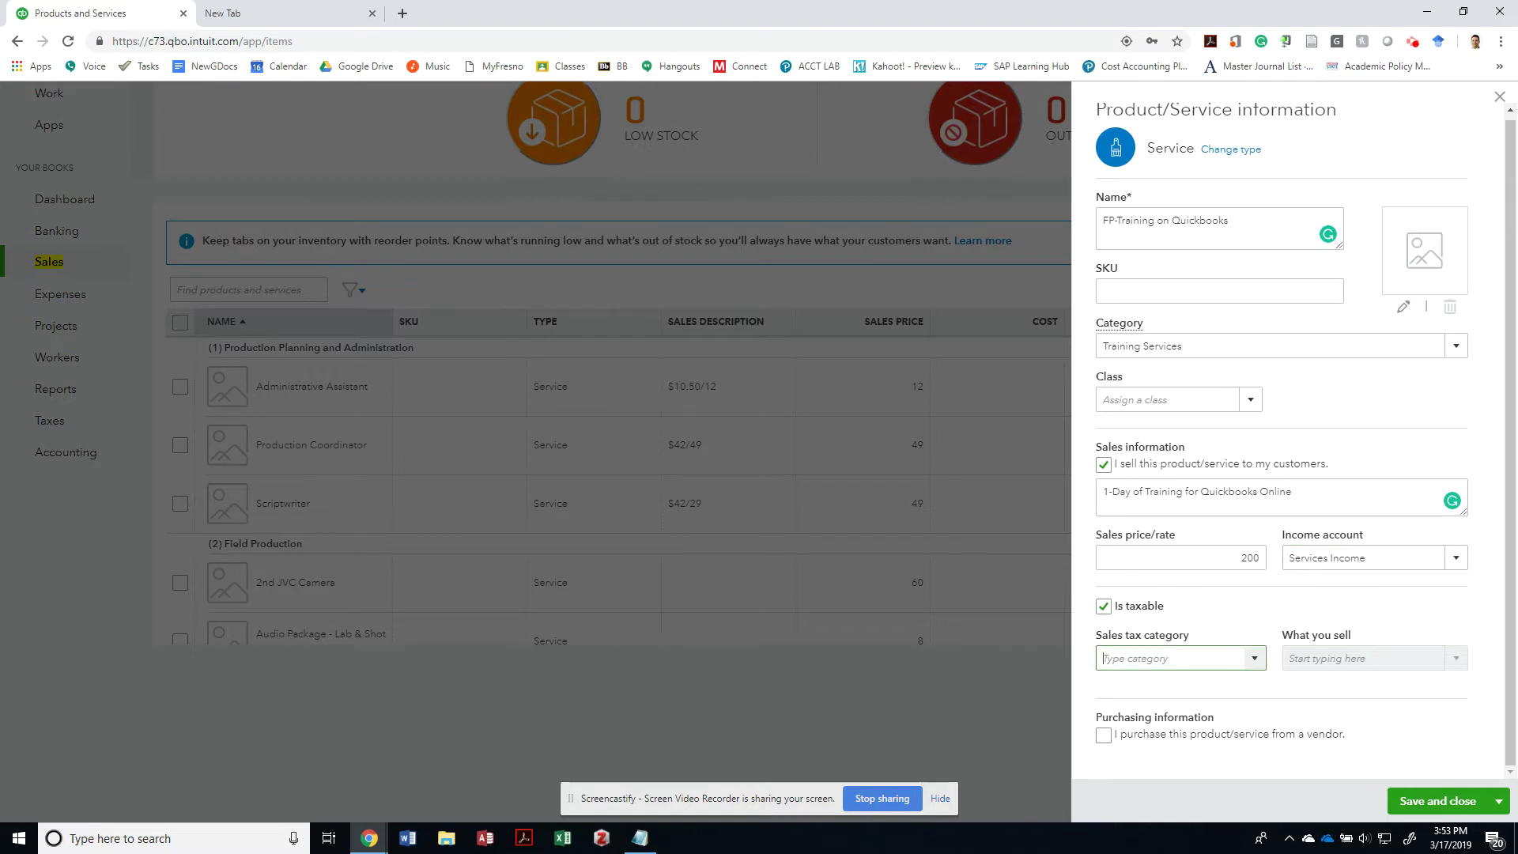
scroll(1217, 587, down, 1)
scroll(1218, 587, up, 1)
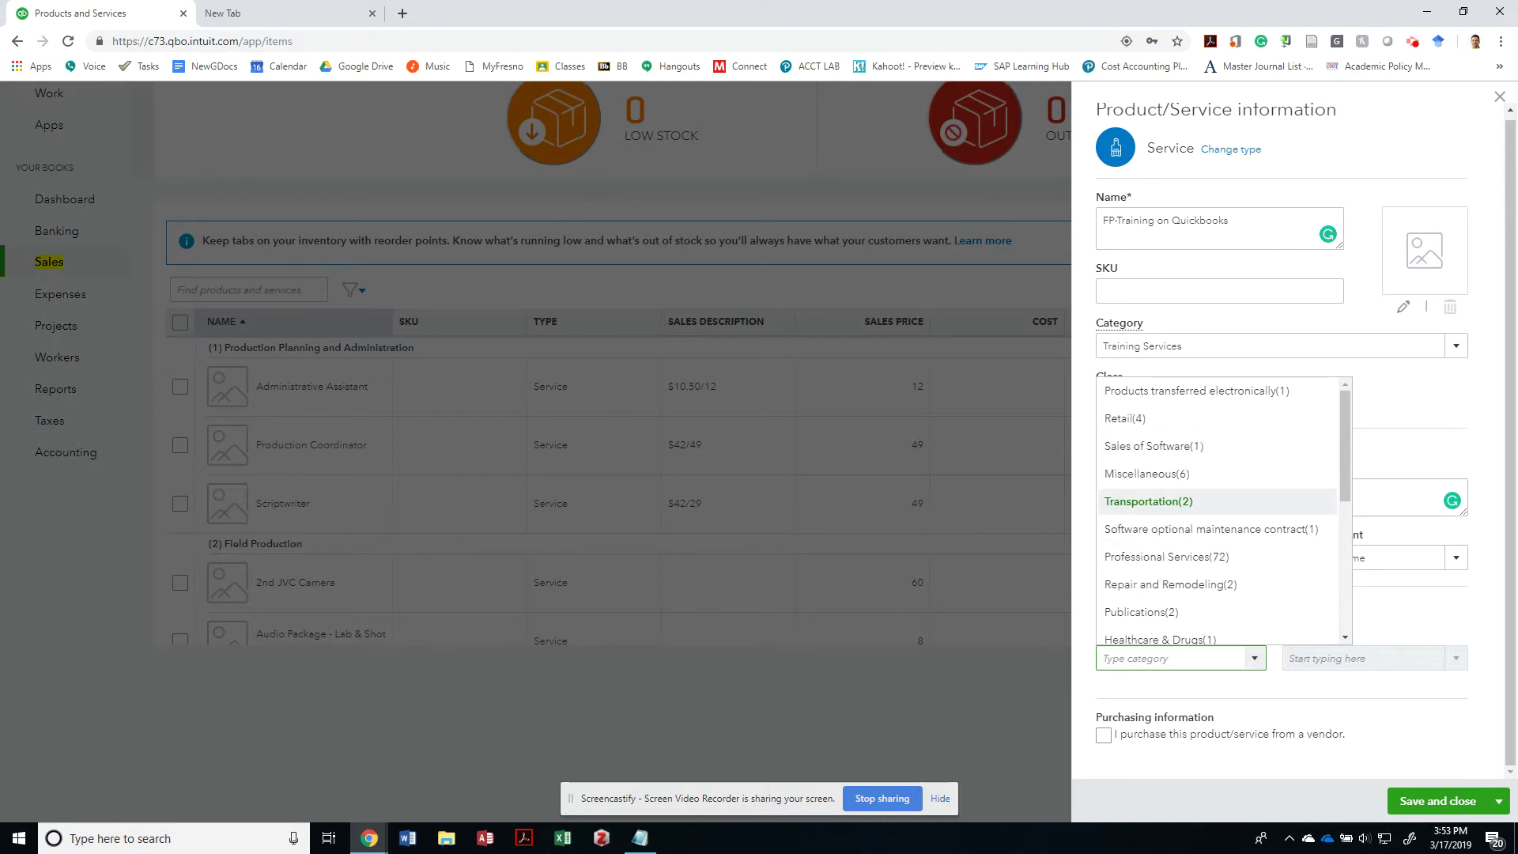
key(Down)
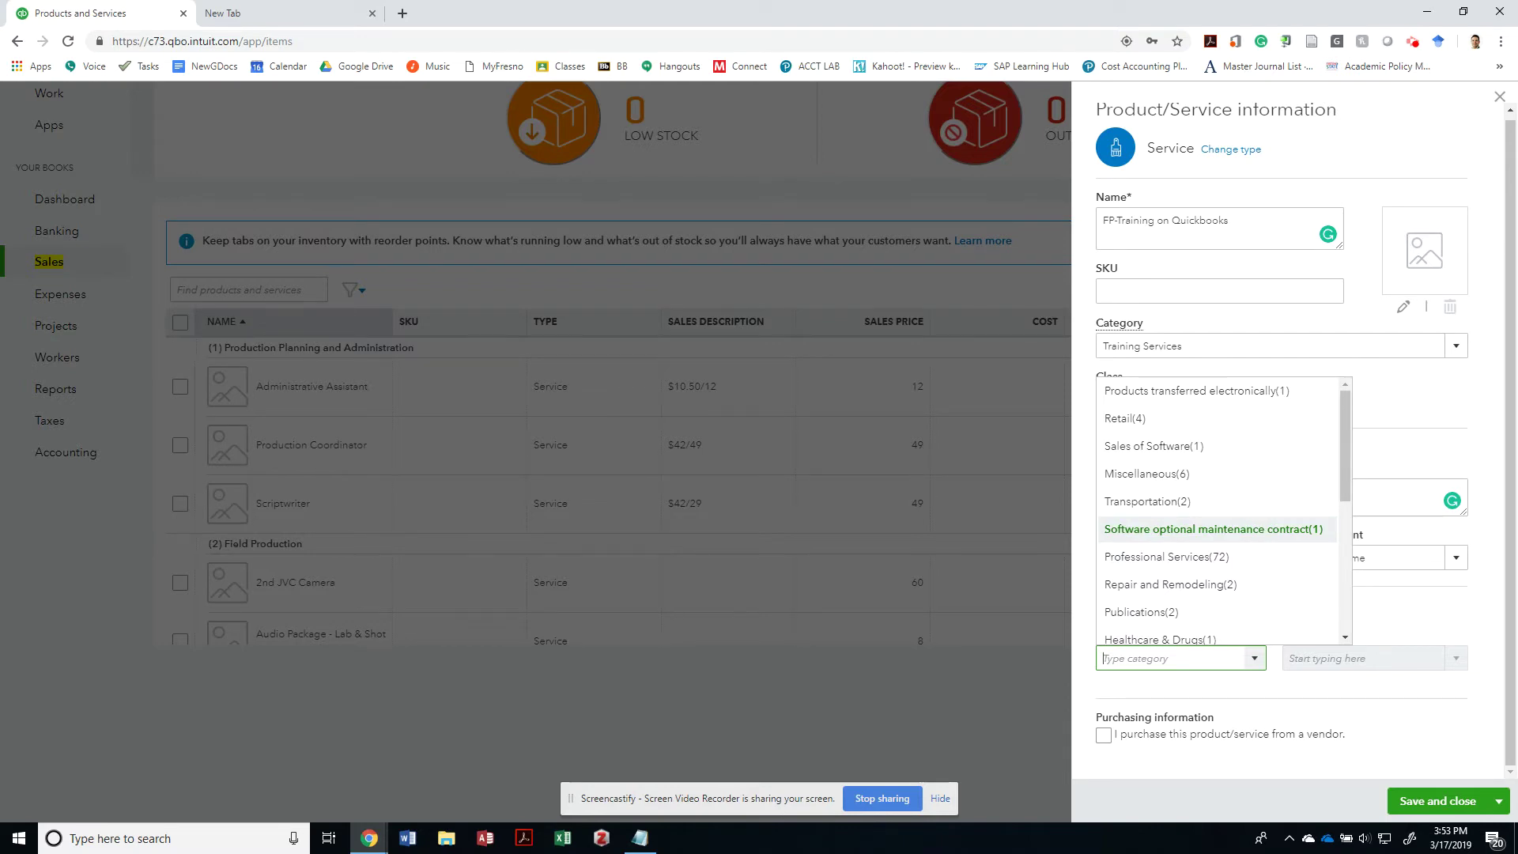
key(Down)
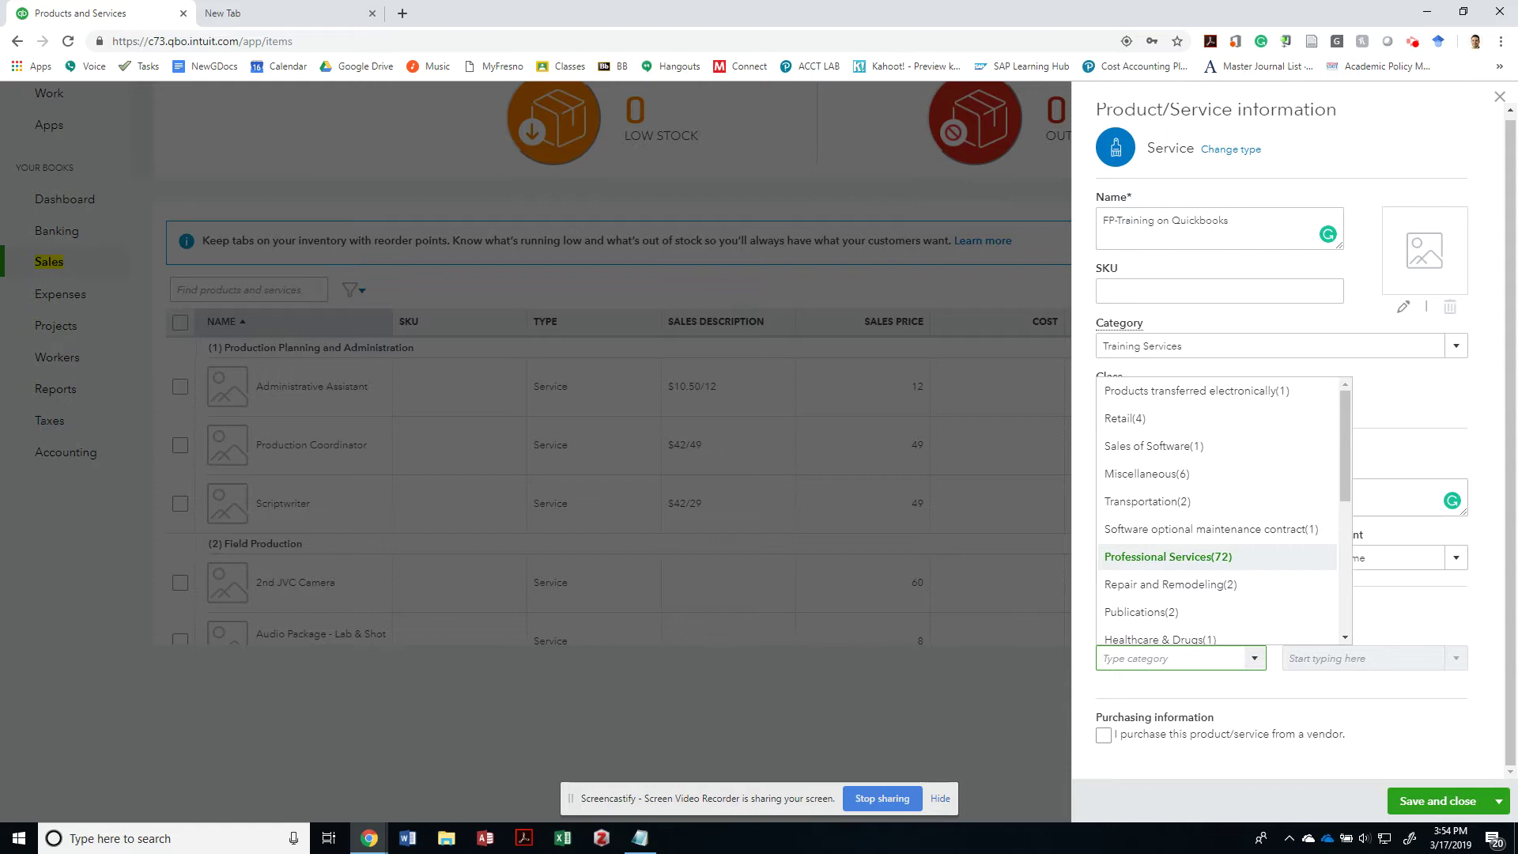
scroll(1218, 529, down, 4)
scroll(1217, 506, up, 4)
scroll(1217, 475, down, 4)
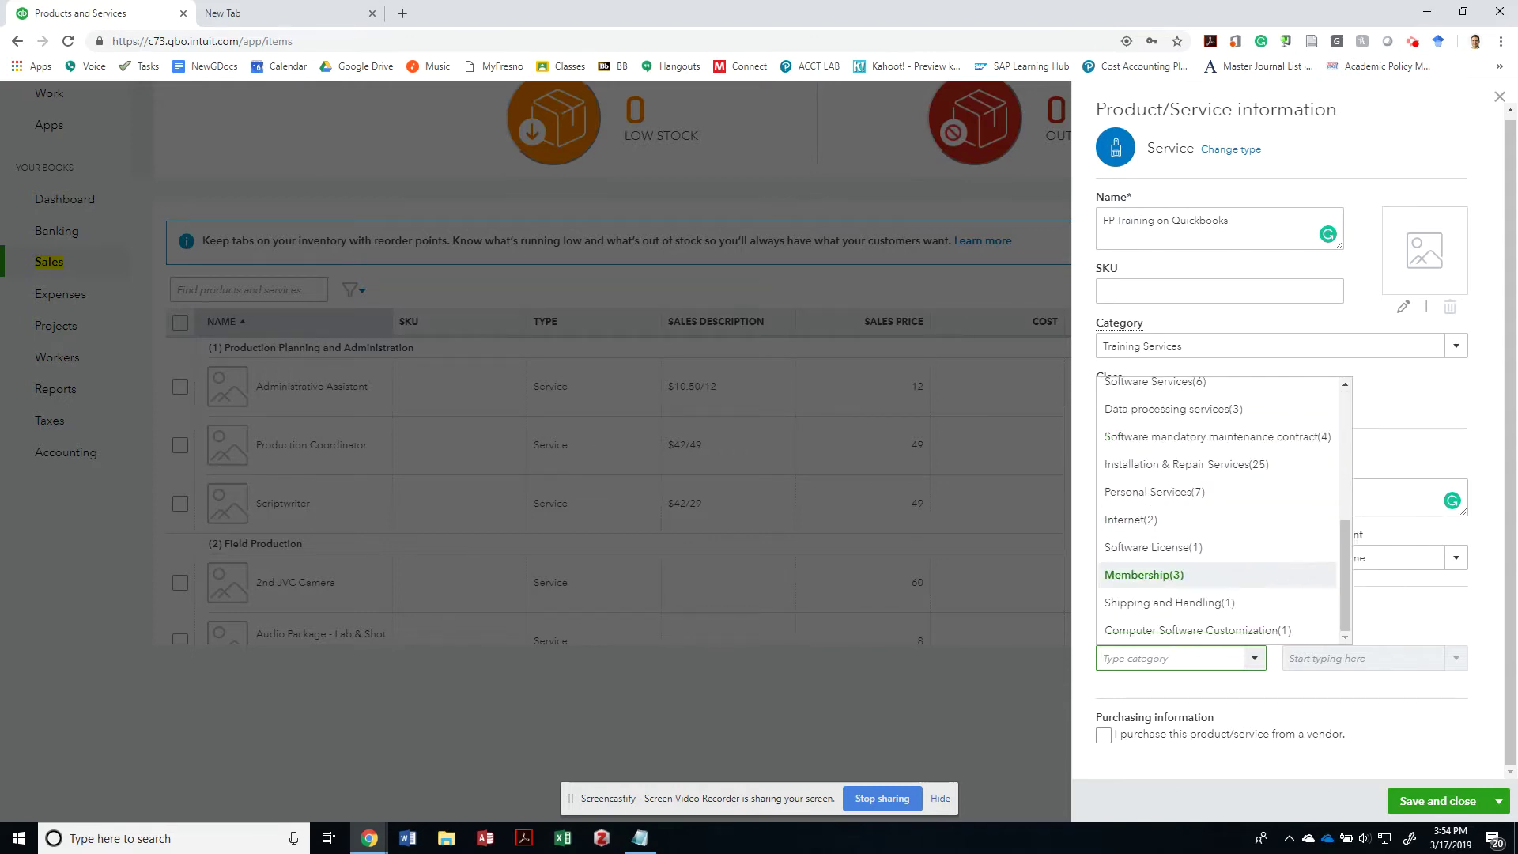
scroll(1218, 575, up, 4)
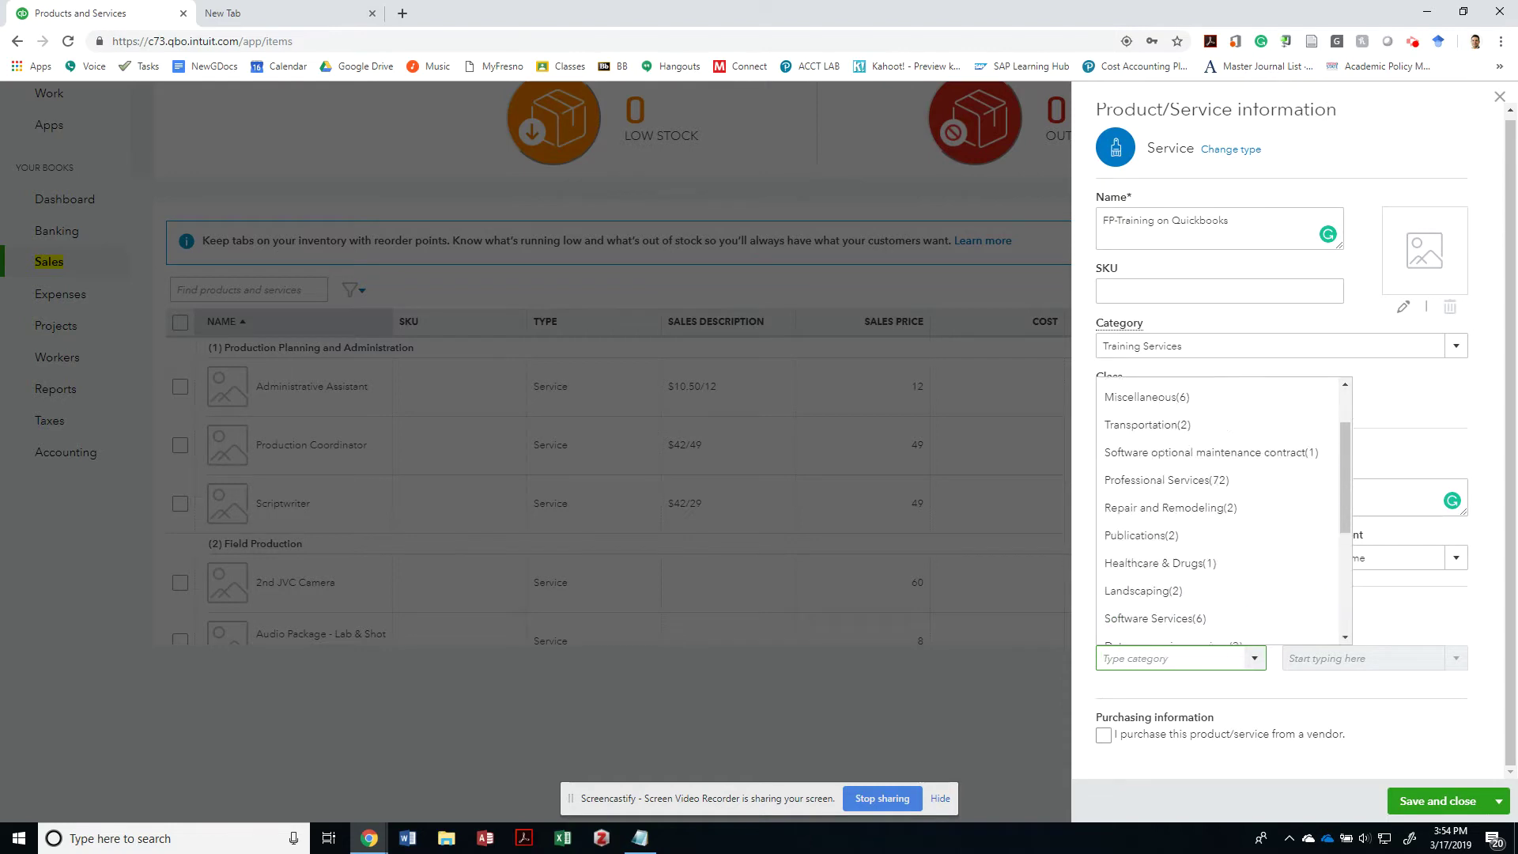
key(Down)
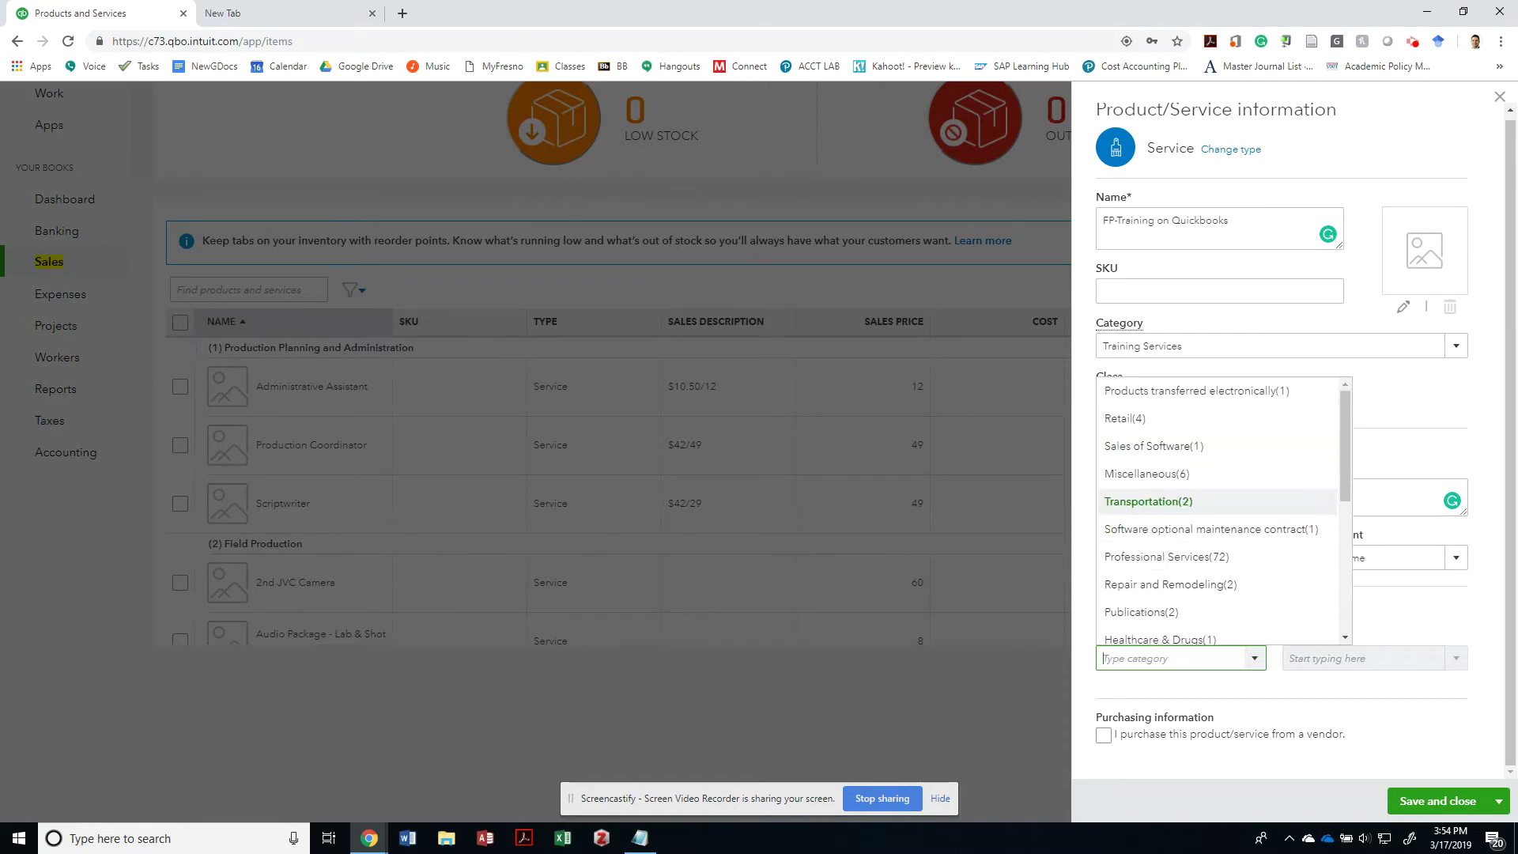
key(Down)
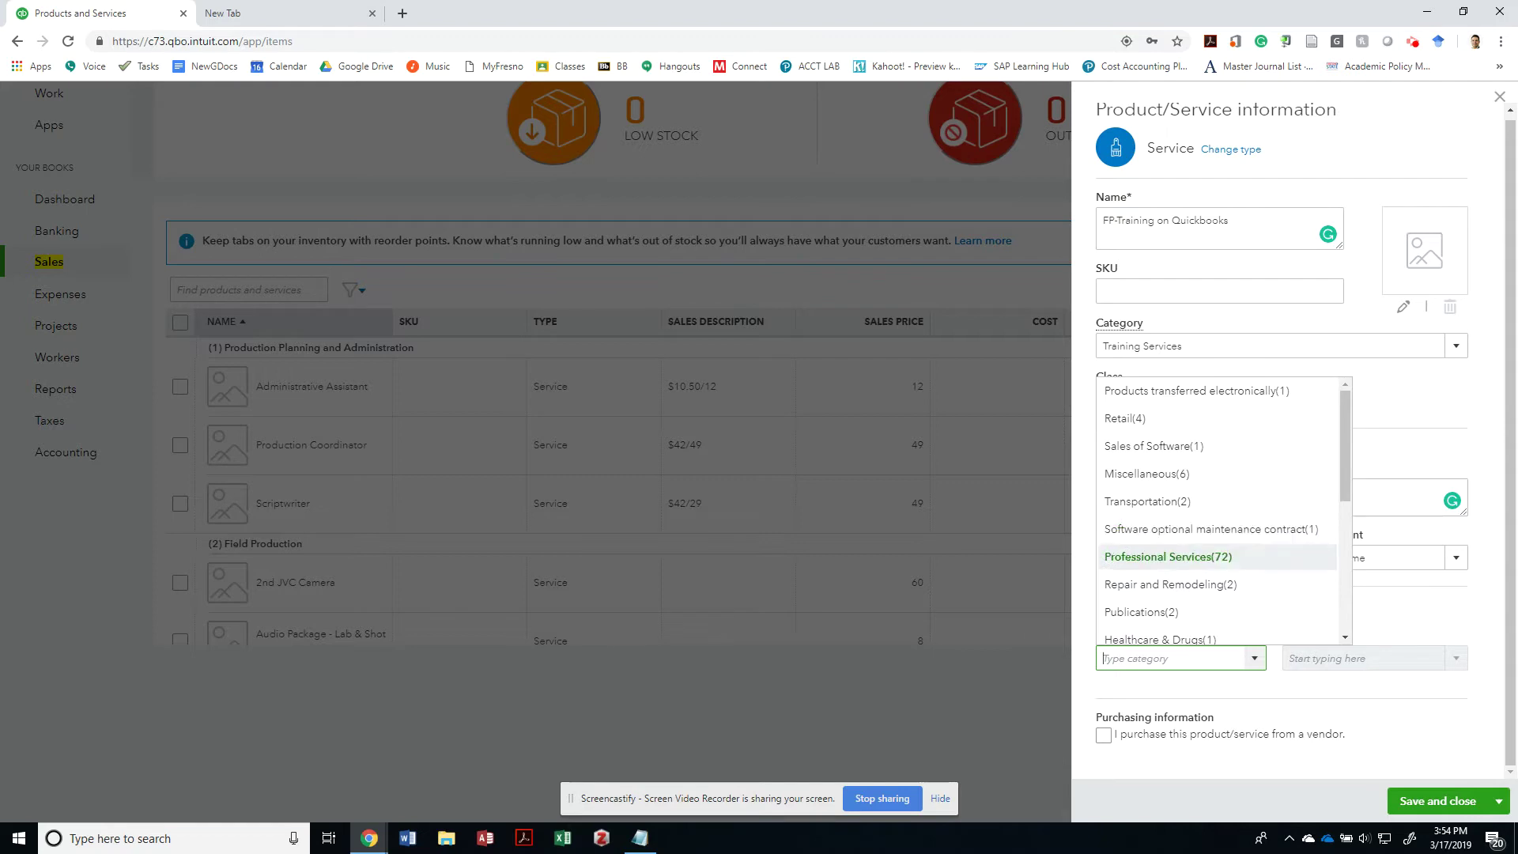
scroll(1218, 560, down, 2)
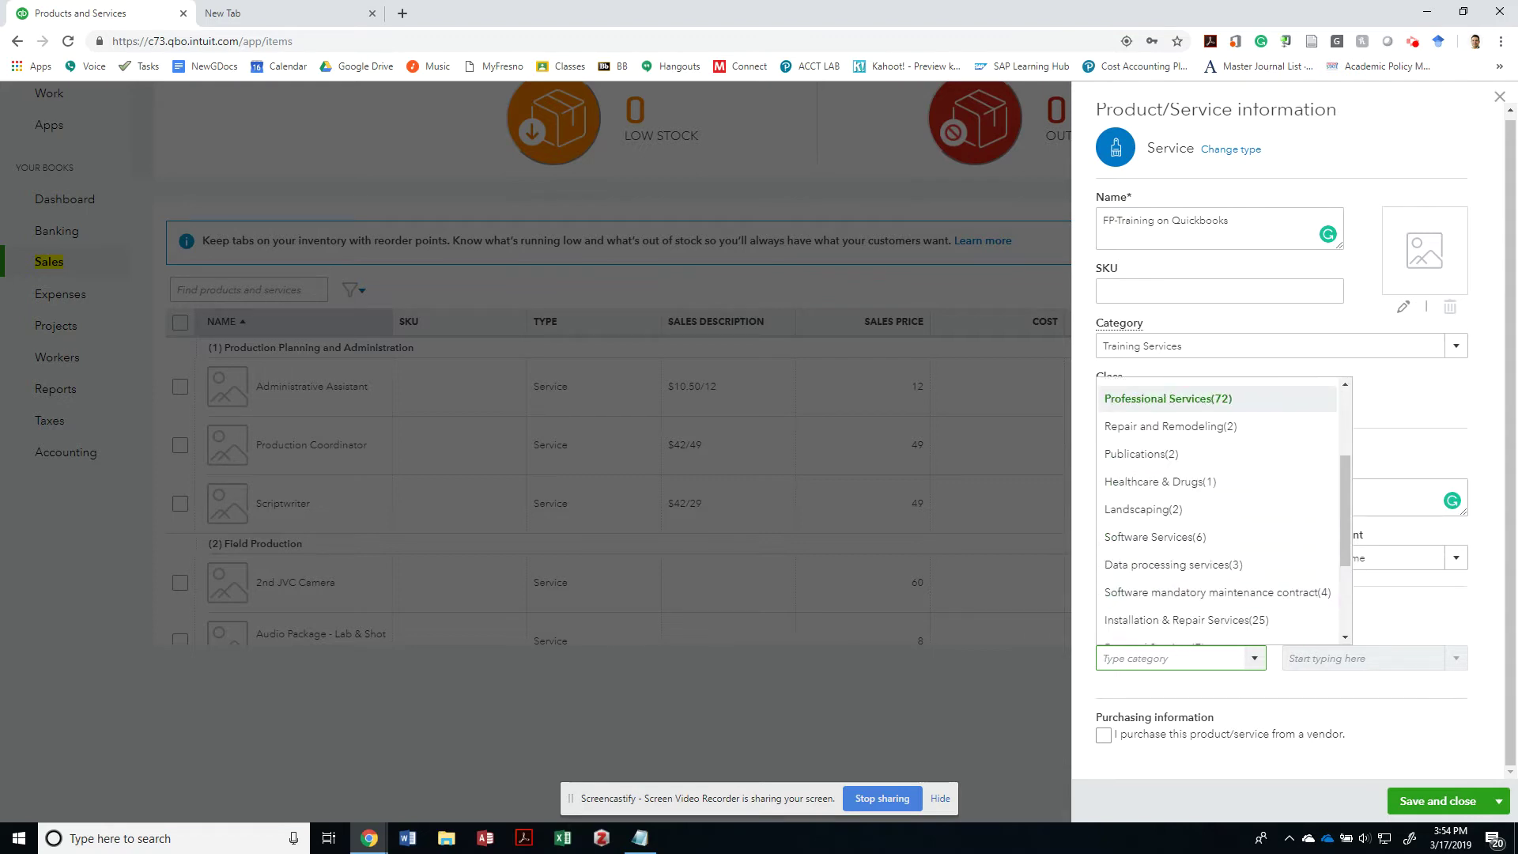
scroll(1218, 537, down, 2)
key(Down)
key(Down)
key(Down)
key(Down)
key(Down)
key(Down)
key(Down)
key(Down)
key(Down)
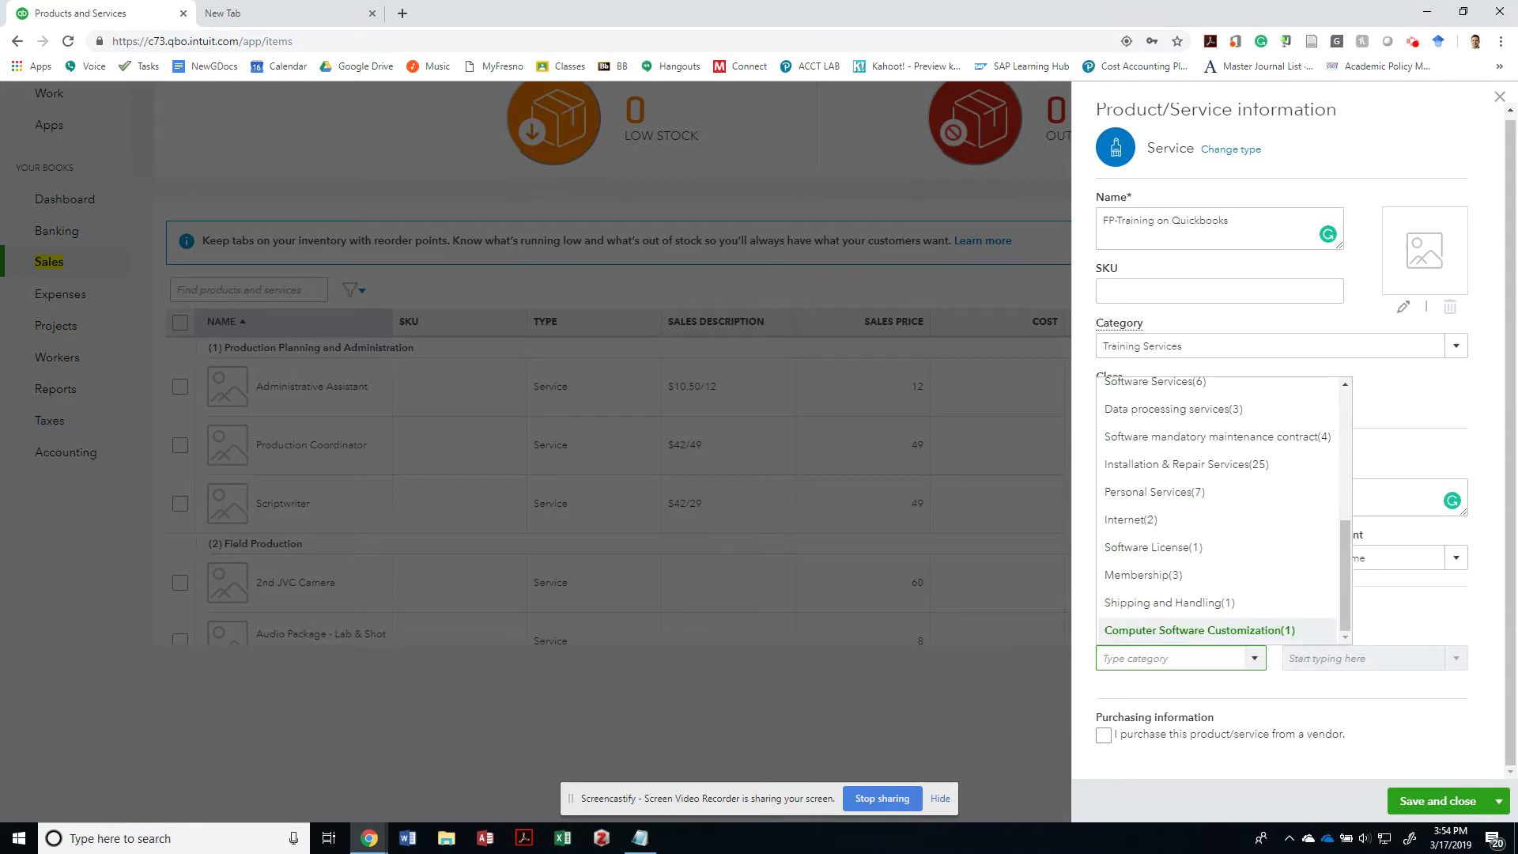
- Set the training service's sales tax category to Professional Services
key(Up)
key(Down)
key(Up)
key(Up)
key(Up)
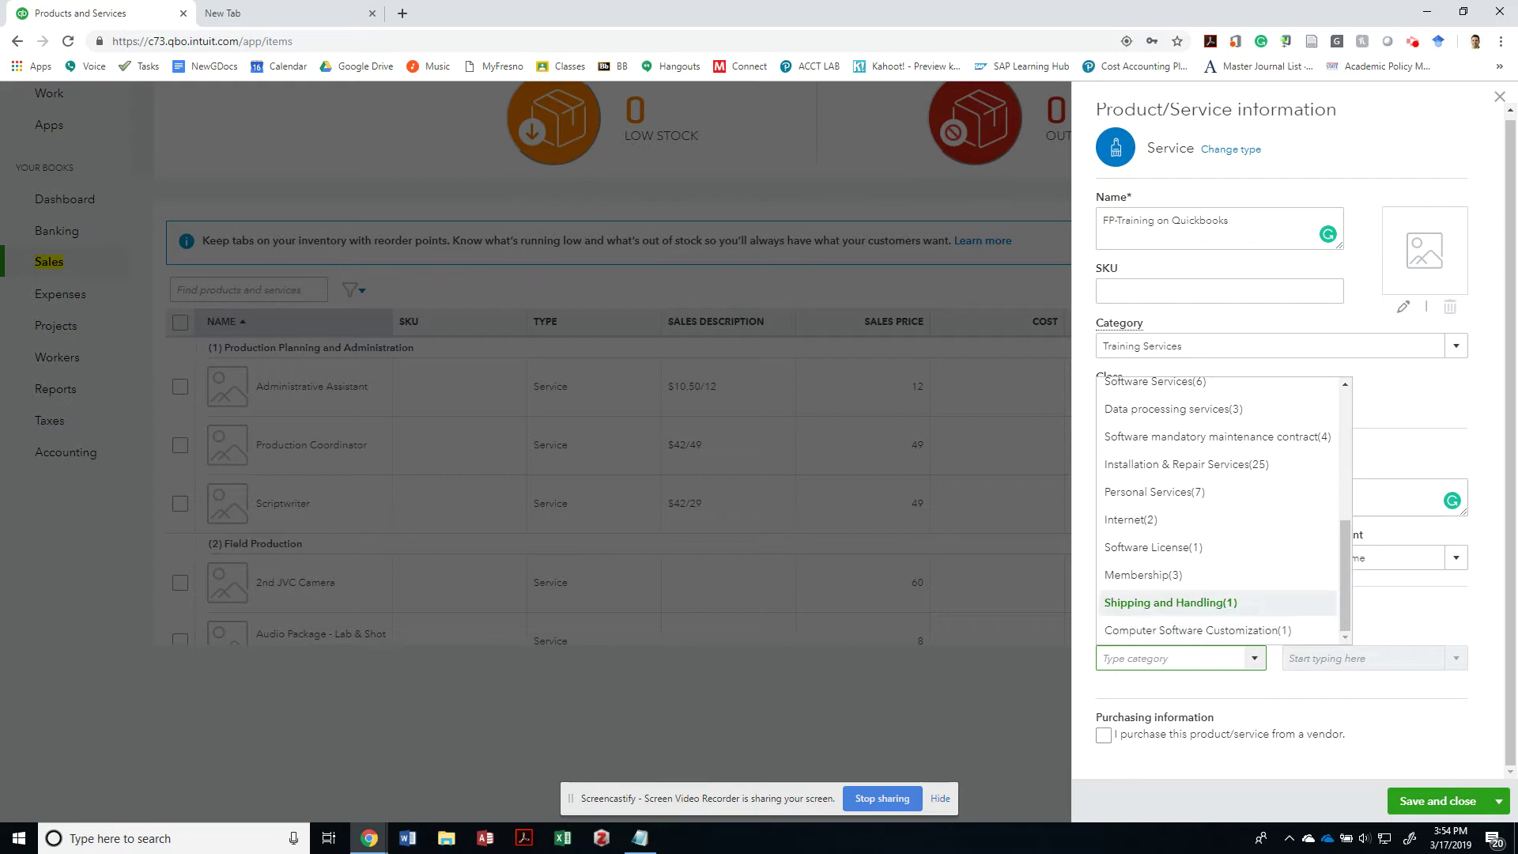
key(Up)
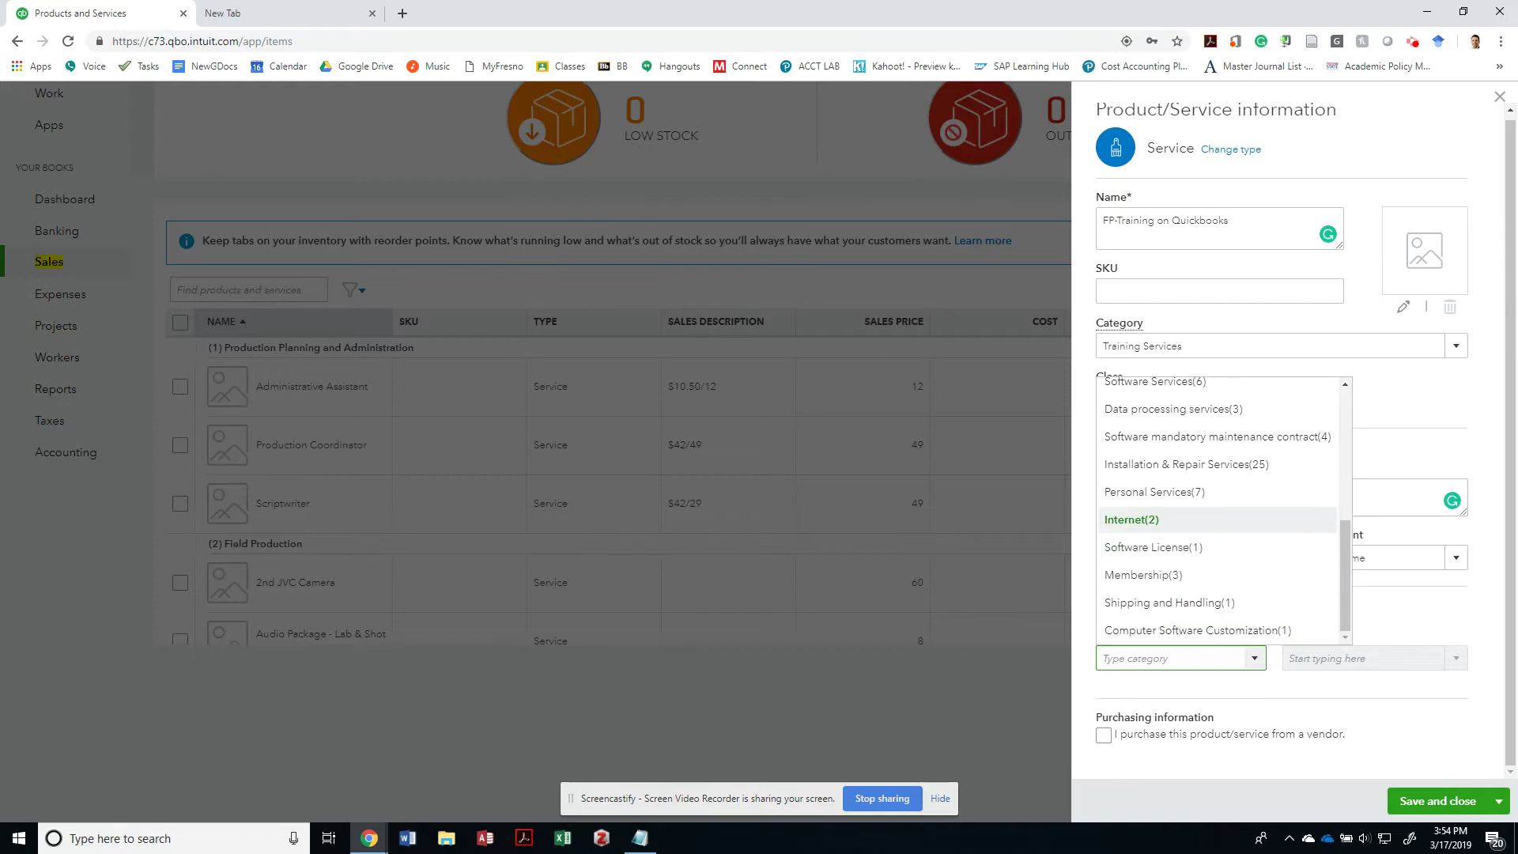
key(Up)
key(Up)
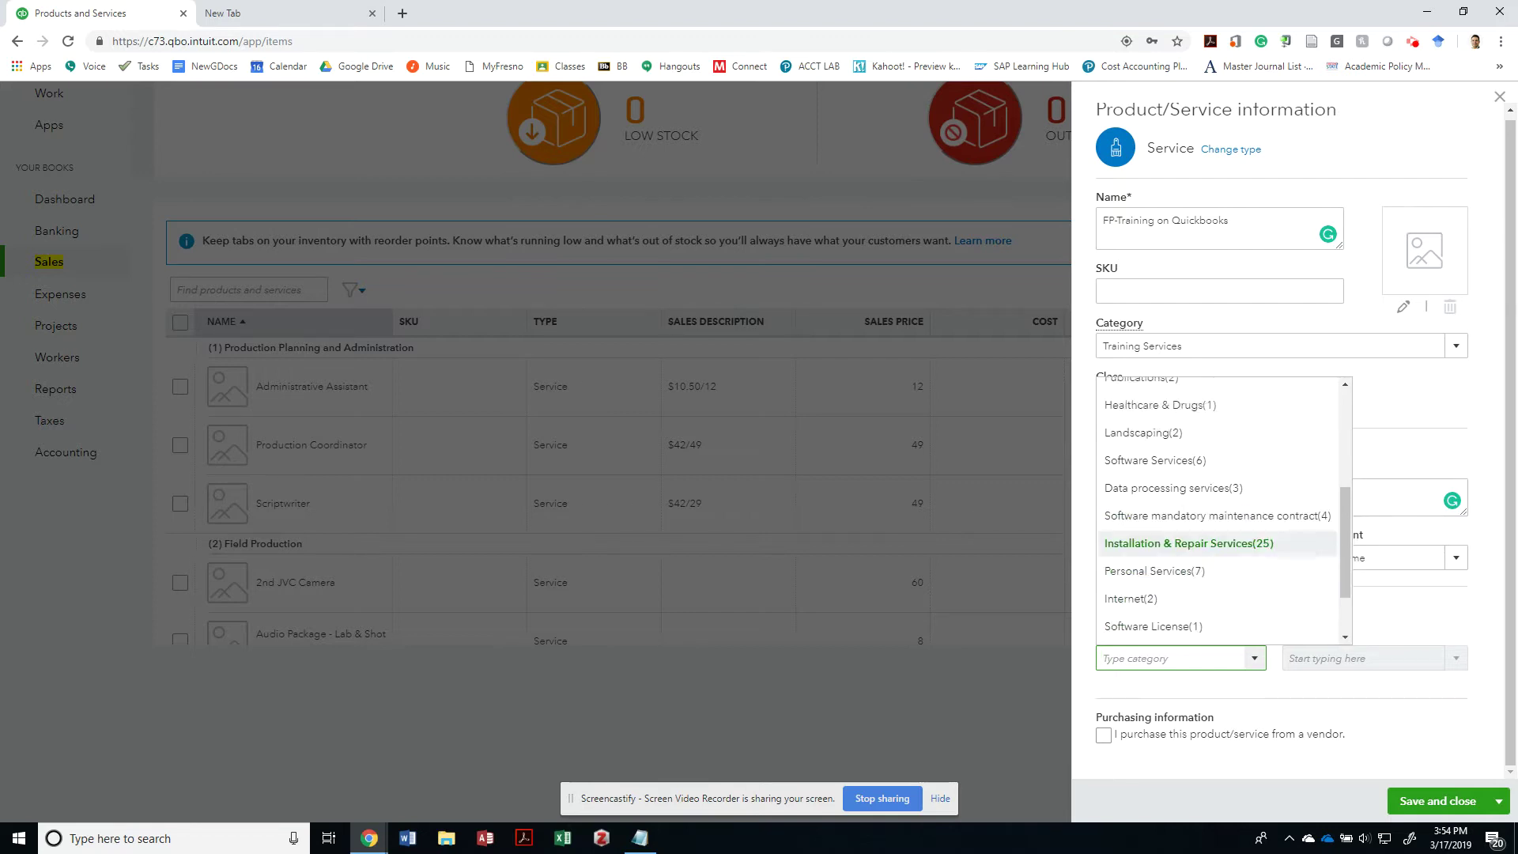
key(Up)
key(Up)
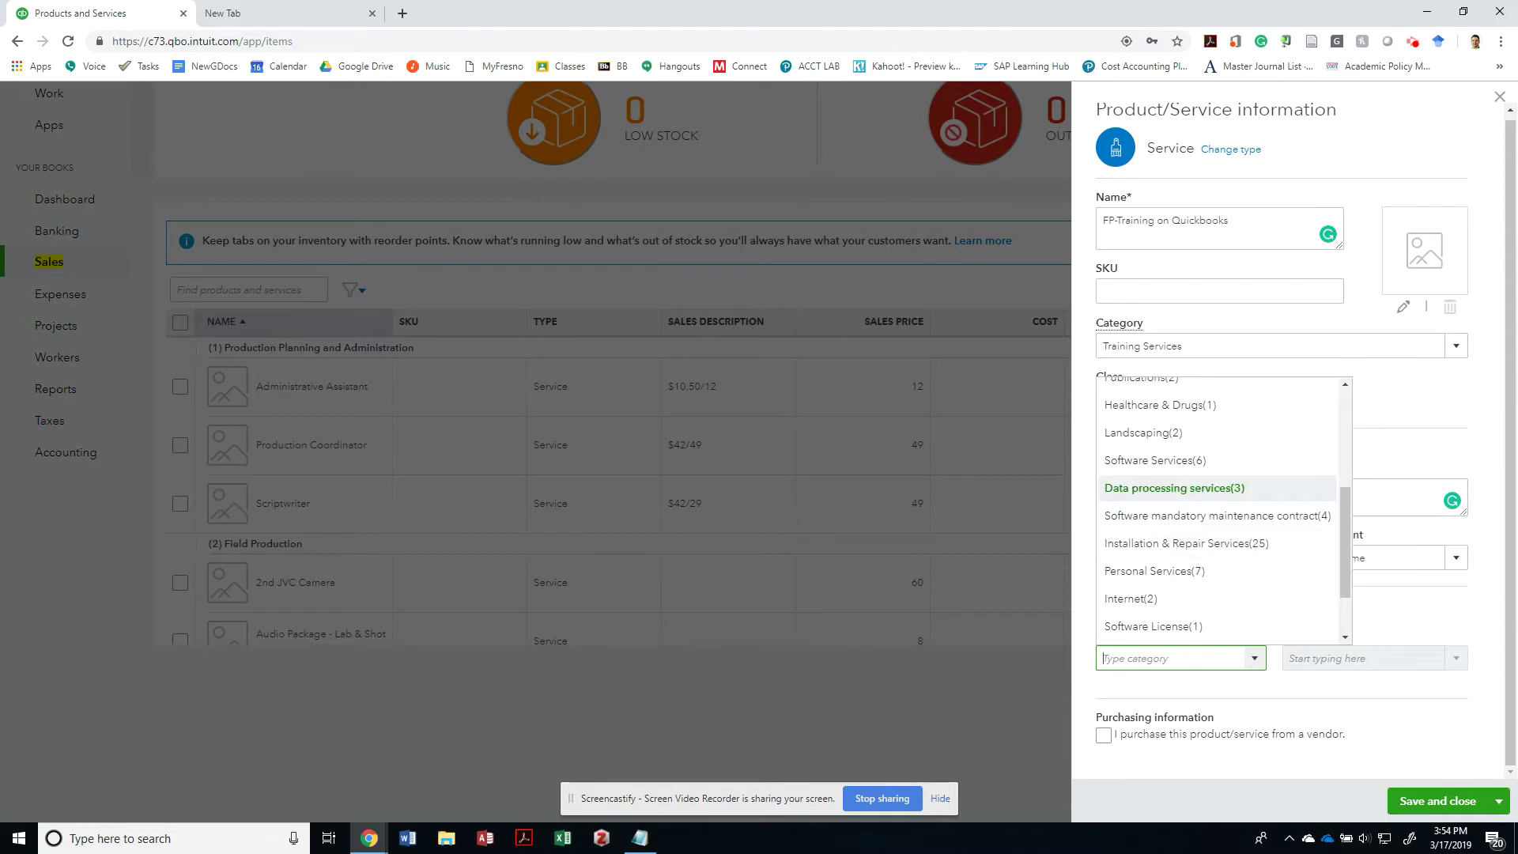
scroll(1218, 488, up, 1)
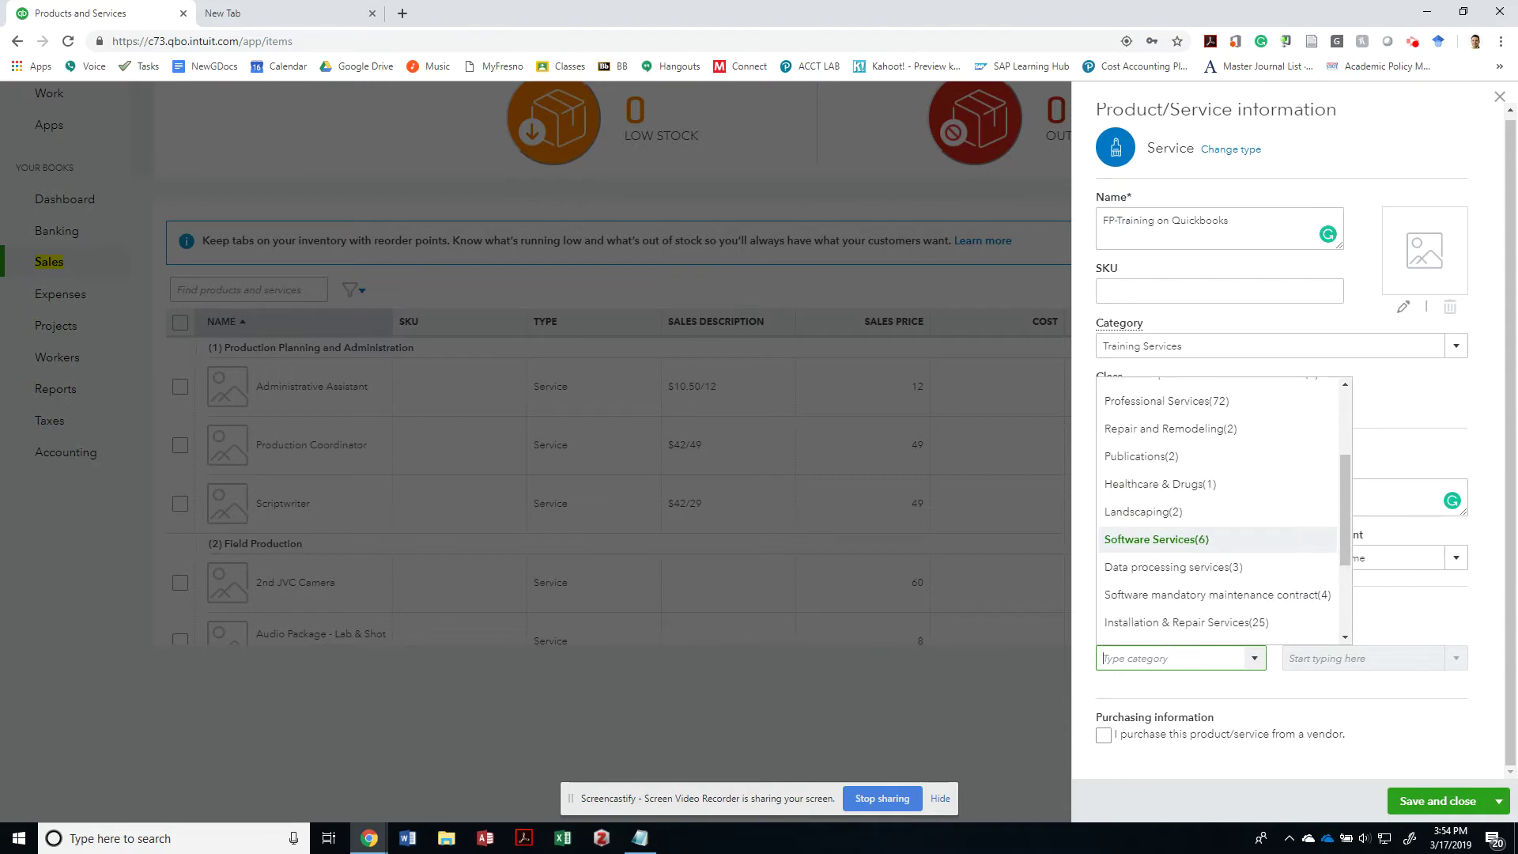
scroll(1217, 485, up, 1)
key(Up)
key(Up)
key(Up)
key(Down)
key(Up)
key(Up)
key(Up)
key(Up)
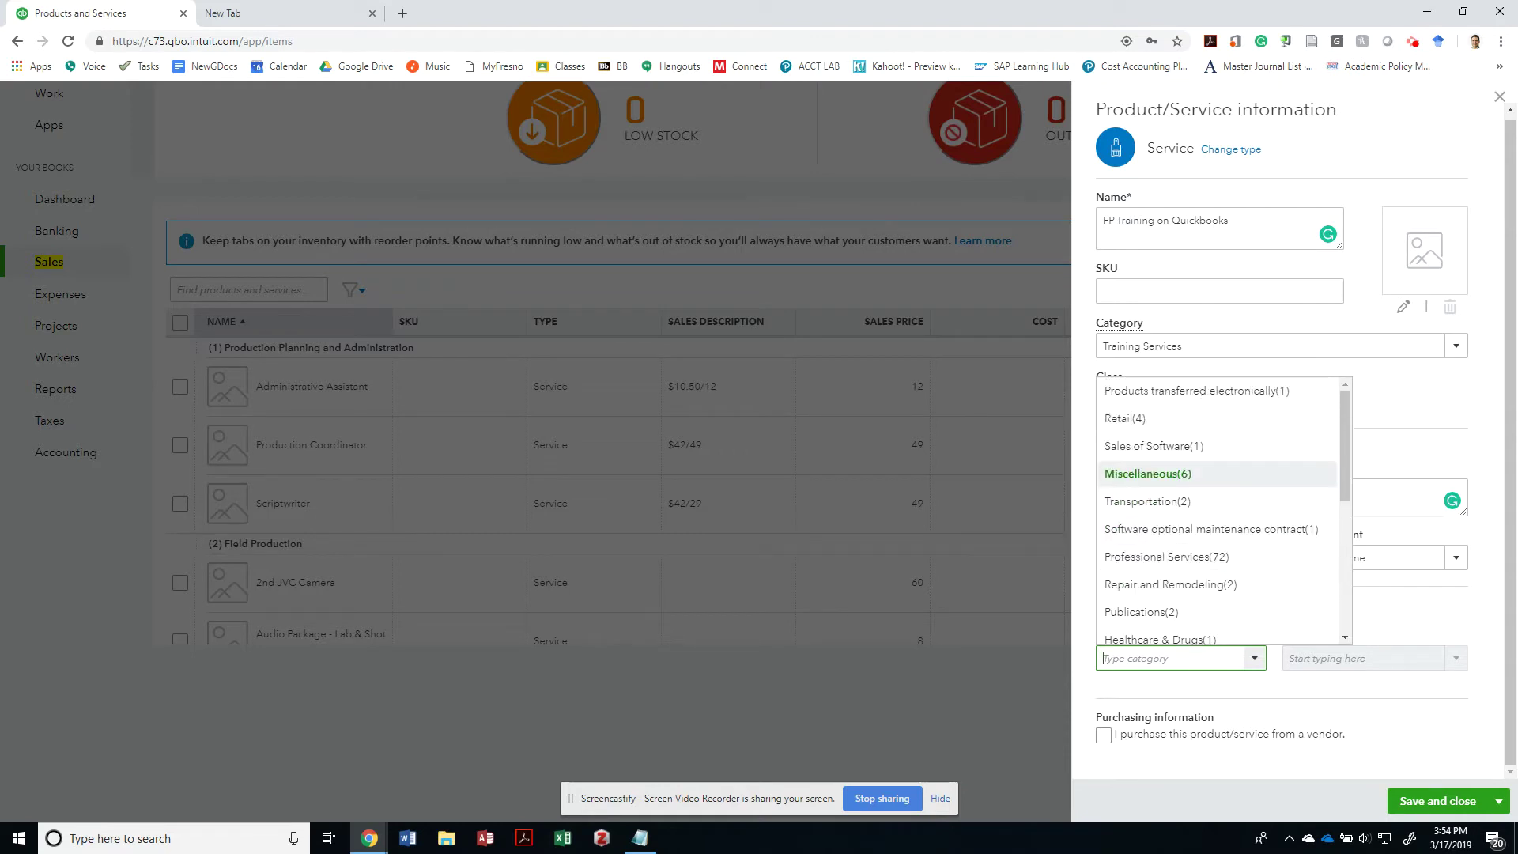
key(Up)
key(Down)
key(Down)
key(Down)
key(Down)
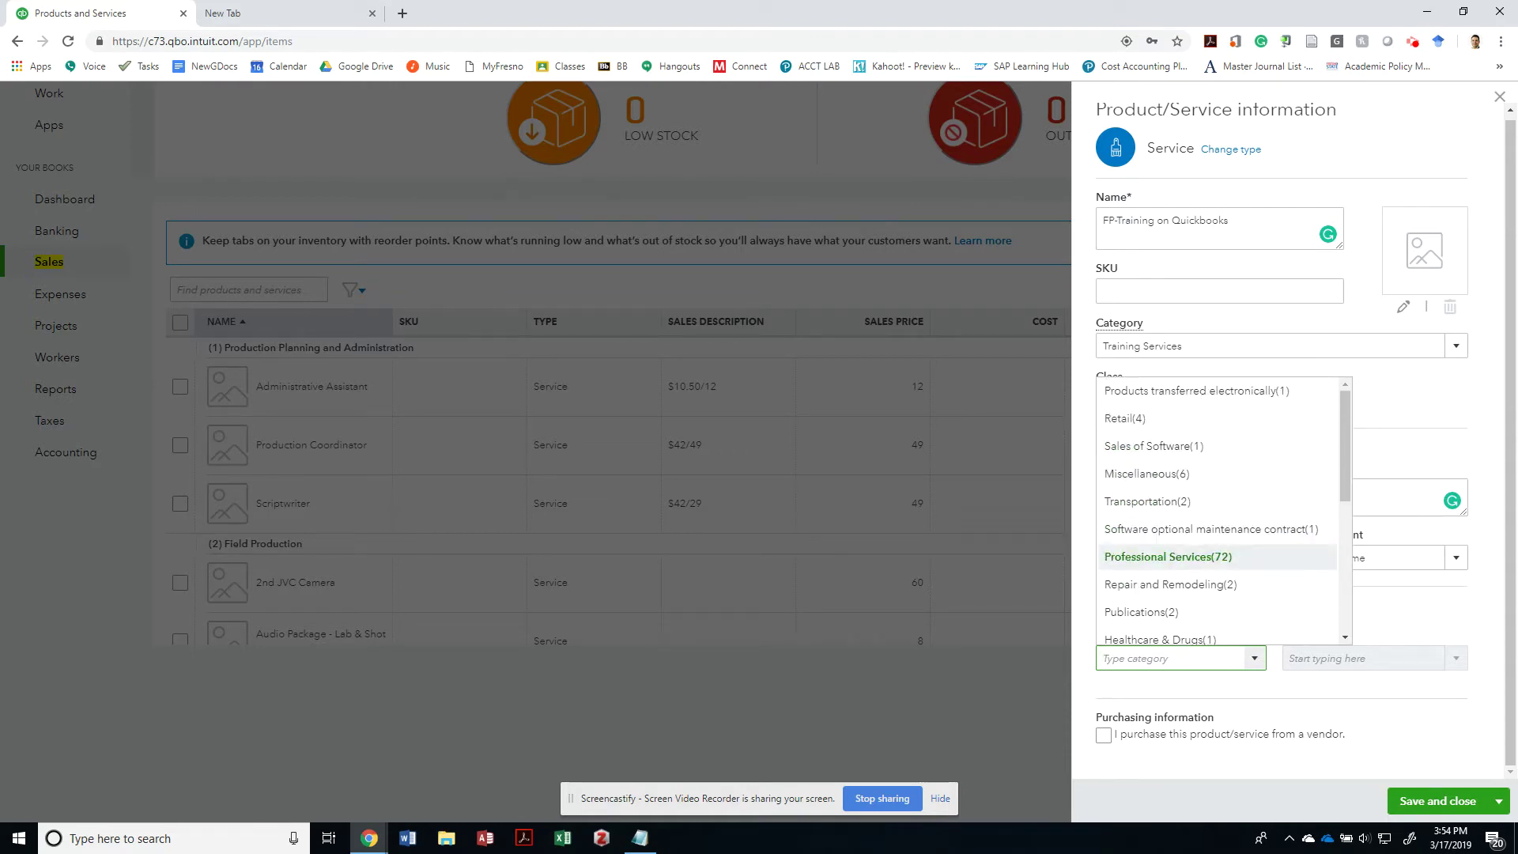
key(Return)
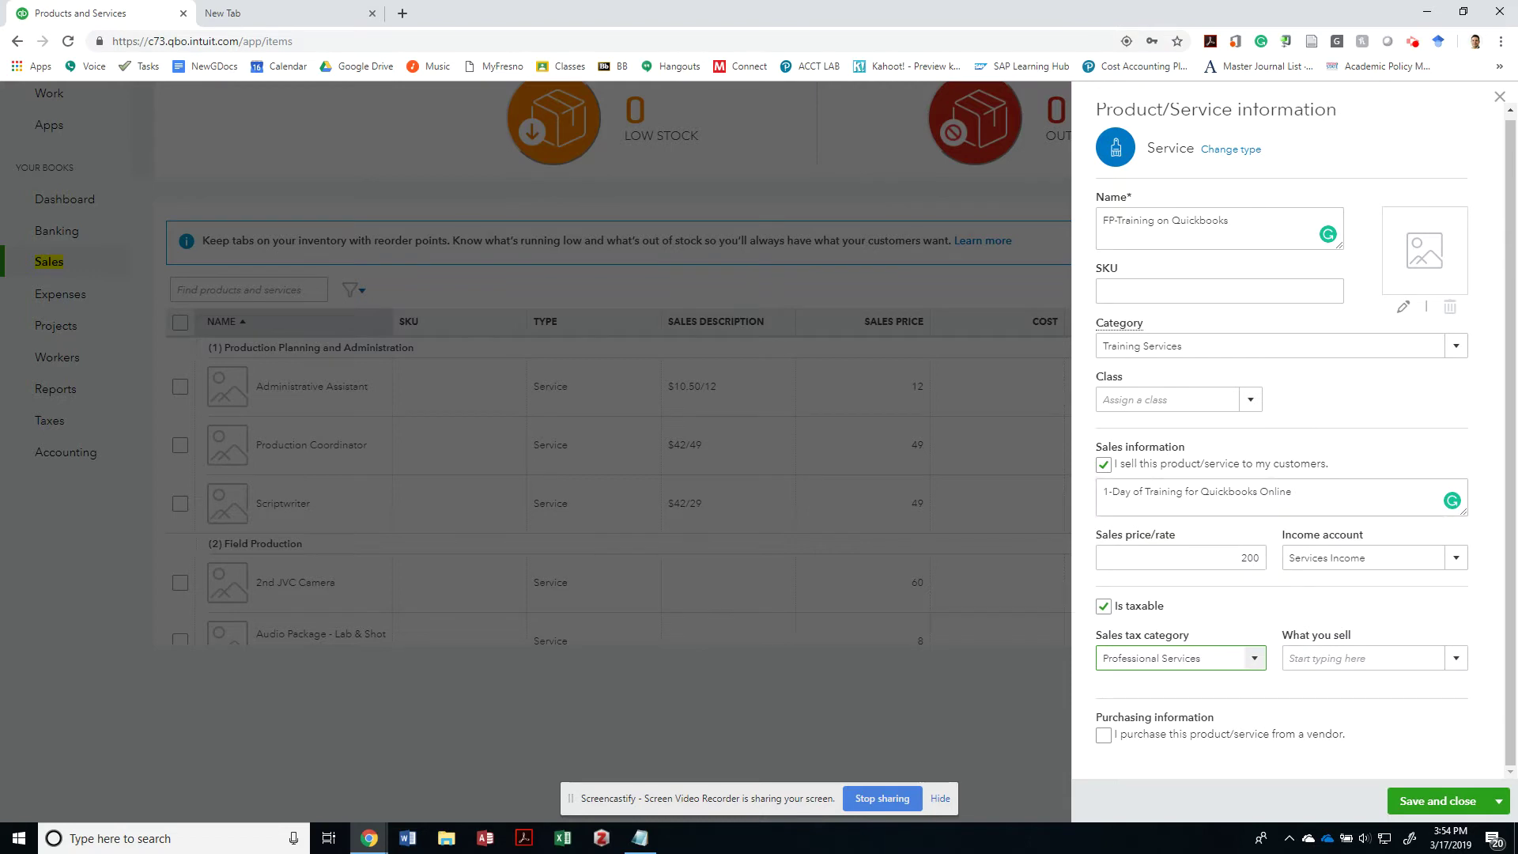
- Look through the What you sell options under Professional Services for one that matches the training service
click(1456, 658)
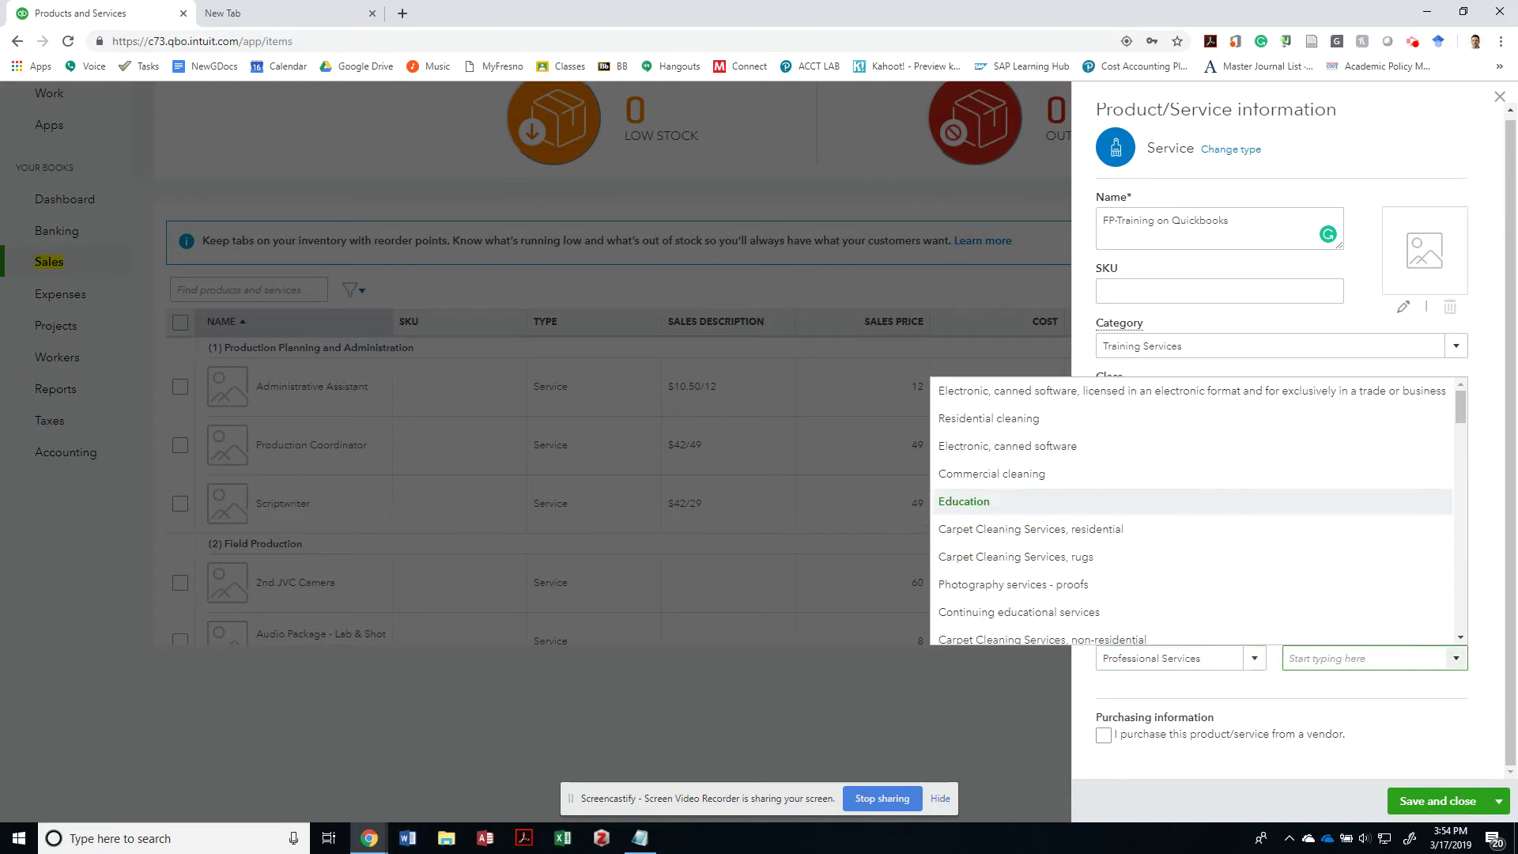
key(Up)
key(Up)
key(Up)
key(Up)
key(Down)
key(Down)
key(Down)
key(Down)
scroll(1194, 506, down, 3)
scroll(1194, 506, down, 1)
scroll(1192, 517, down, 1)
scroll(1193, 491, down, 6)
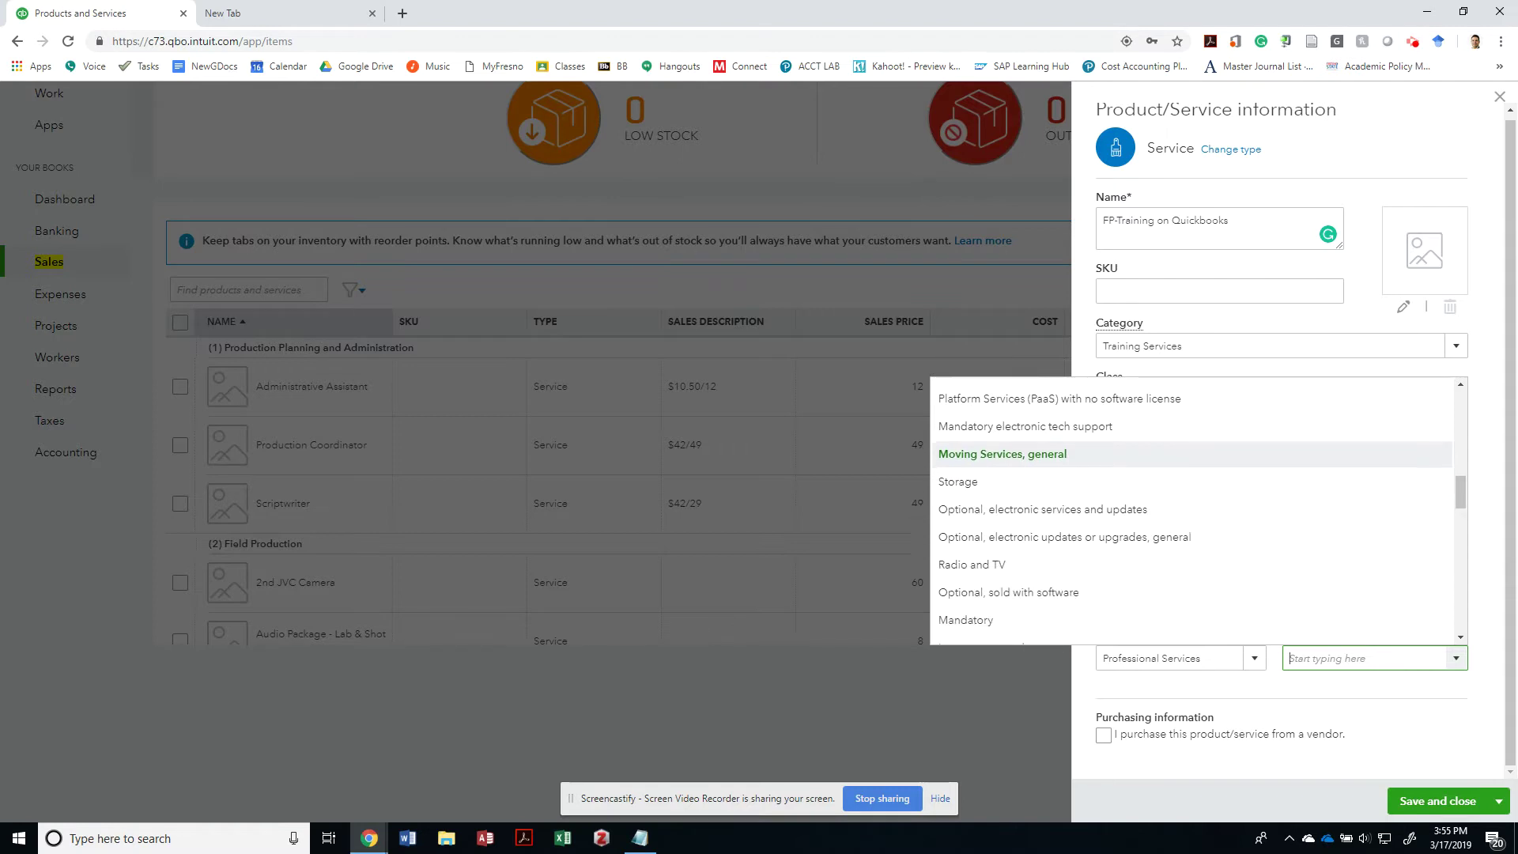
scroll(1192, 554, down, 4)
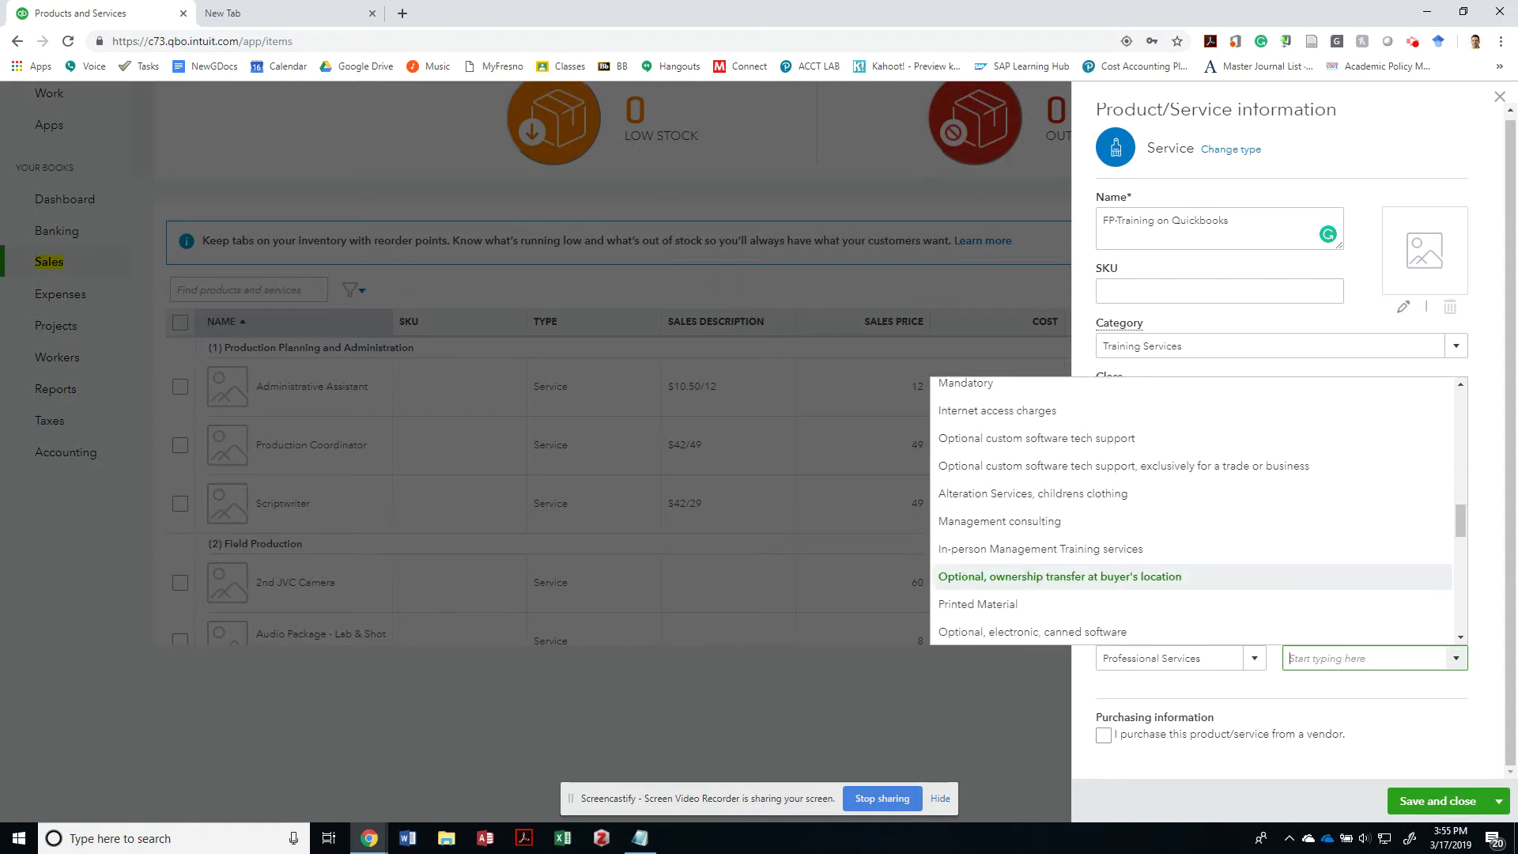
scroll(1192, 554, down, 1)
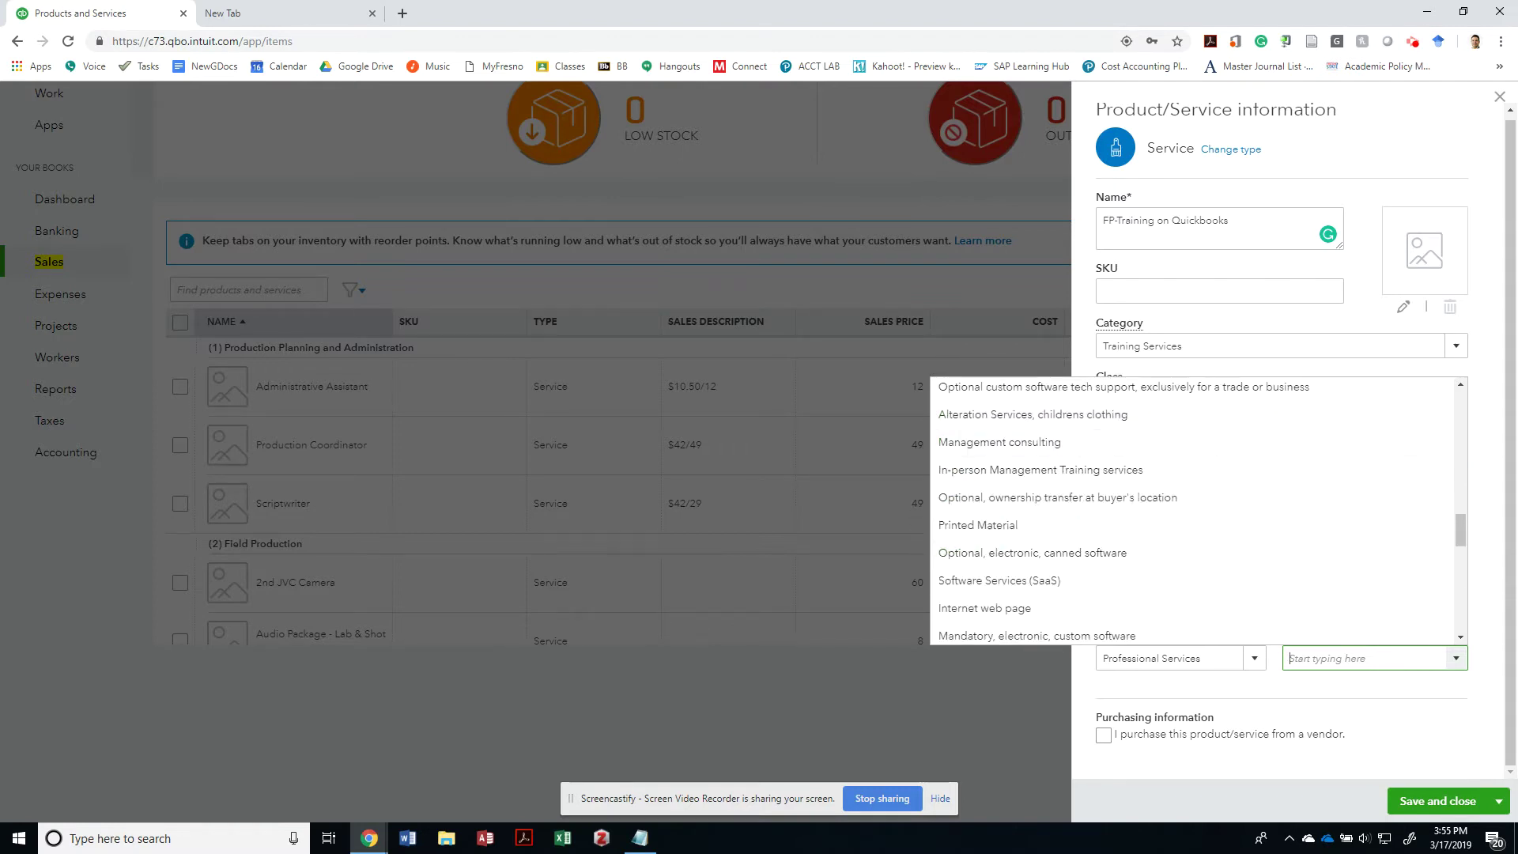
scroll(1192, 553, down, 2)
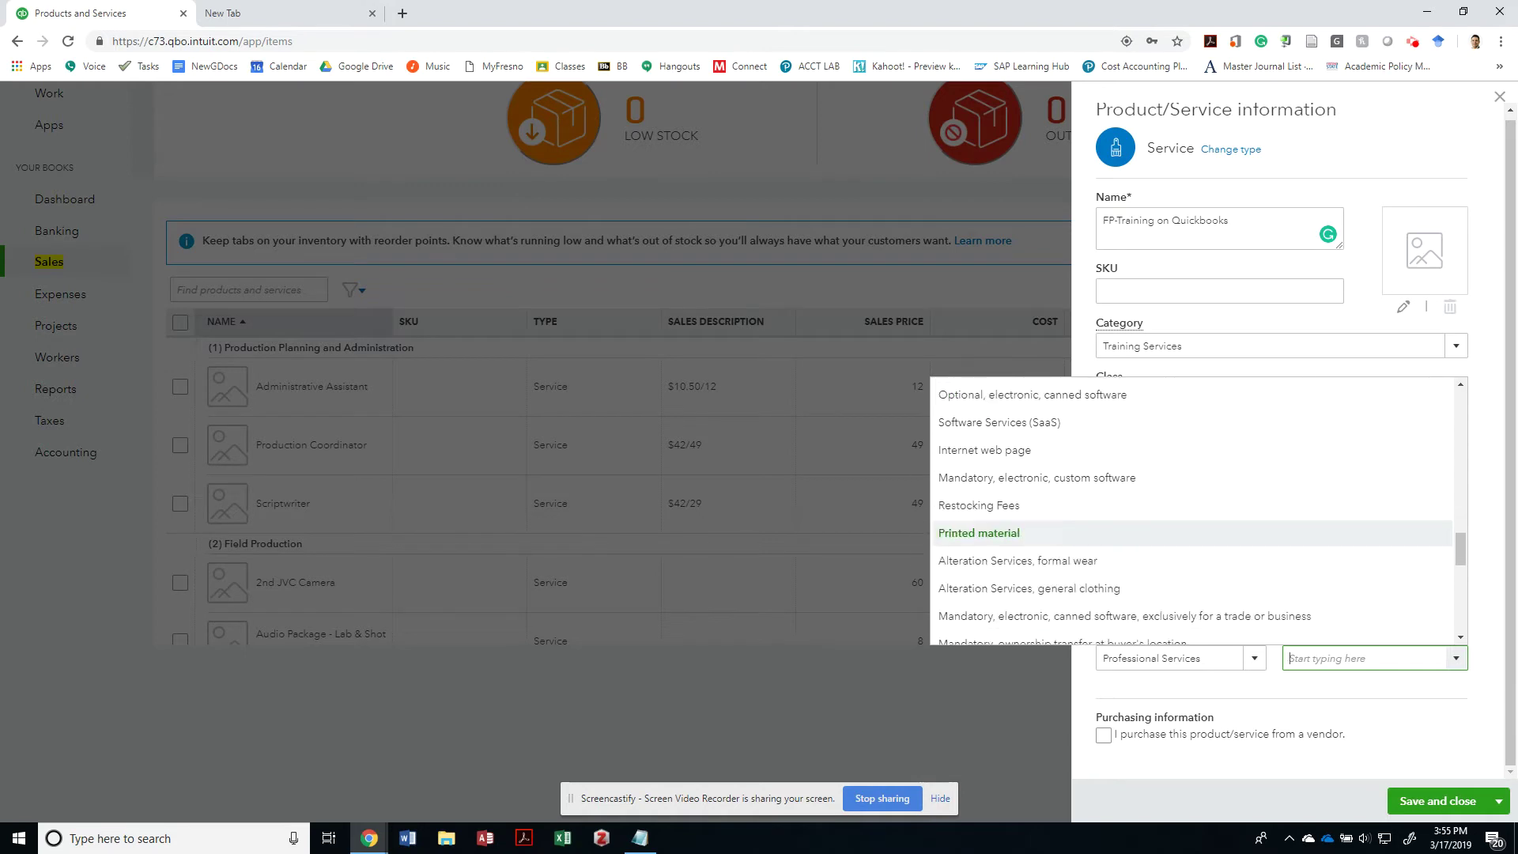
scroll(1193, 554, down, 5)
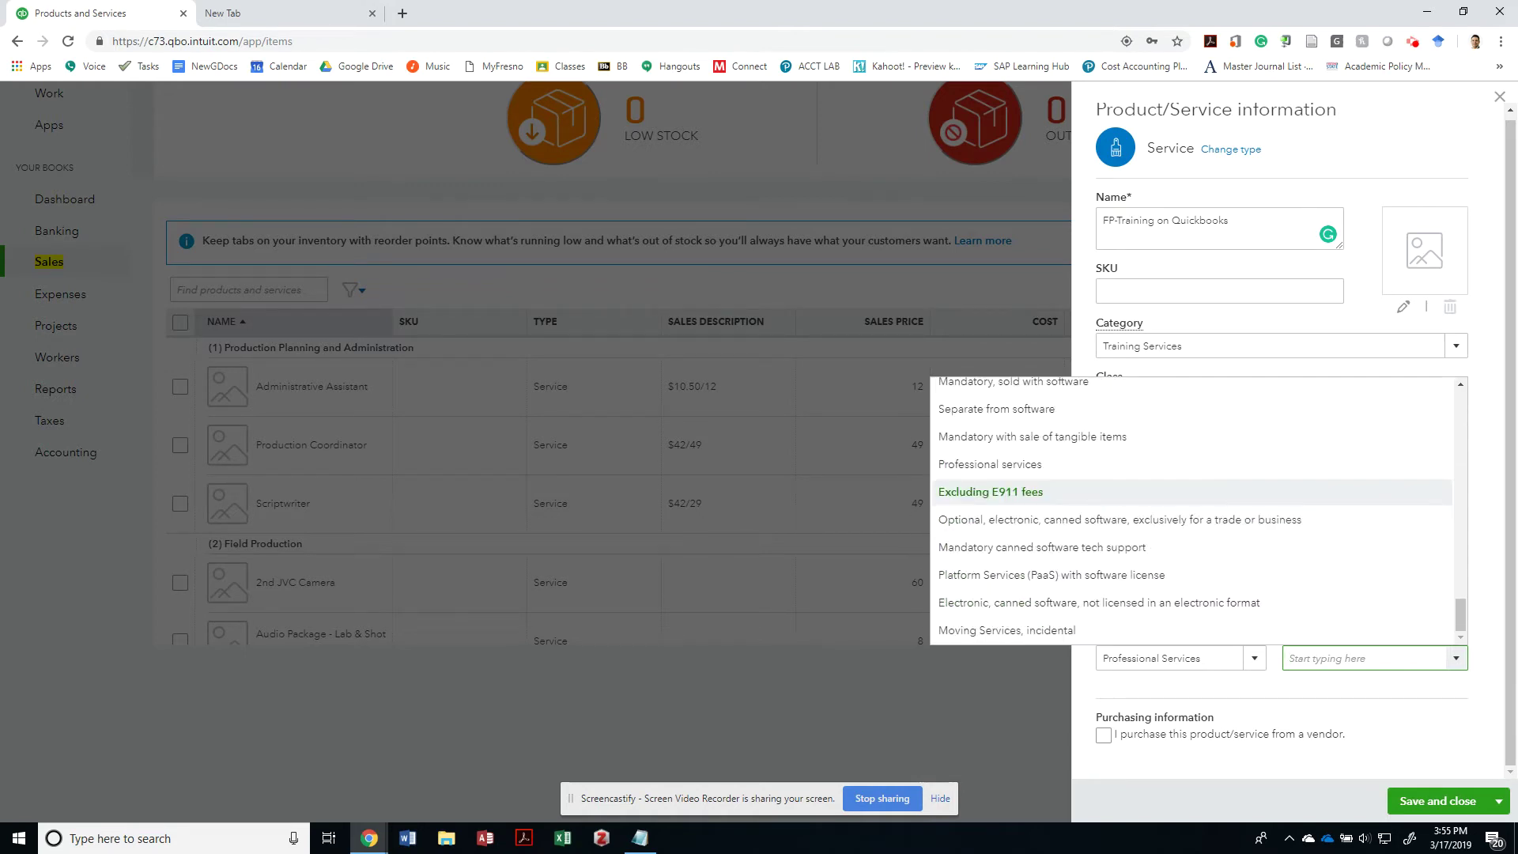
- Specify Continuing educational services as what the training service sells
scroll(1192, 466, up, 3)
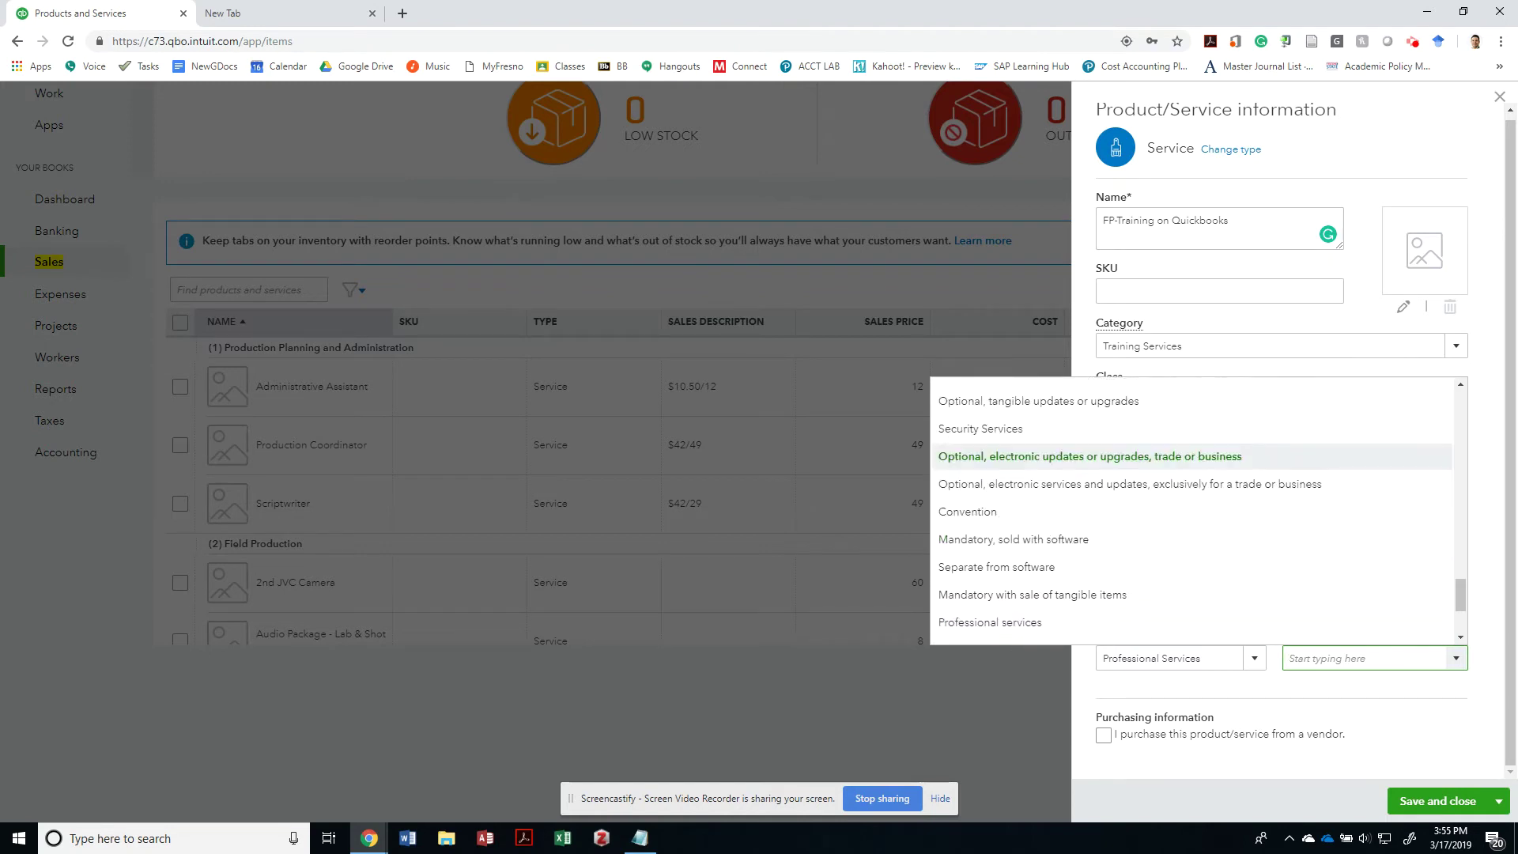
scroll(1192, 456, up, 3)
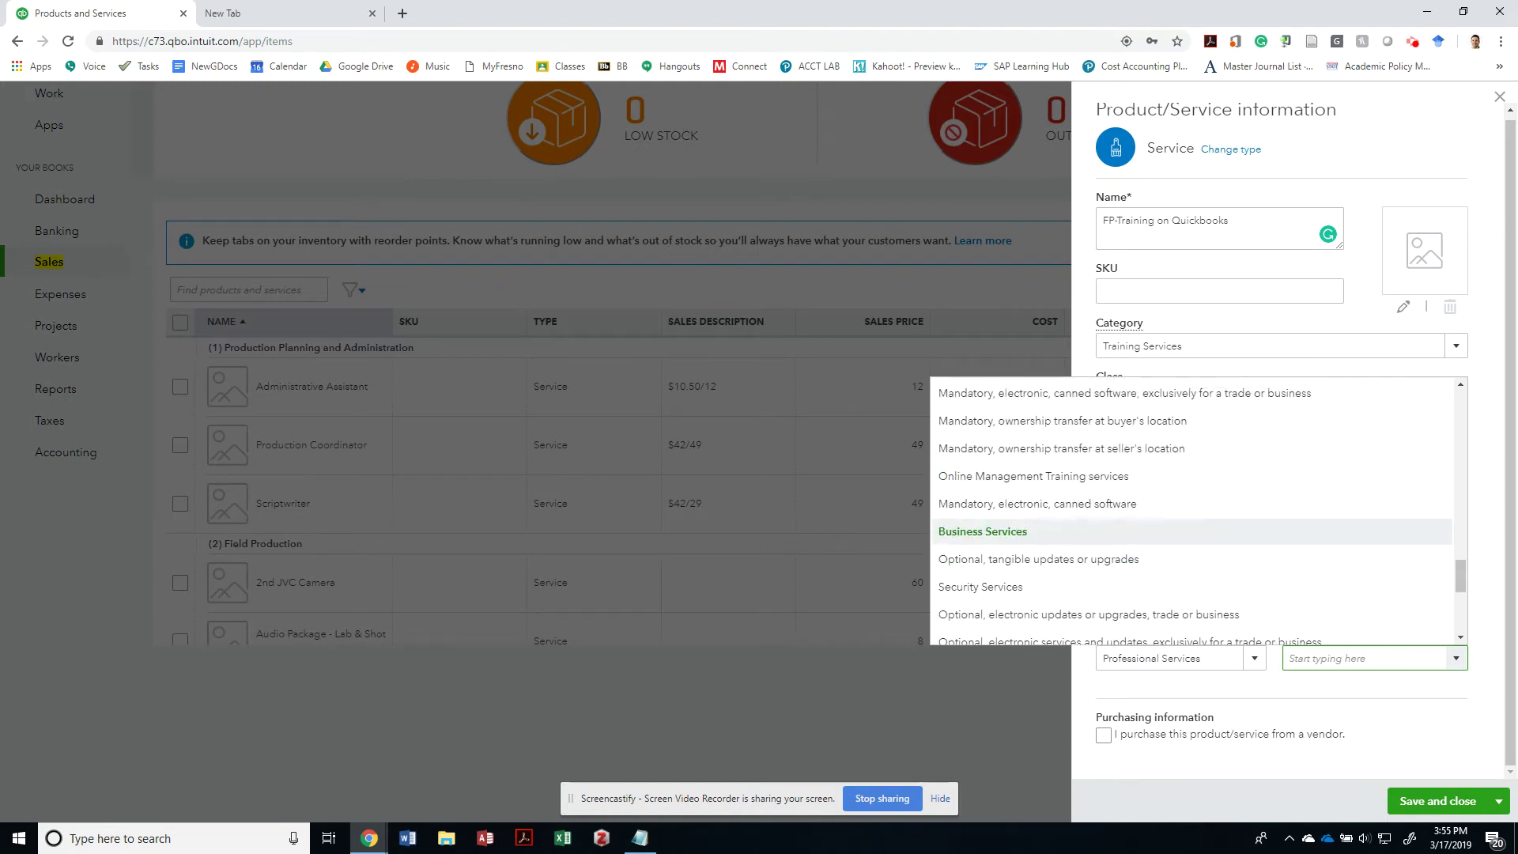
scroll(1192, 554, up, 4)
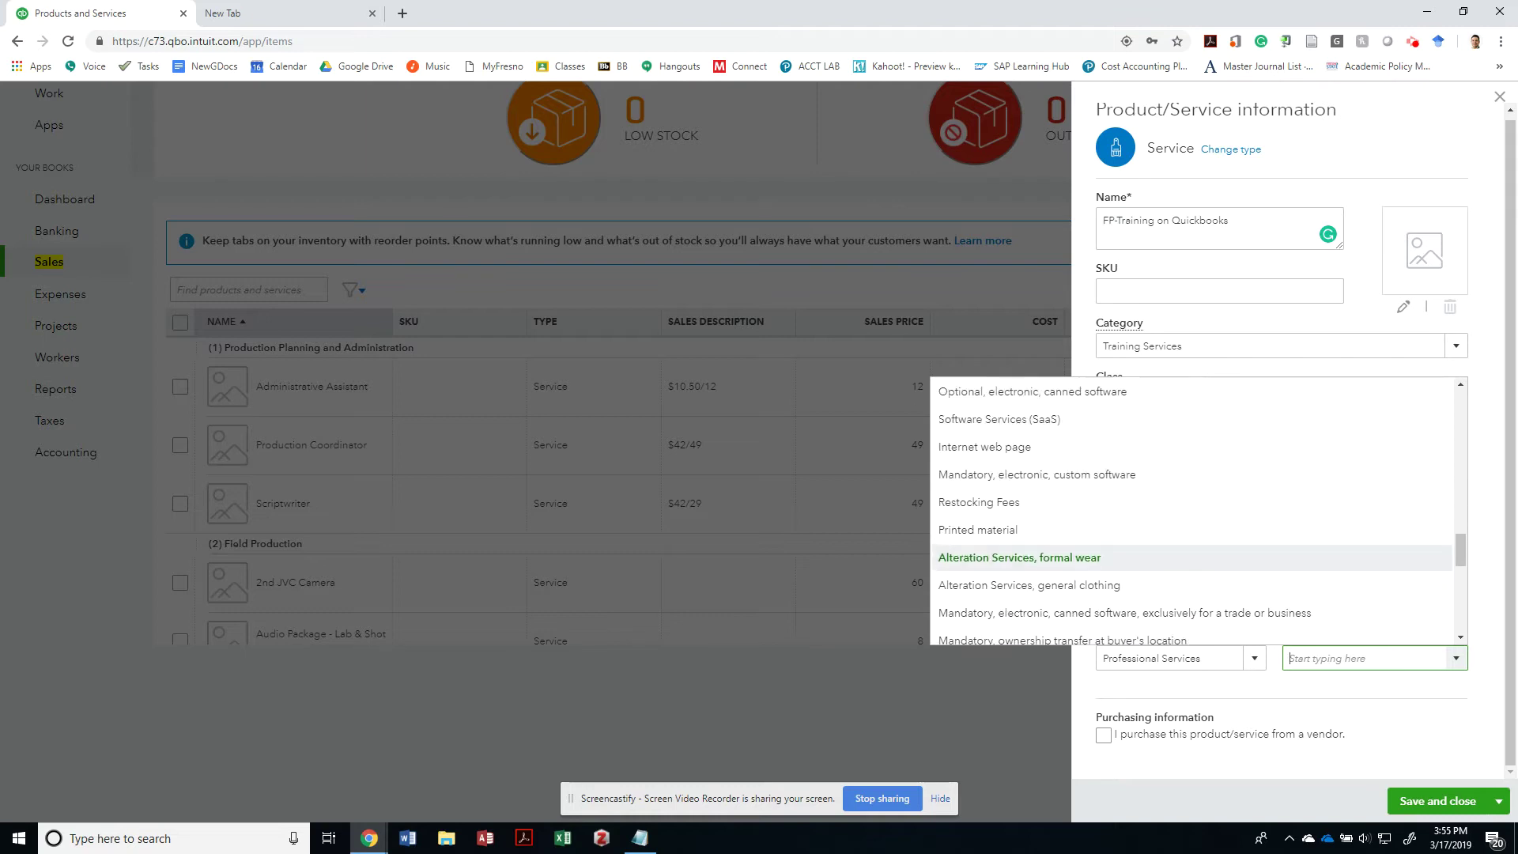
scroll(1192, 522, up, 3)
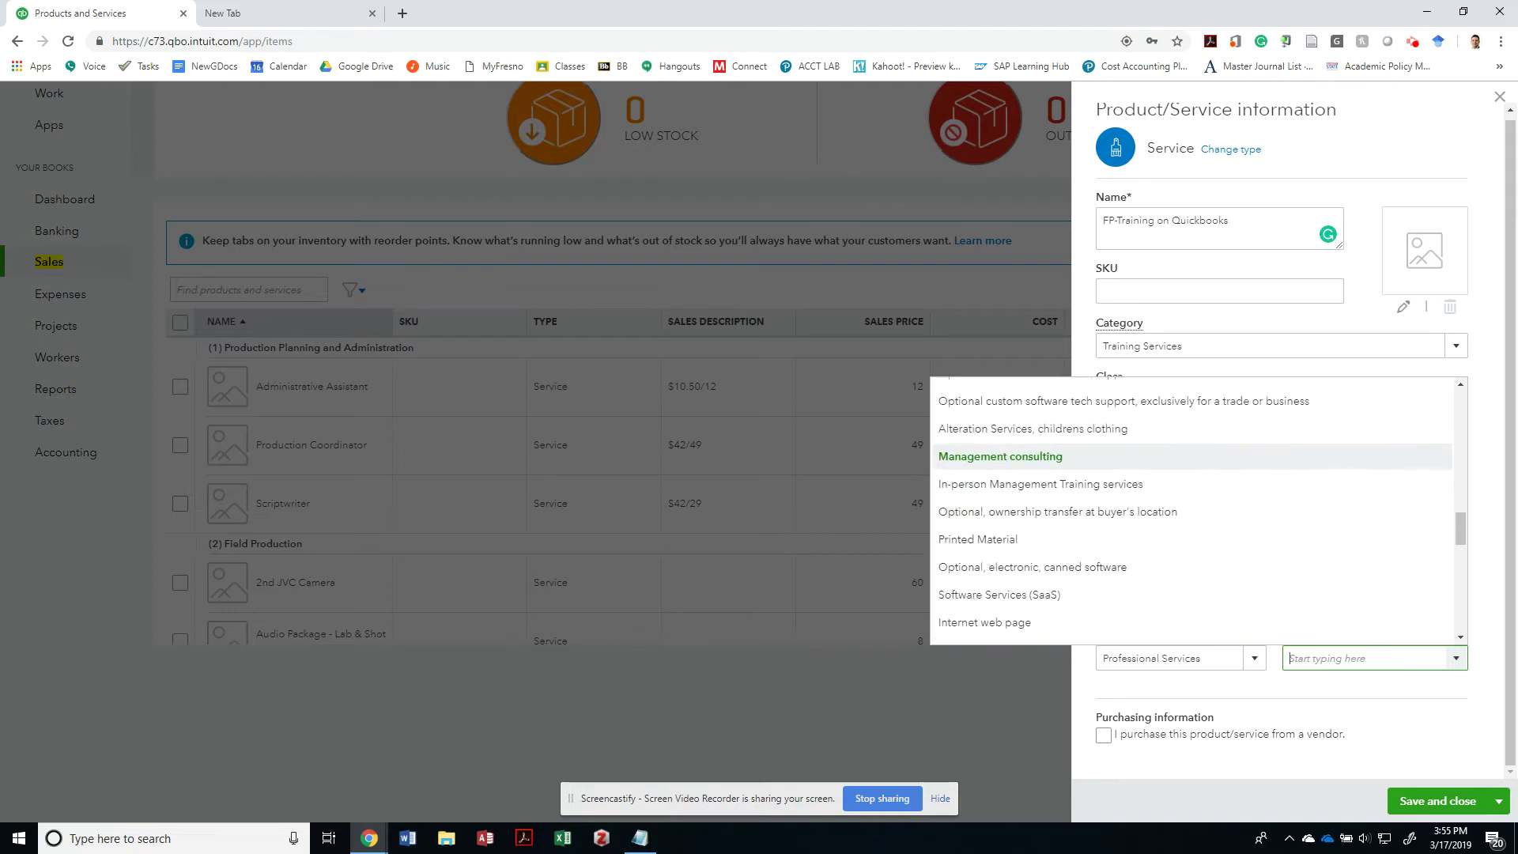
scroll(1192, 466, up, 2)
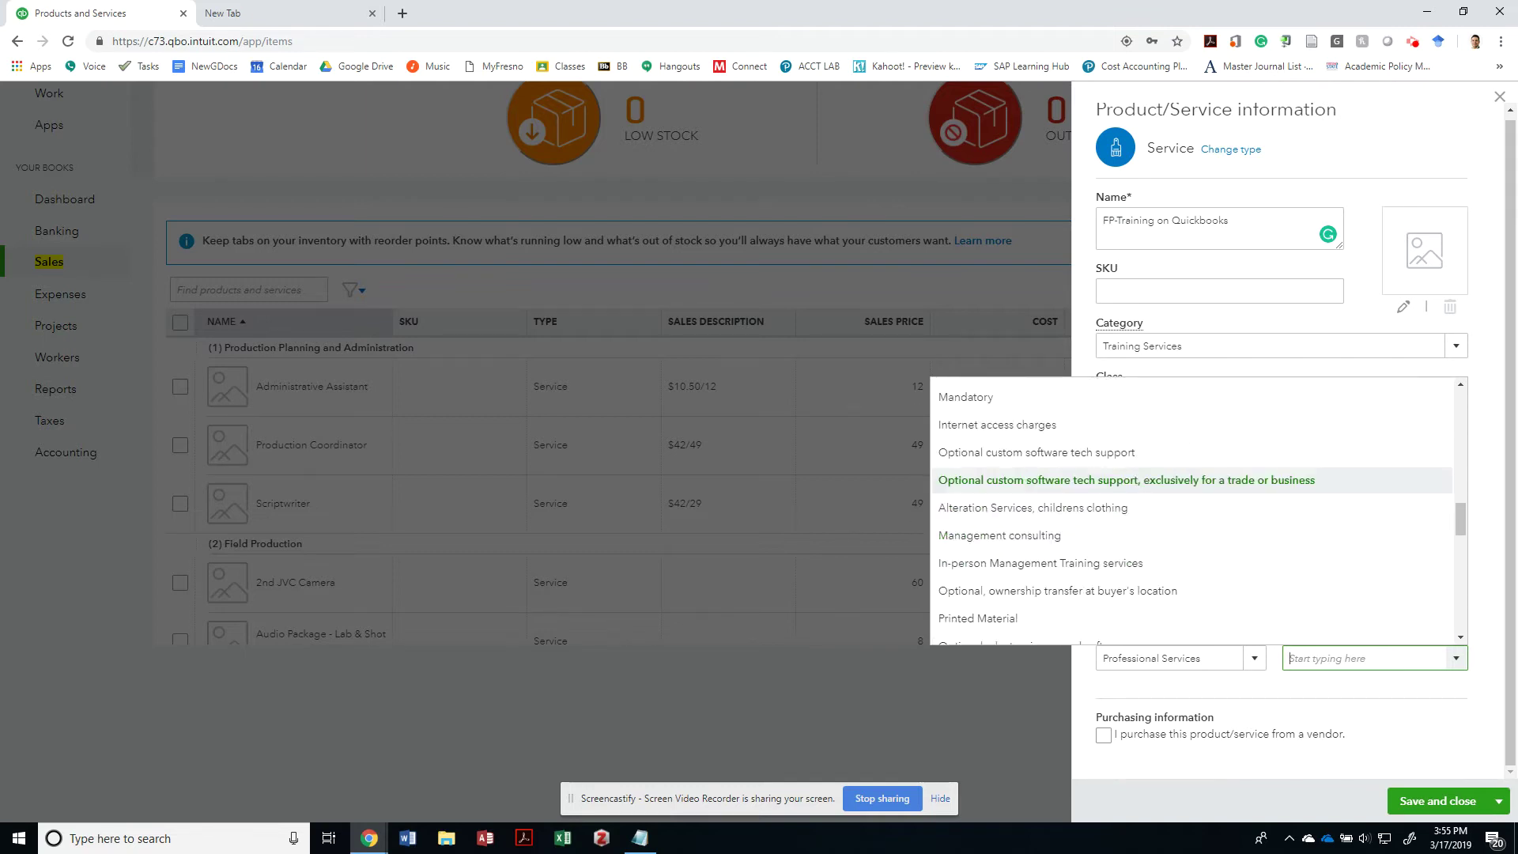
scroll(1192, 479, up, 4)
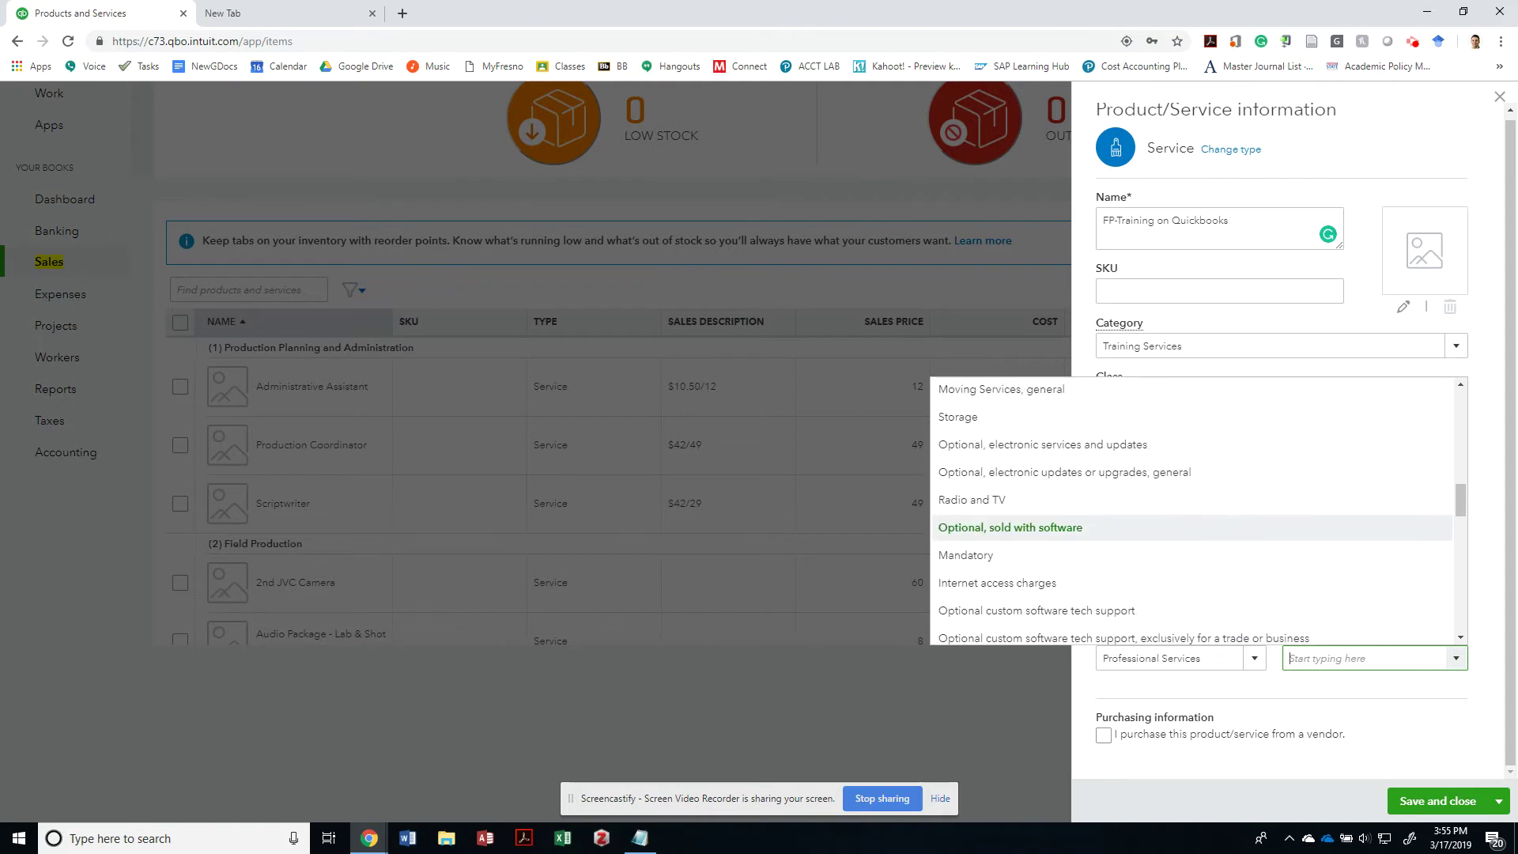
scroll(1193, 484, up, 5)
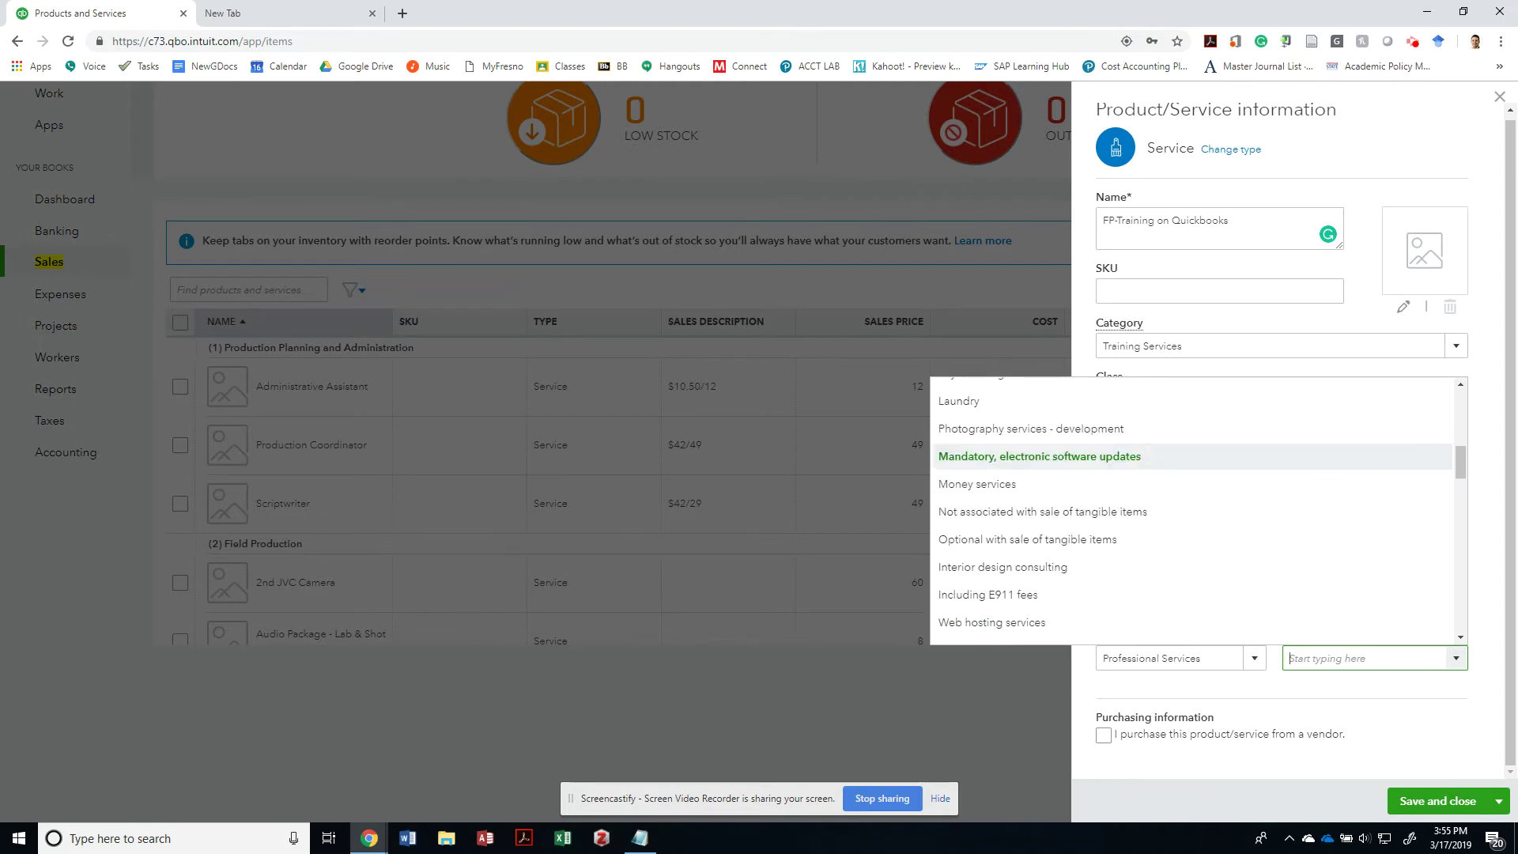
scroll(1192, 505, up, 2)
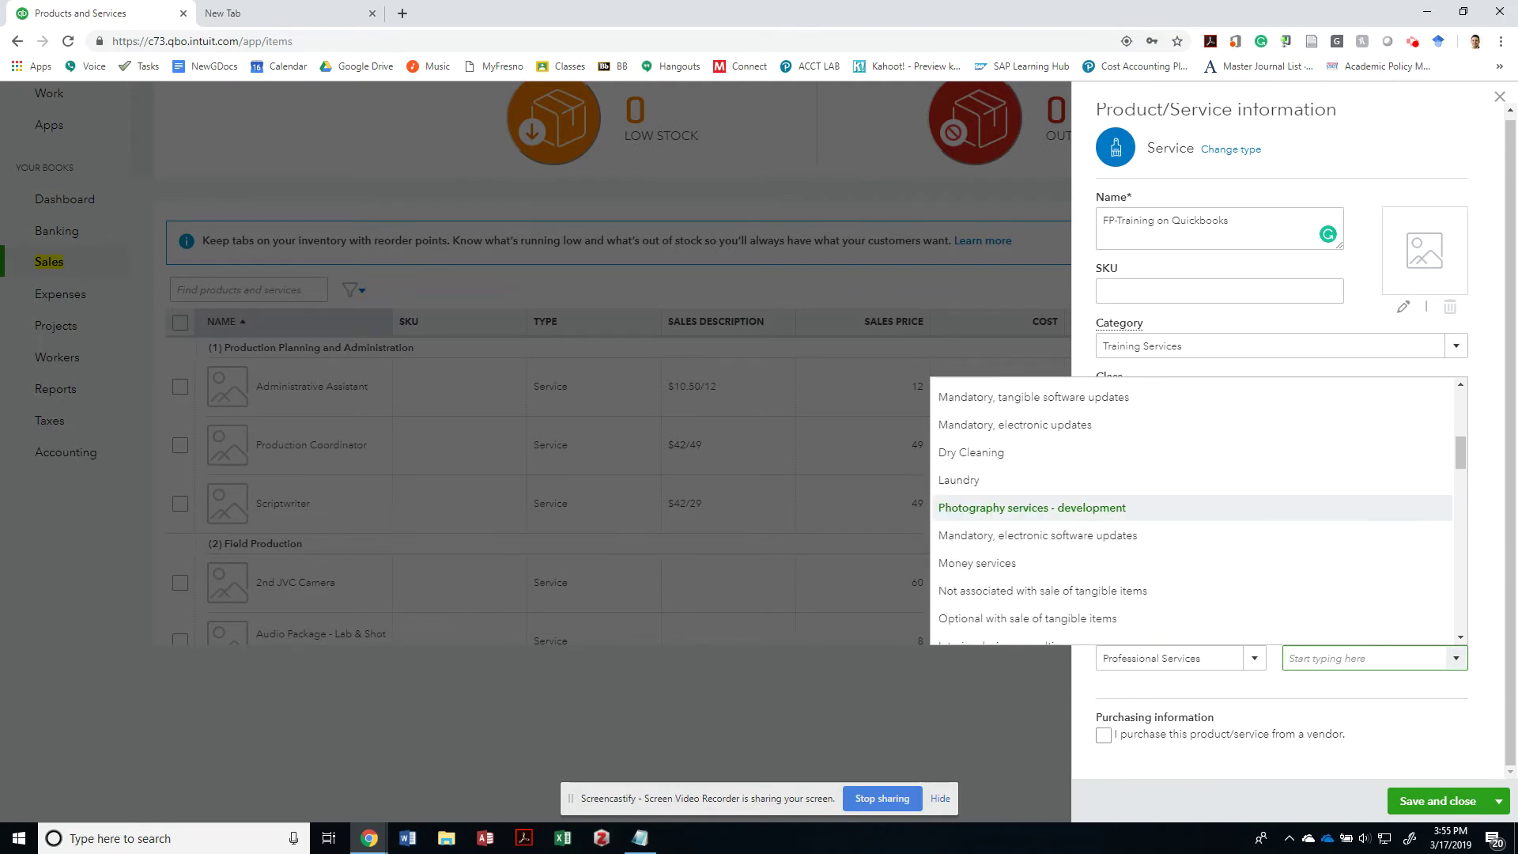
scroll(1193, 506, up, 3)
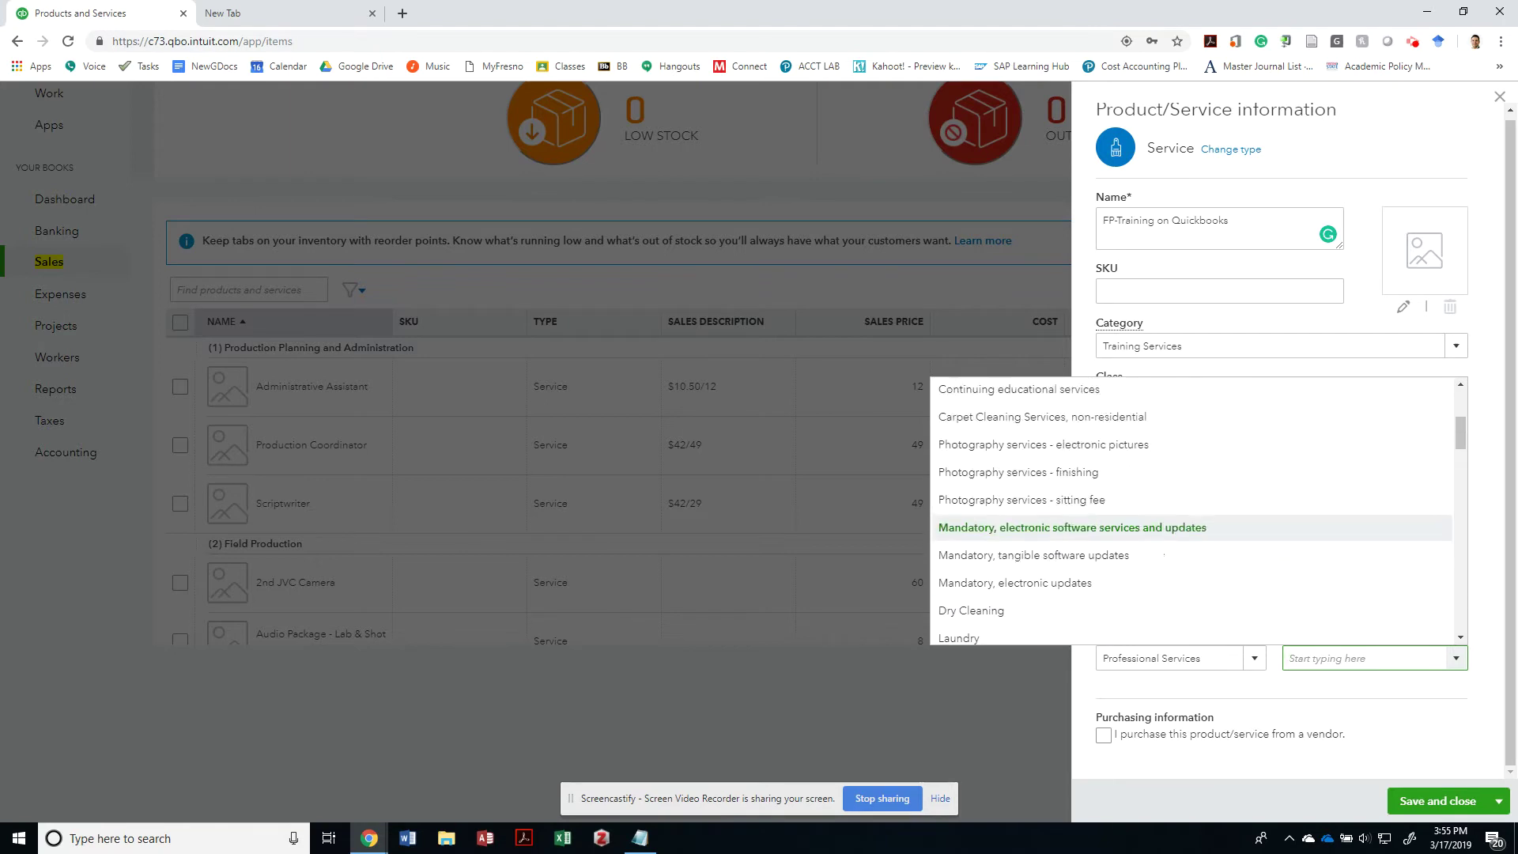
scroll(1192, 555, up, 1)
scroll(1191, 497, up, 1)
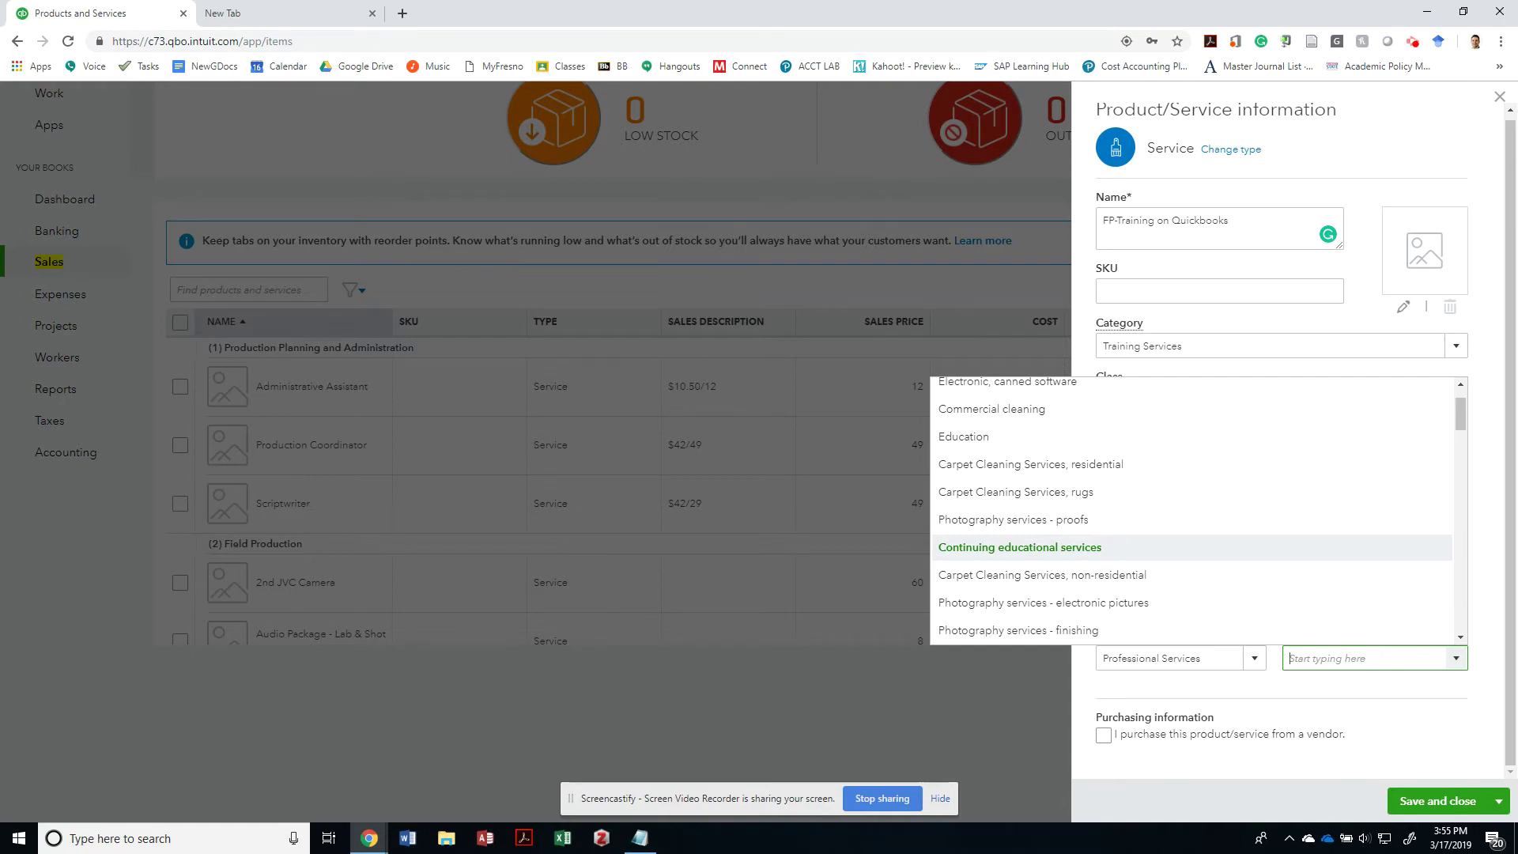
key(Return)
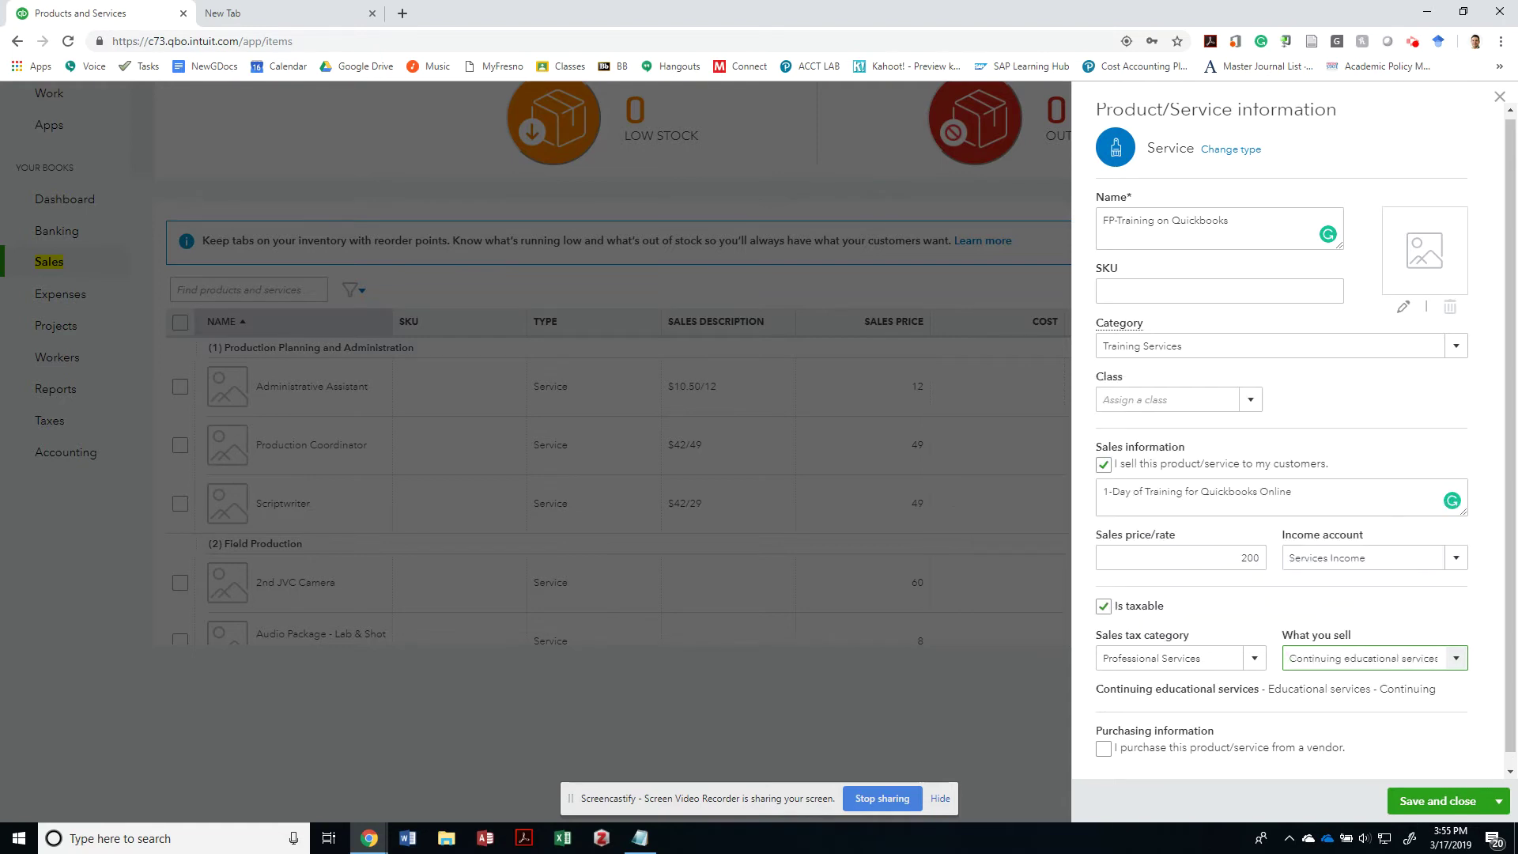
- Keep the training item's type as Service, save it and start a new service record
scroll(1288, 441, down, 1)
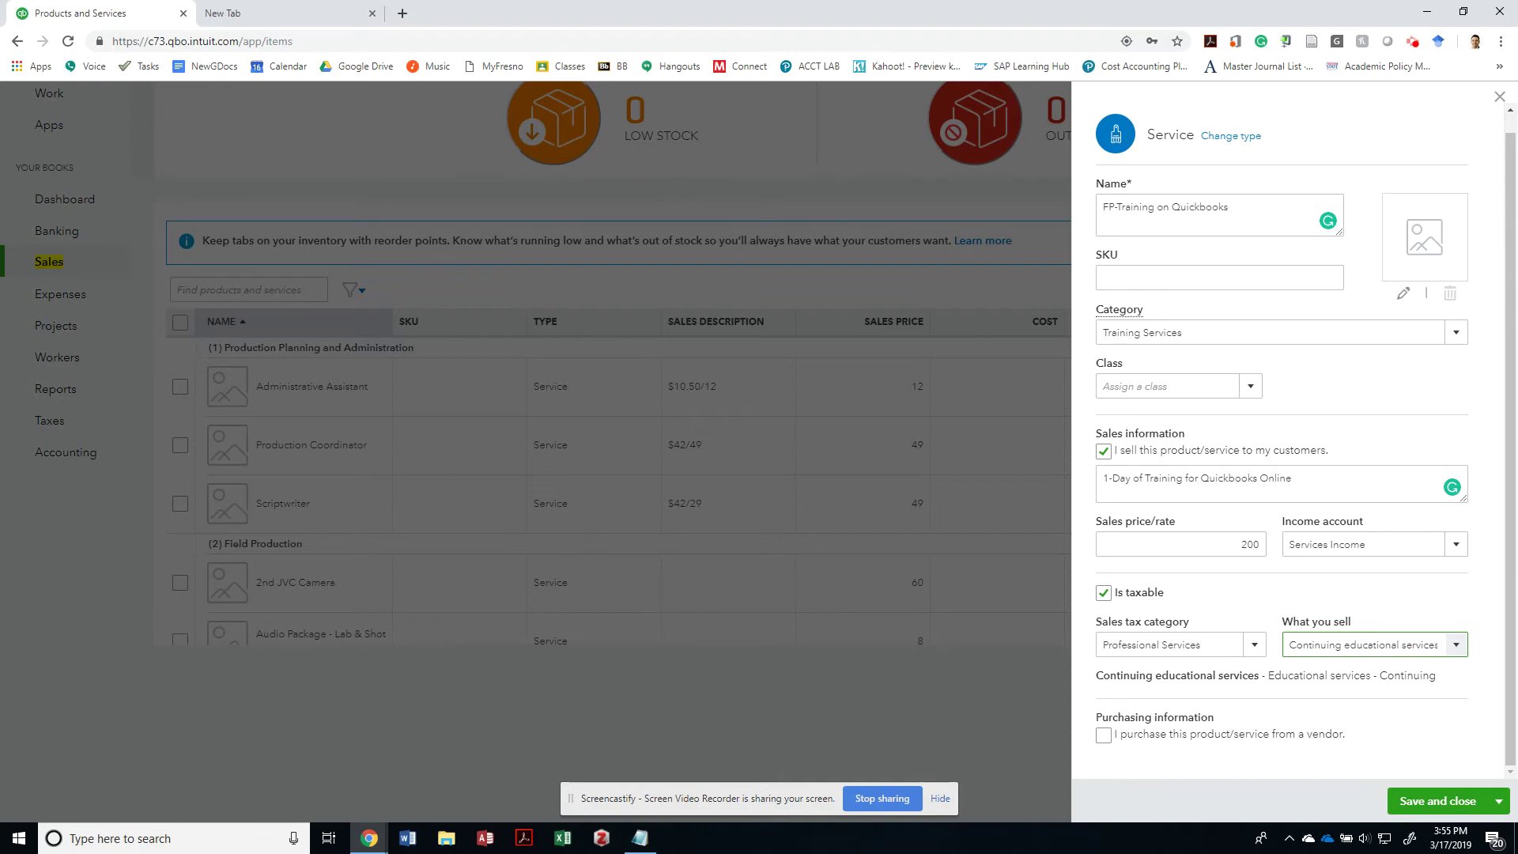
click(1231, 136)
click(1221, 411)
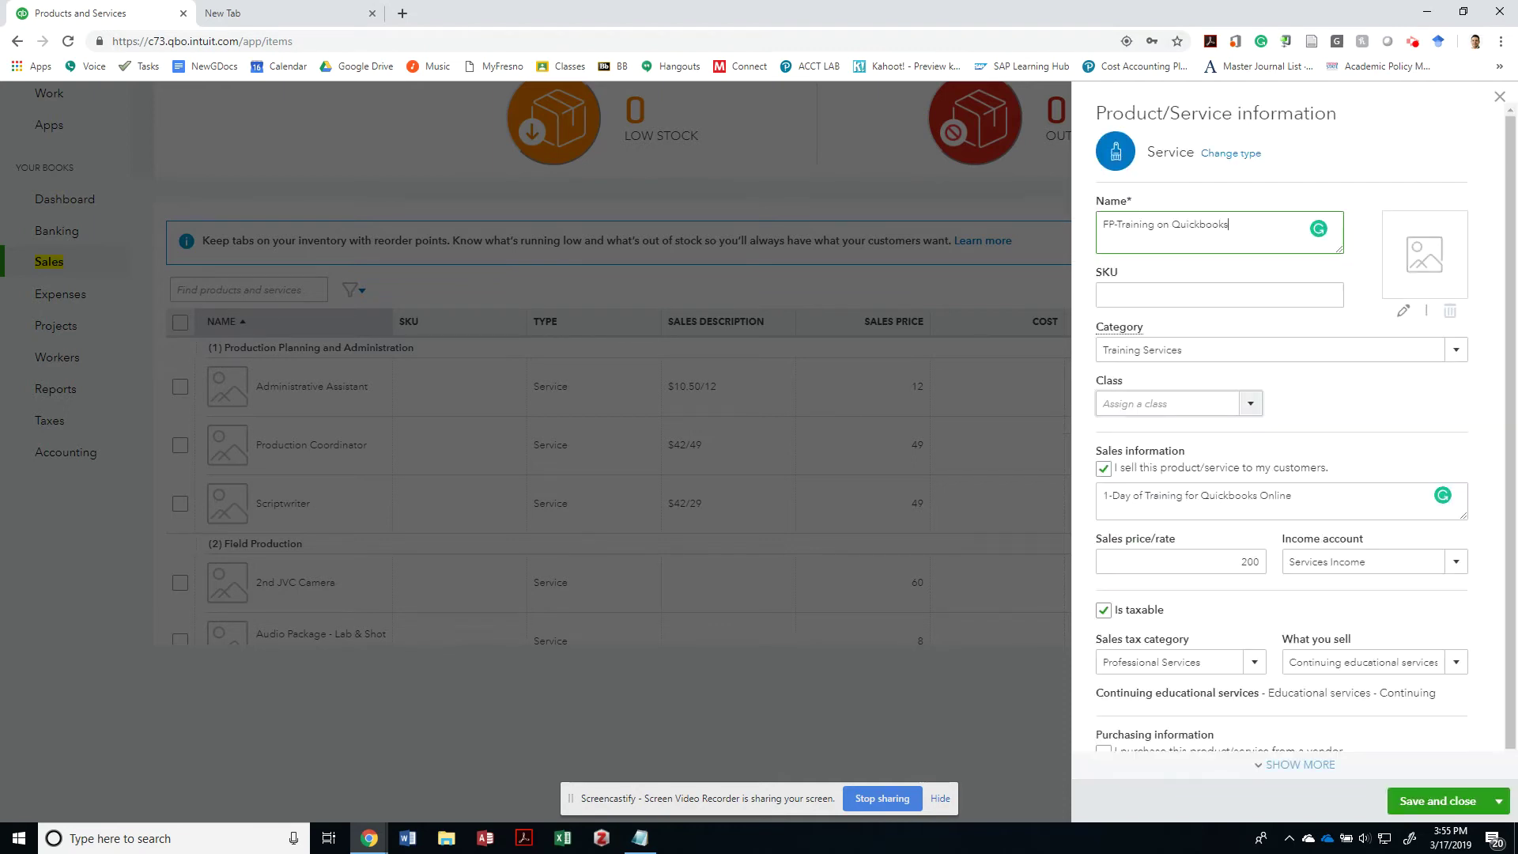
scroll(1280, 441, down, 1)
click(1499, 801)
click(1440, 773)
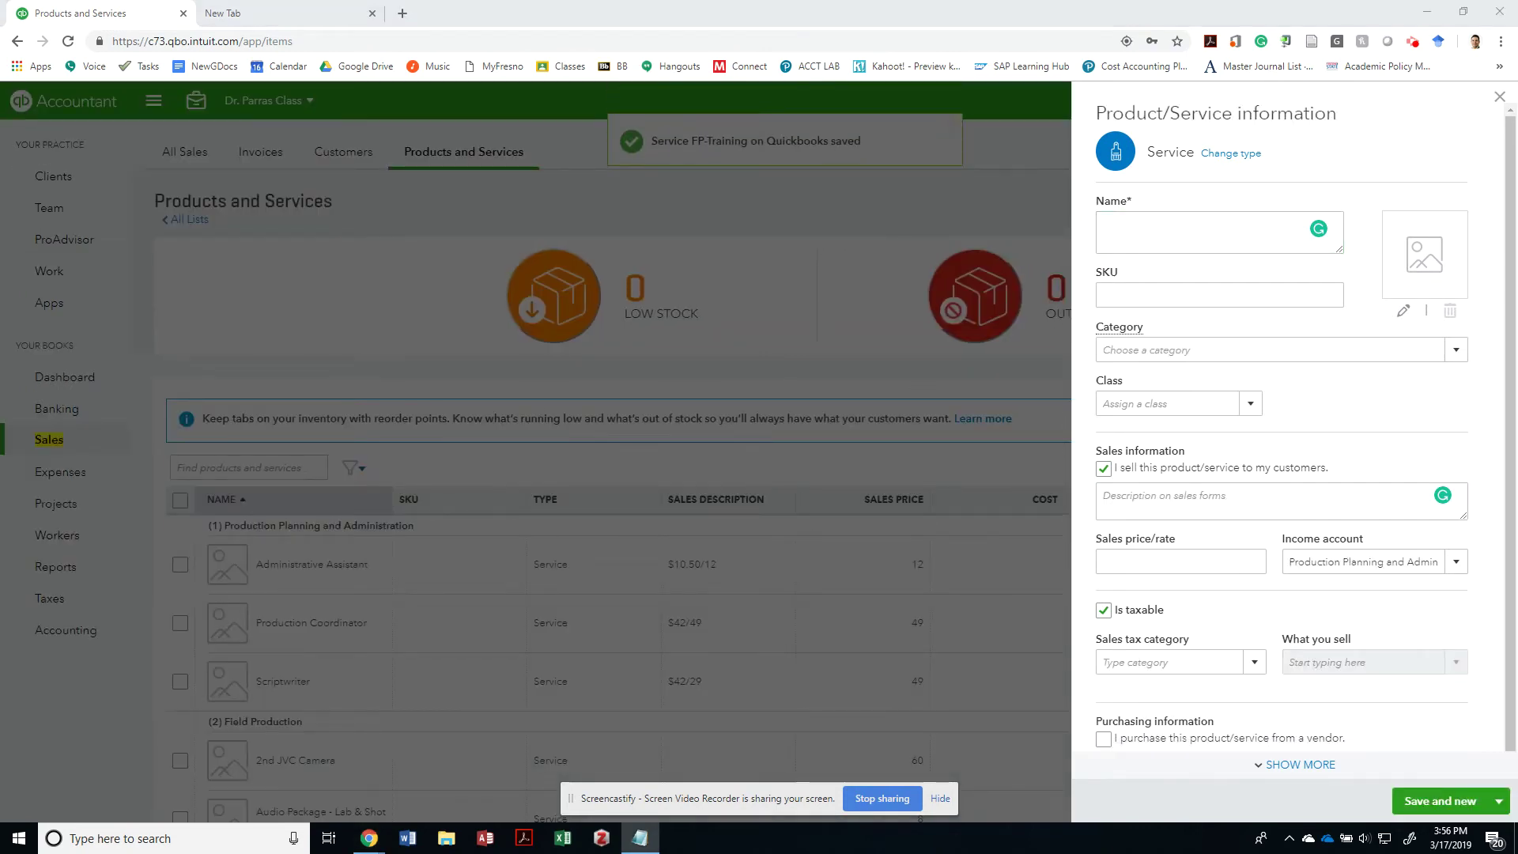
- Name the new service FP-Setup of Quickbooks
click(1123, 225)
text(FP-)
text(Setup Quickbooks for Company)
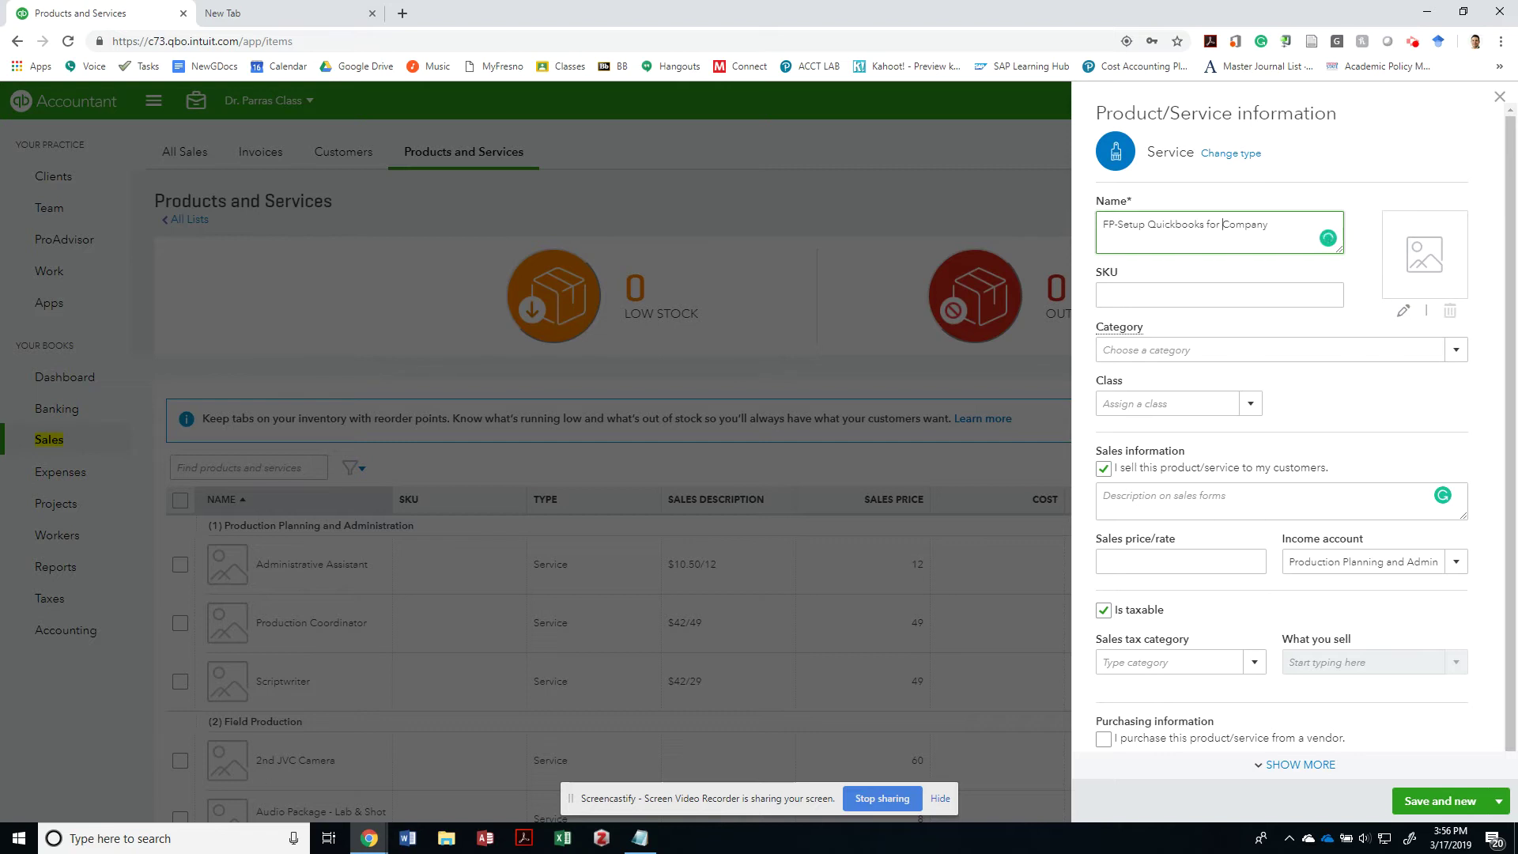
key(ctrl+Left)
key(ctrl+Left)
text(of)
key(ctrl+Right)
key(shift+End)
key(Delete)
key(ctrl+a)
key(Tab)
key(Tab)
key(Tab)
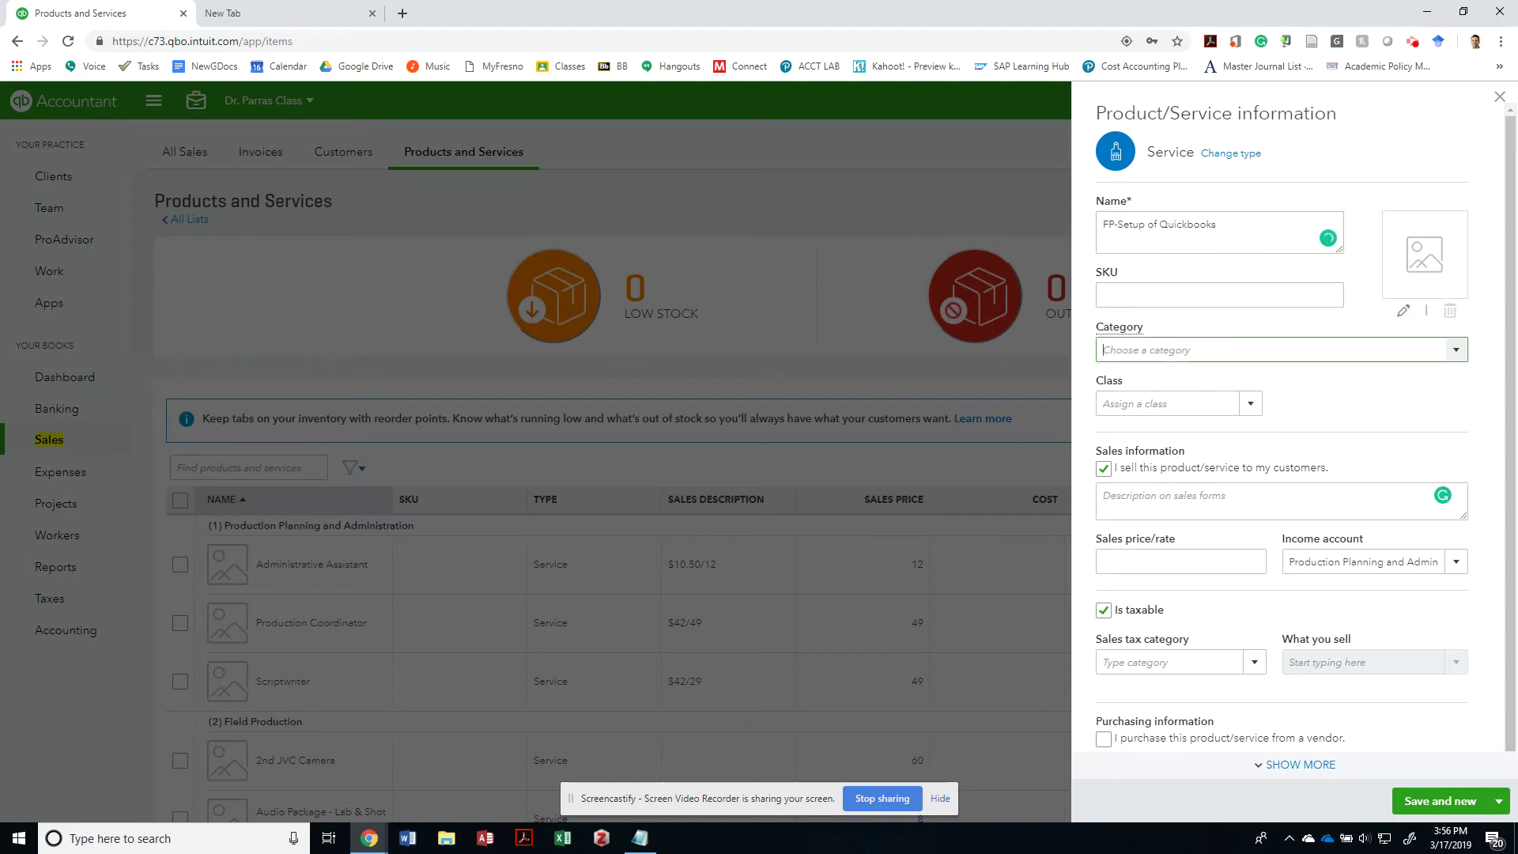
click(1456, 350)
key(Down)
key(Down)
key(Return)
key(Down)
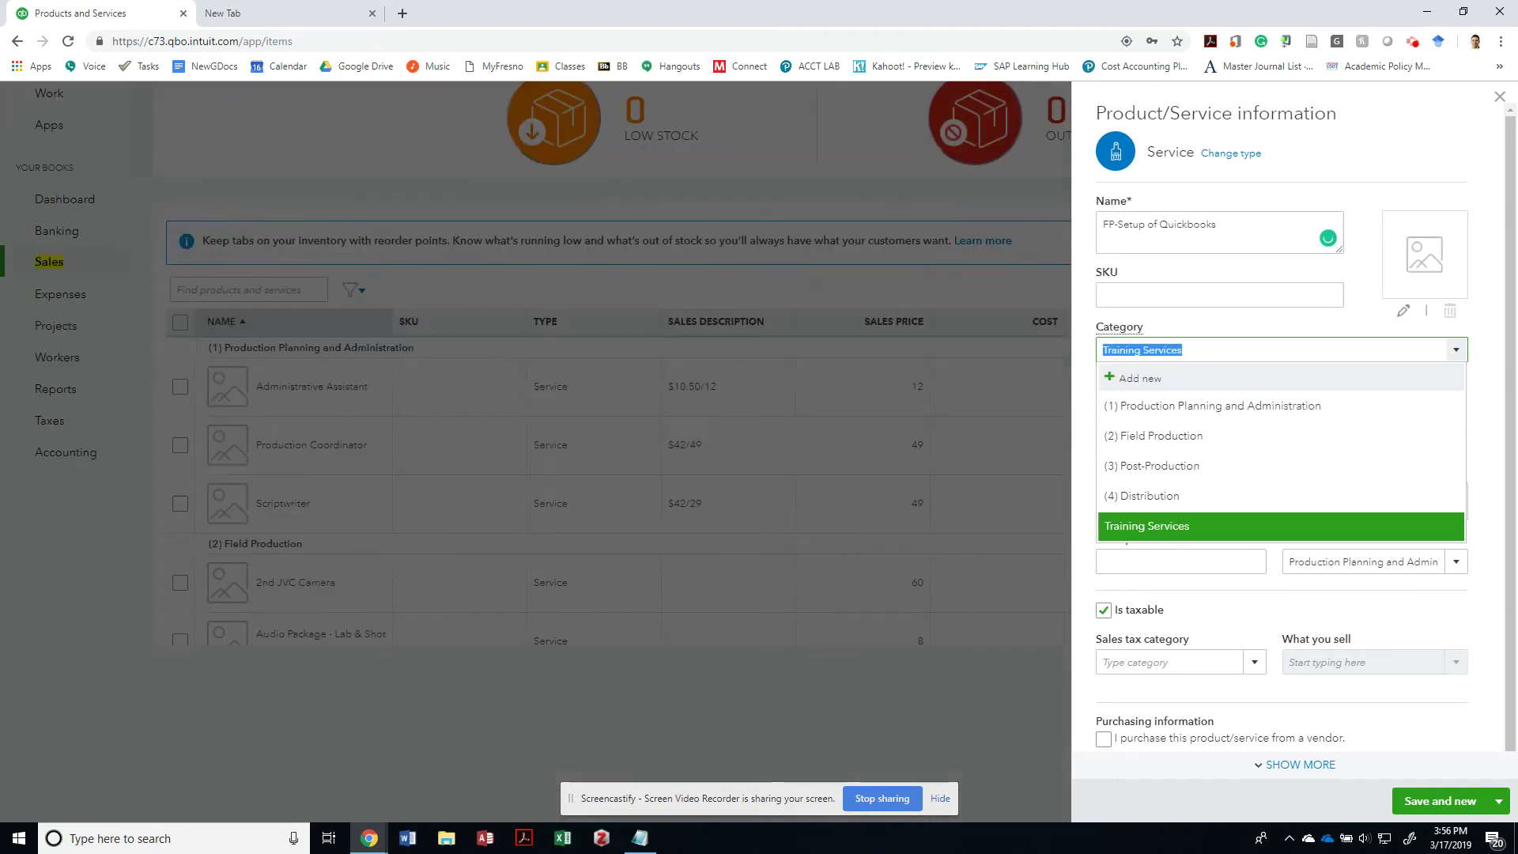
scroll(536, 450, up, 3)
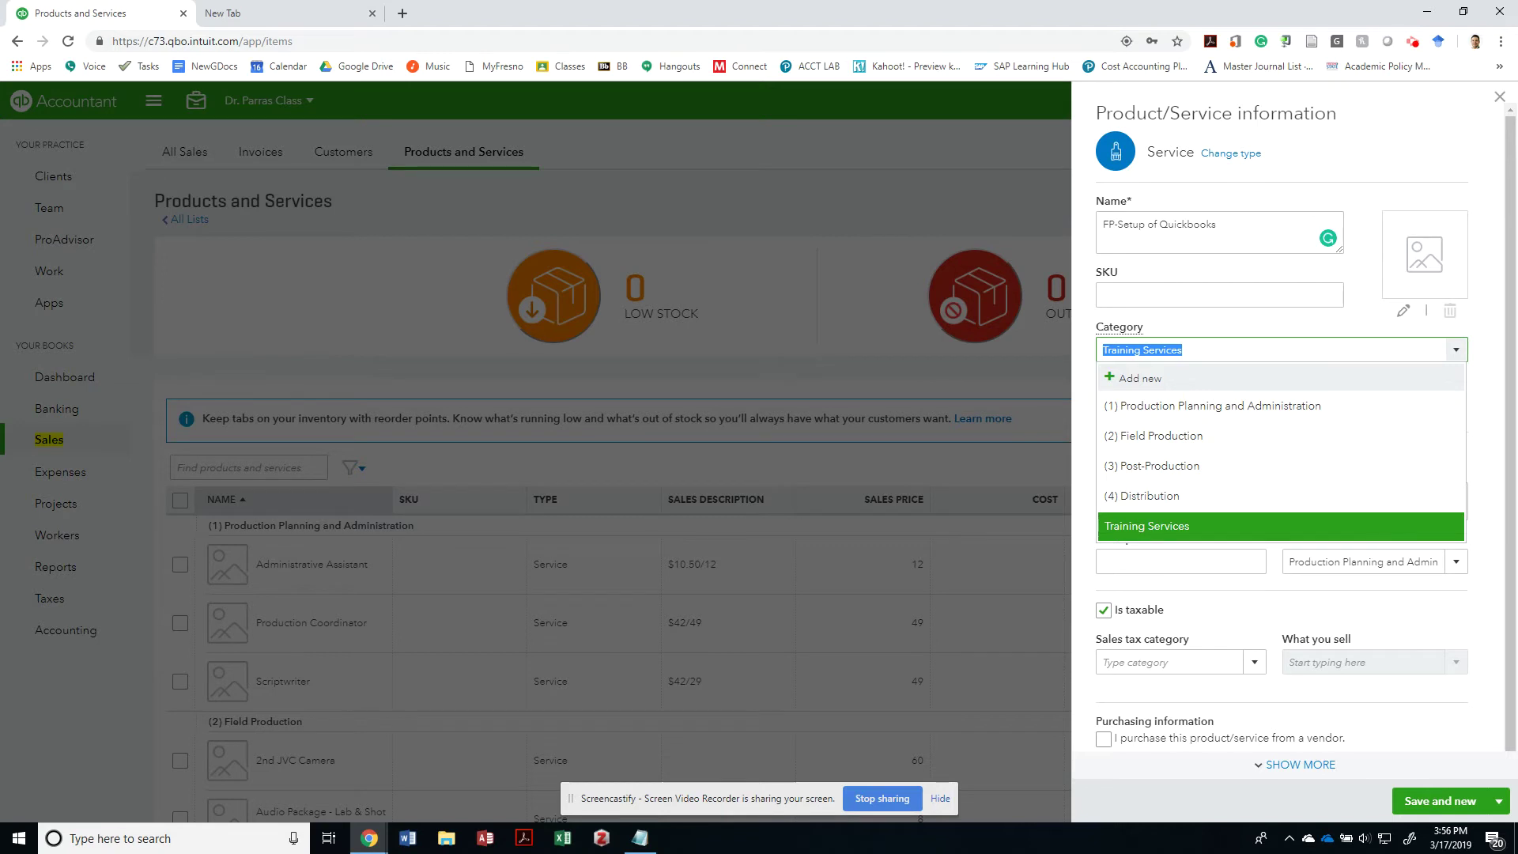
click(1141, 378)
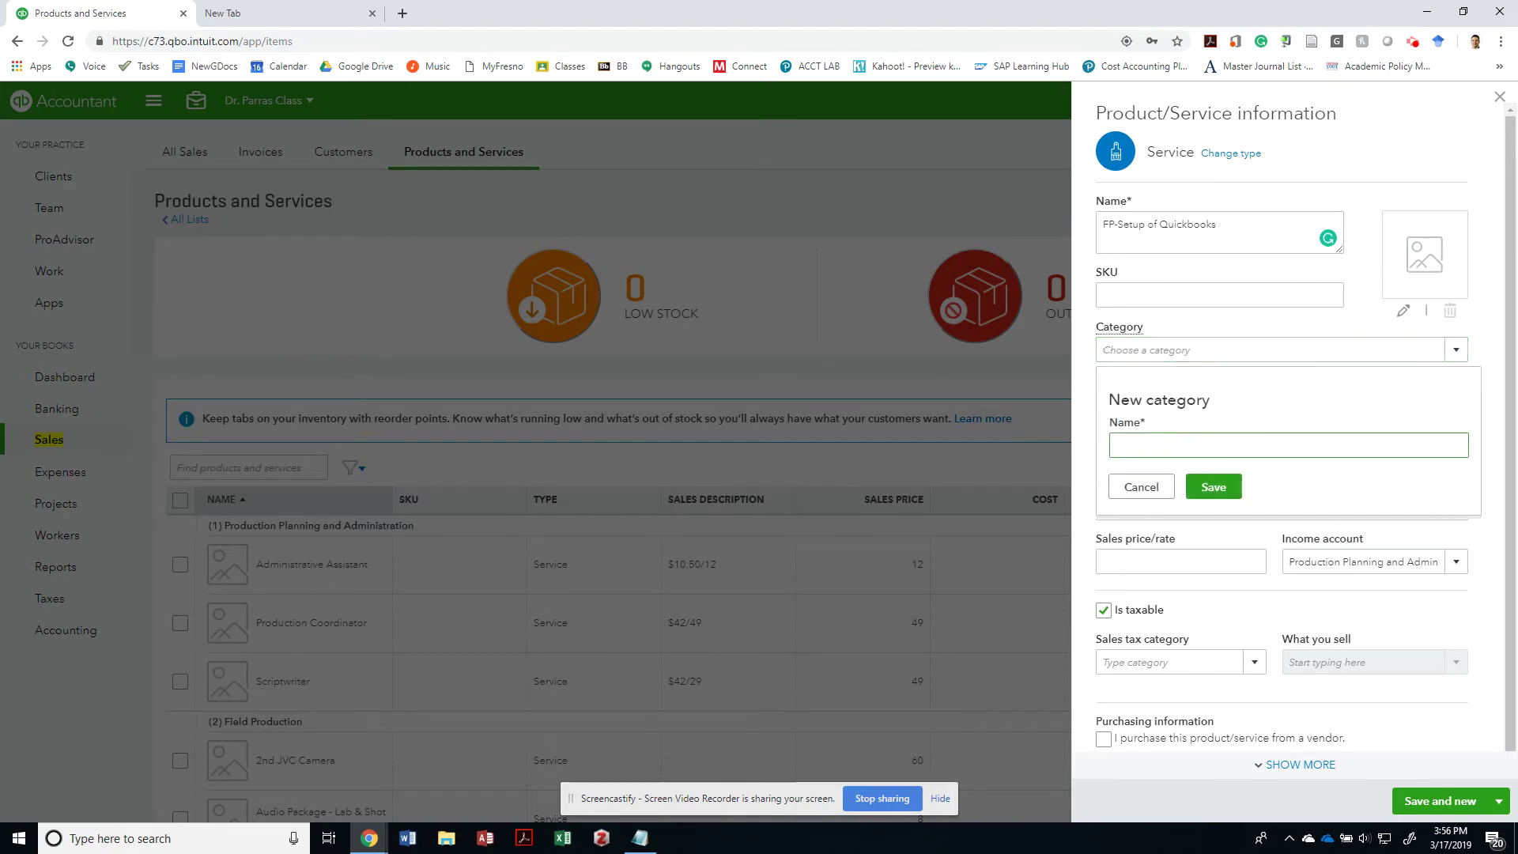
click(1141, 485)
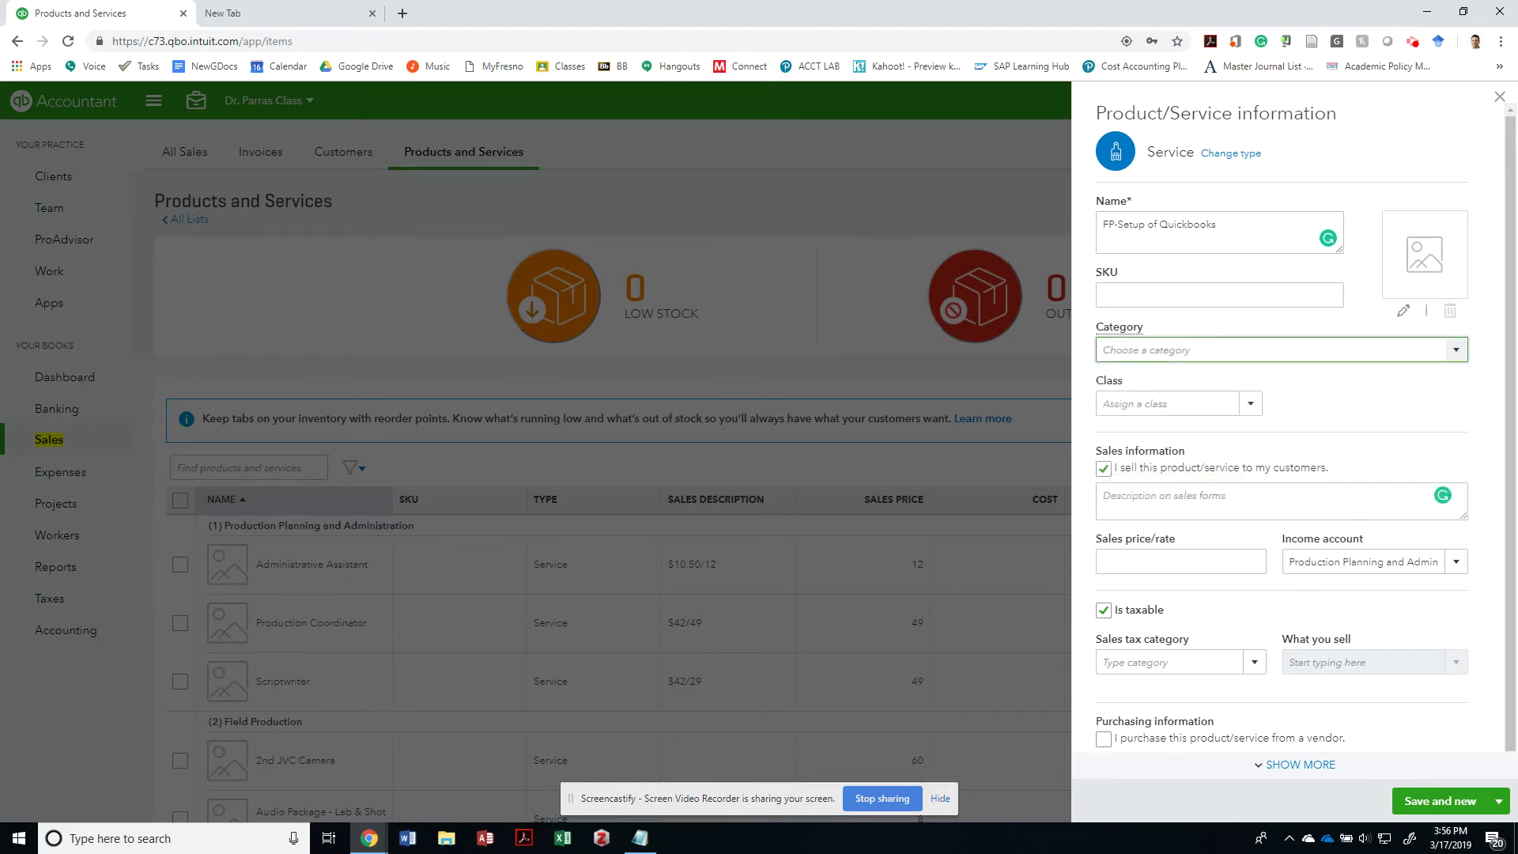
- Create a new category named Direct Services and assign it to the setup service
text(Direct Services)
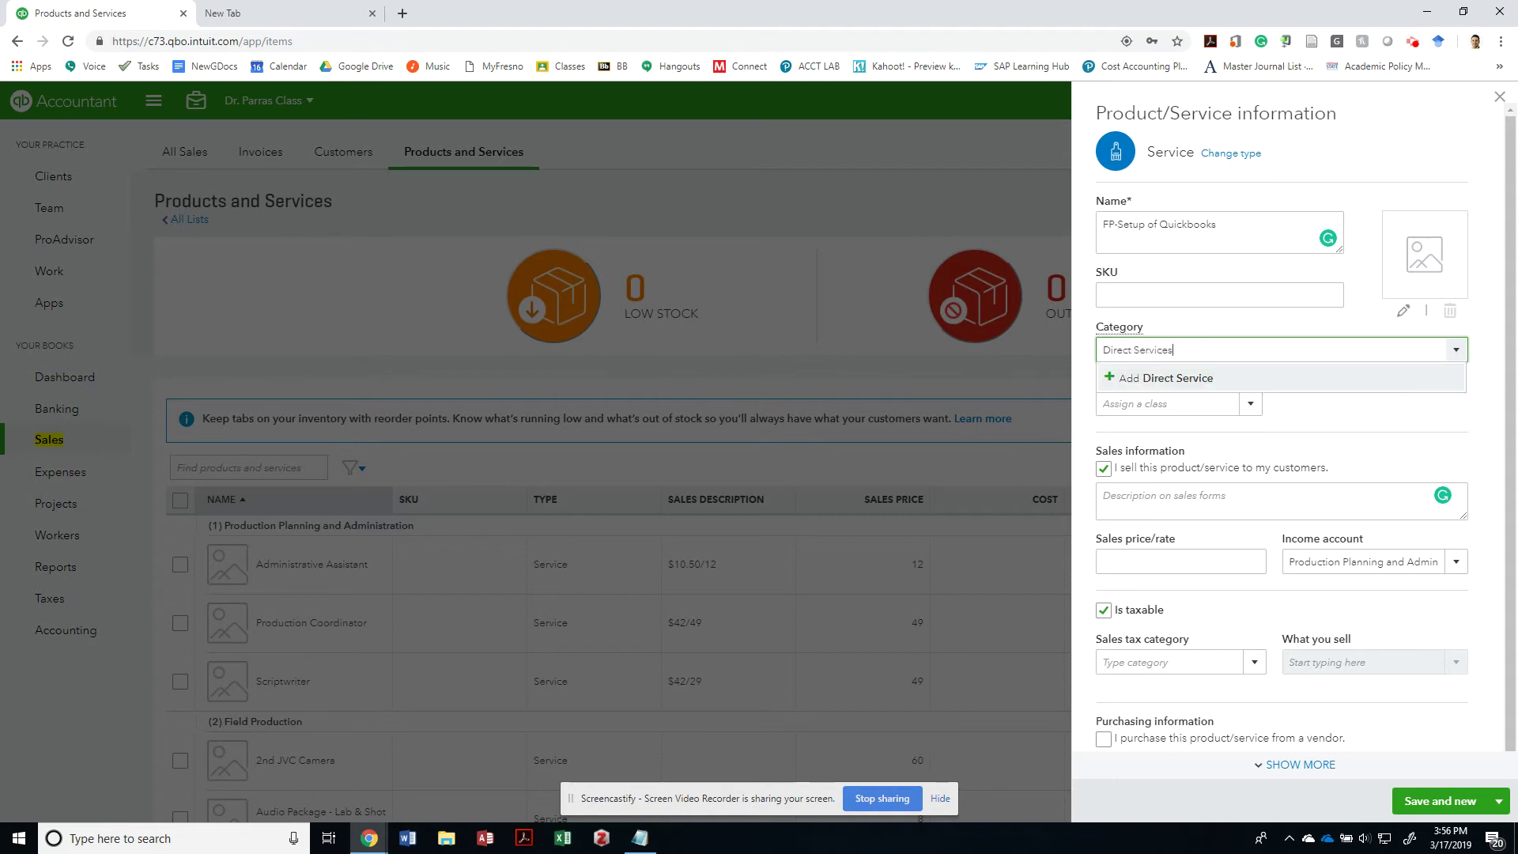
key(Tab)
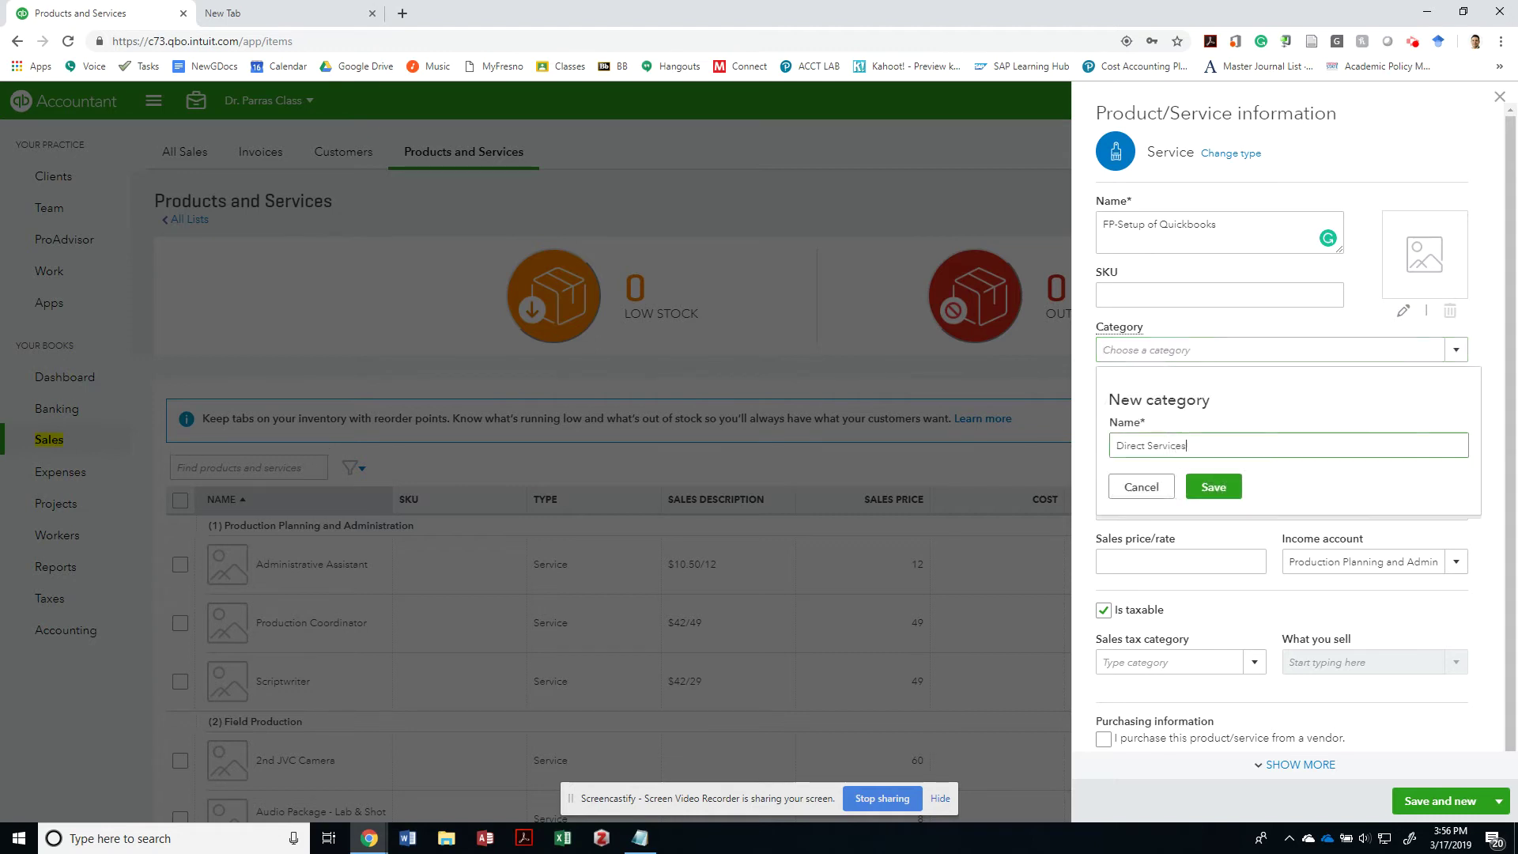
key(Tab)
key(Return)
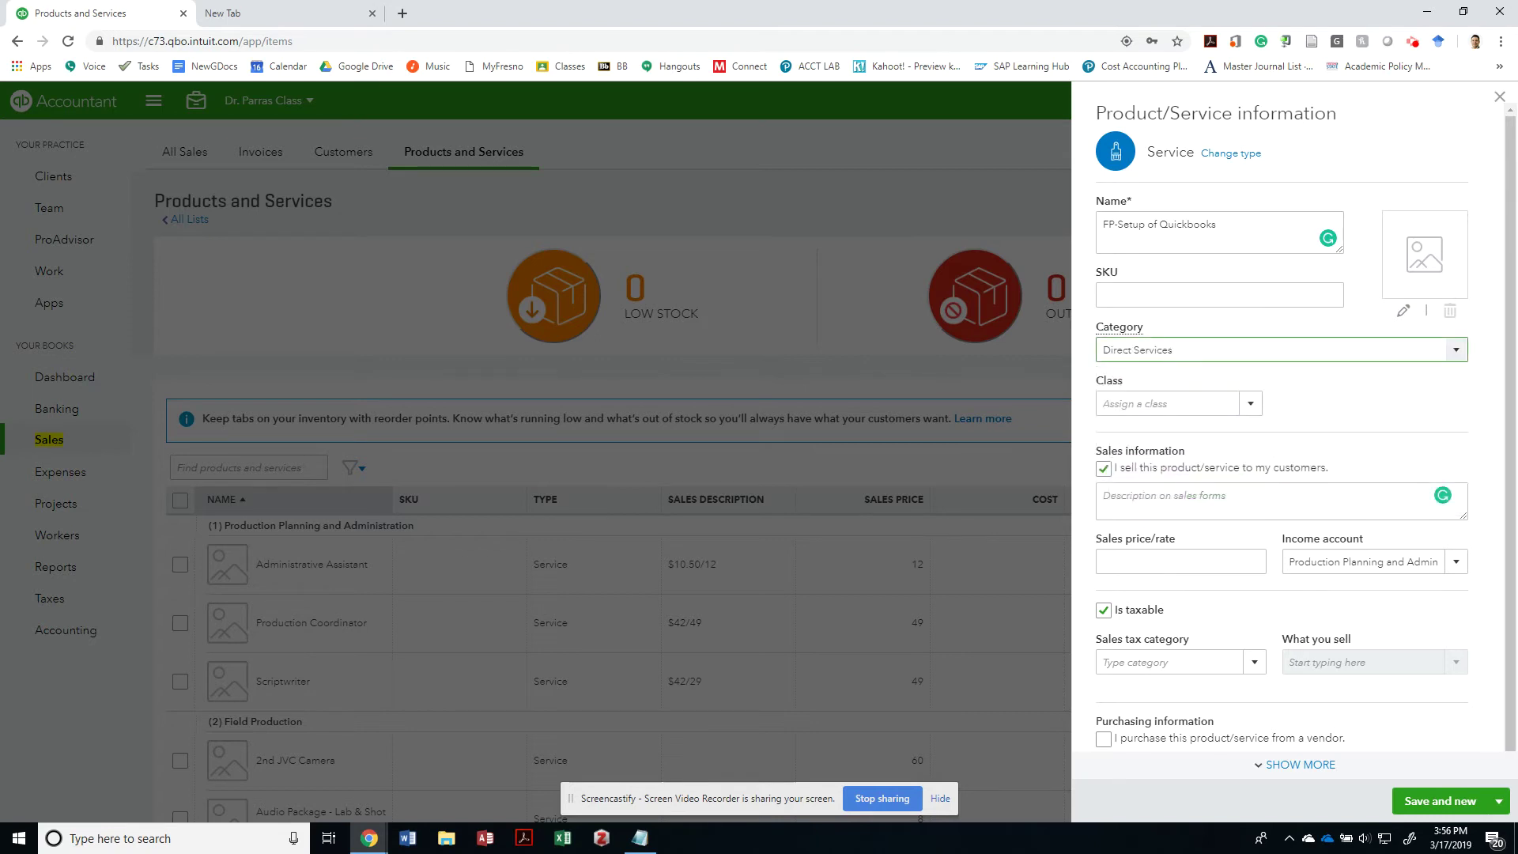
- Enter Setup of Quickbooks for Client as the service's description on sales forms
click(1265, 501)
text(FP-Setup of Quickbooks)
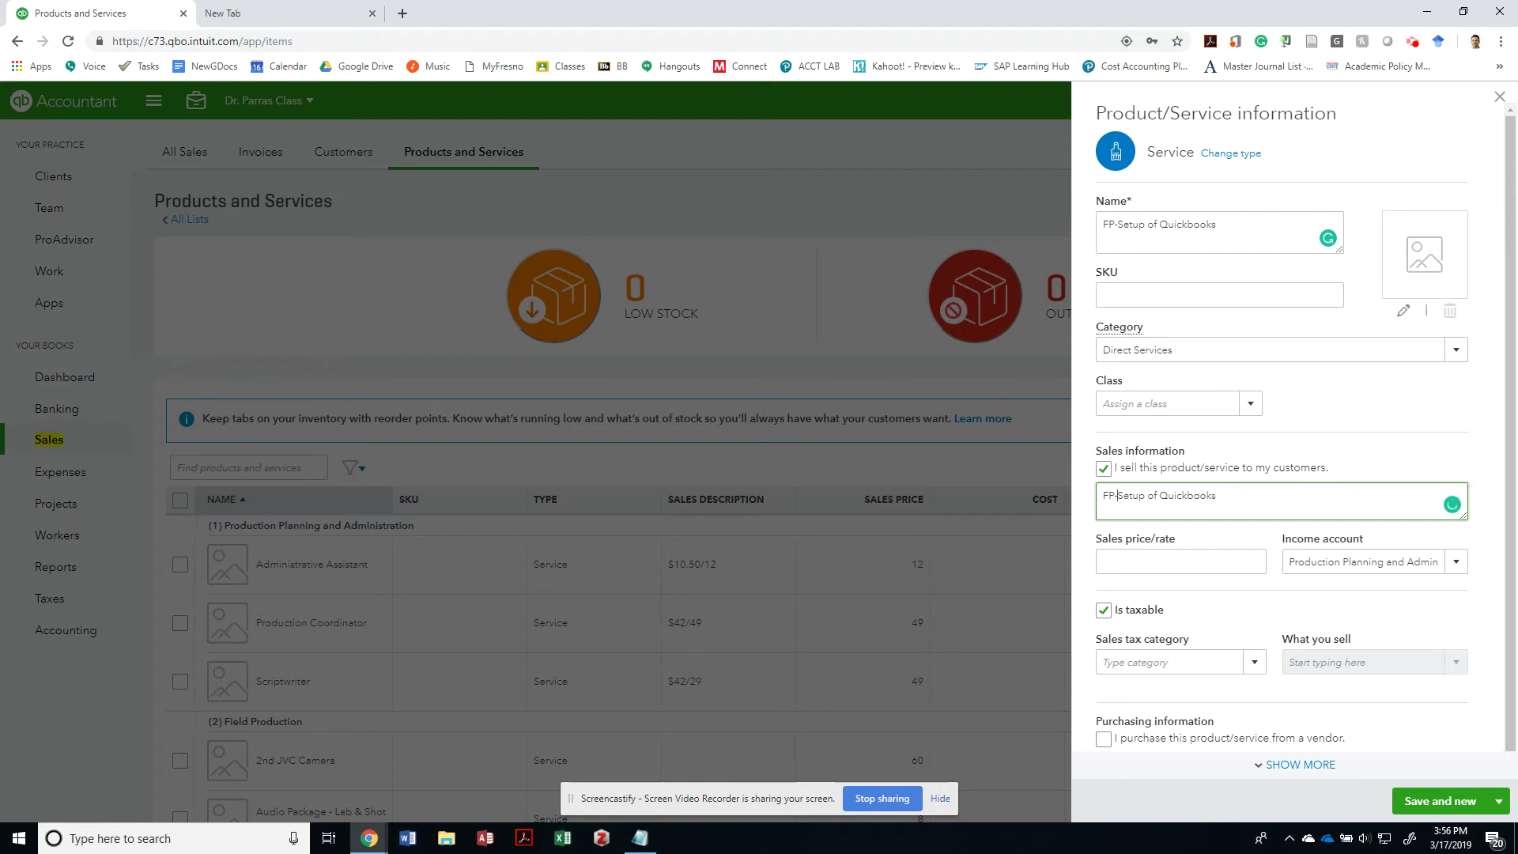
key(BackSpace)
key(BackSpace)
key(BackSpace)
text(for Client)
key(Tab)
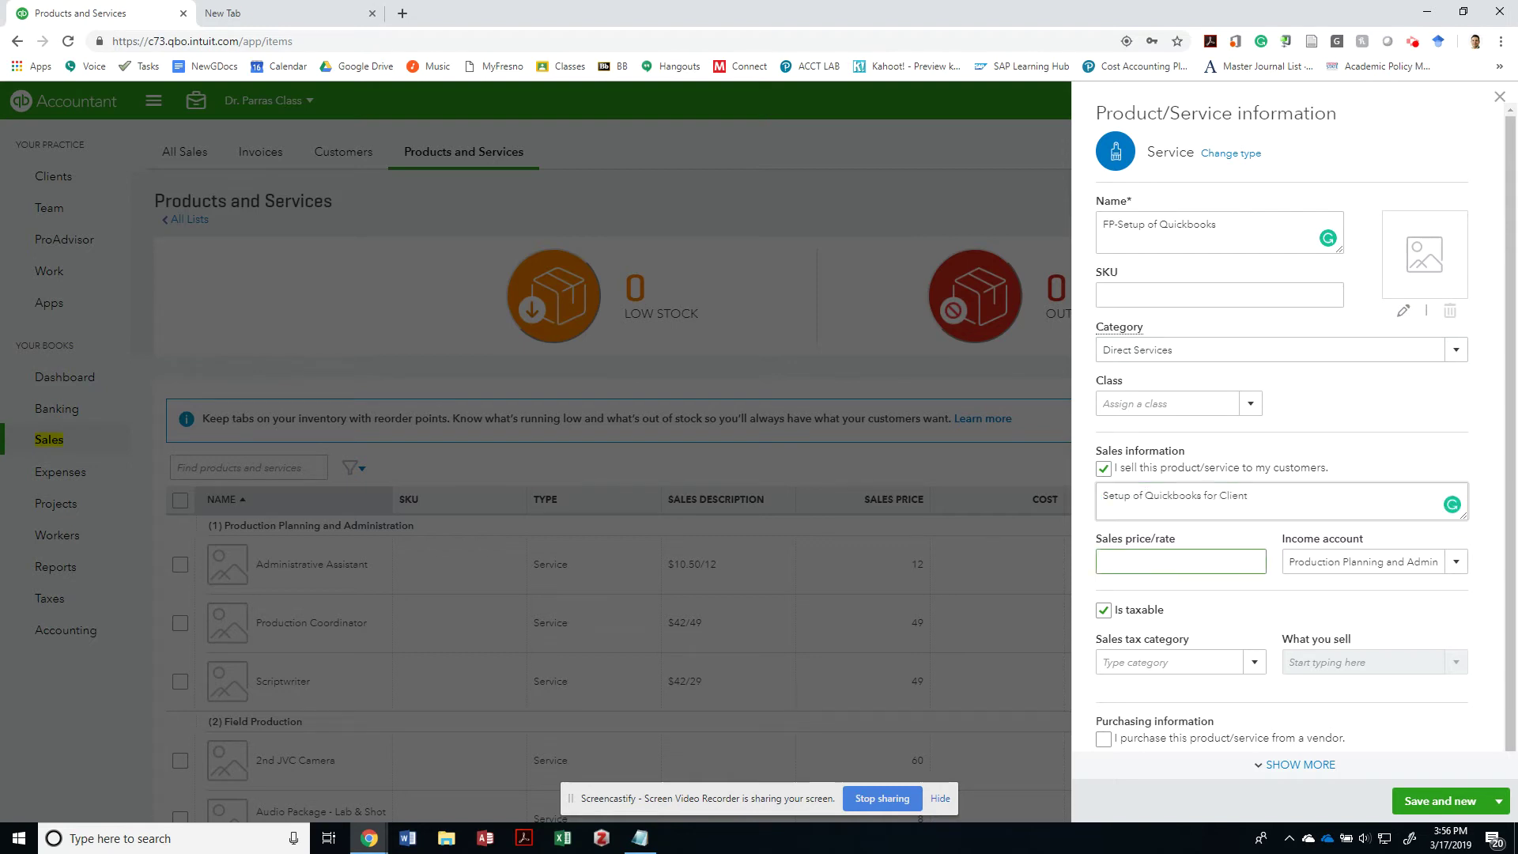
- Set the setup service's sales price to 500 and its income account to Services Income
text(500)
key(Tab)
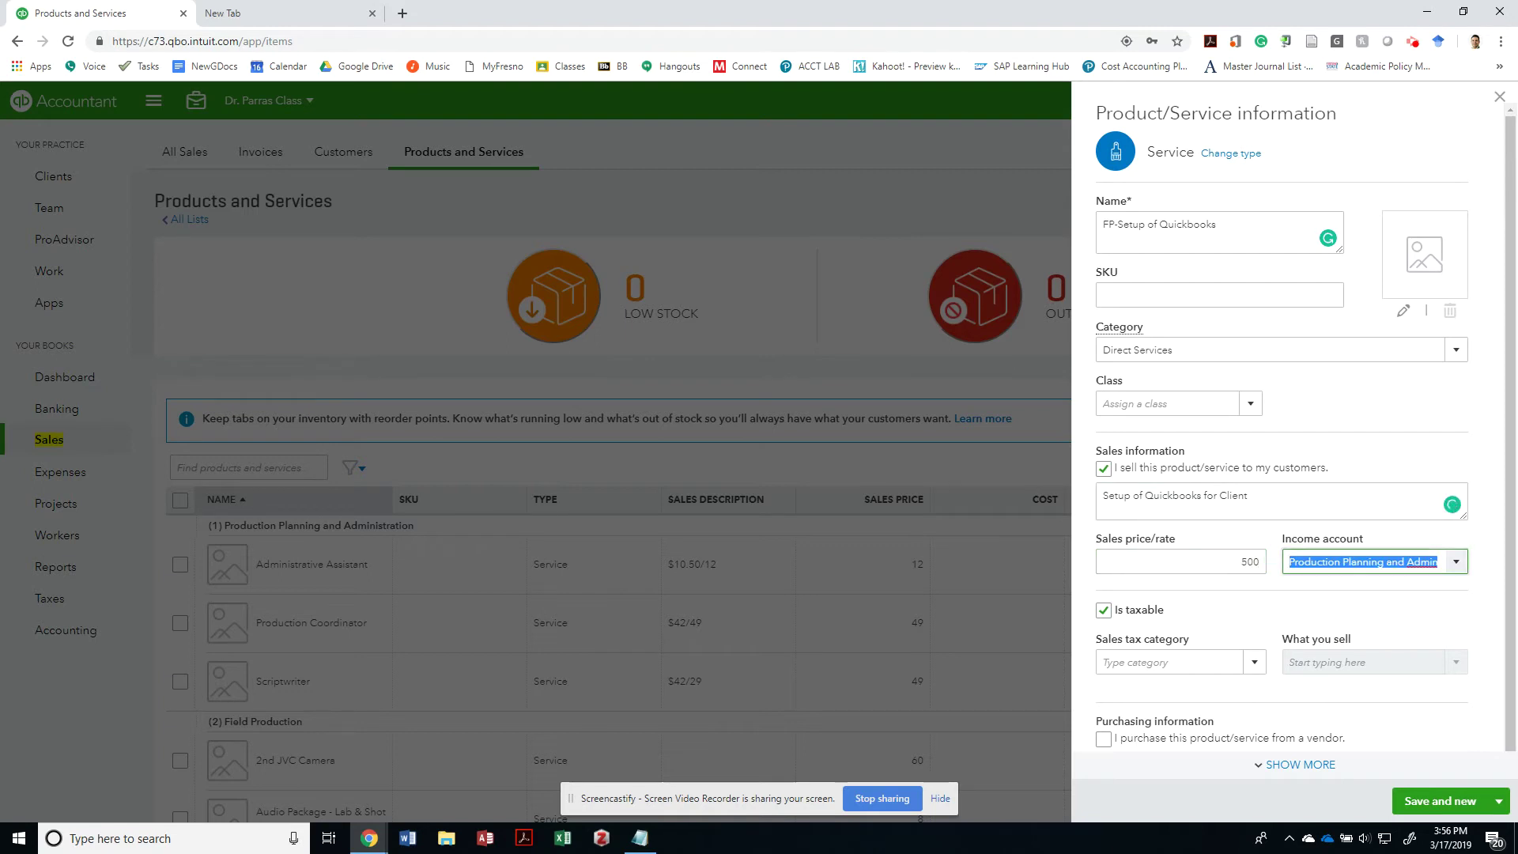
key(Down)
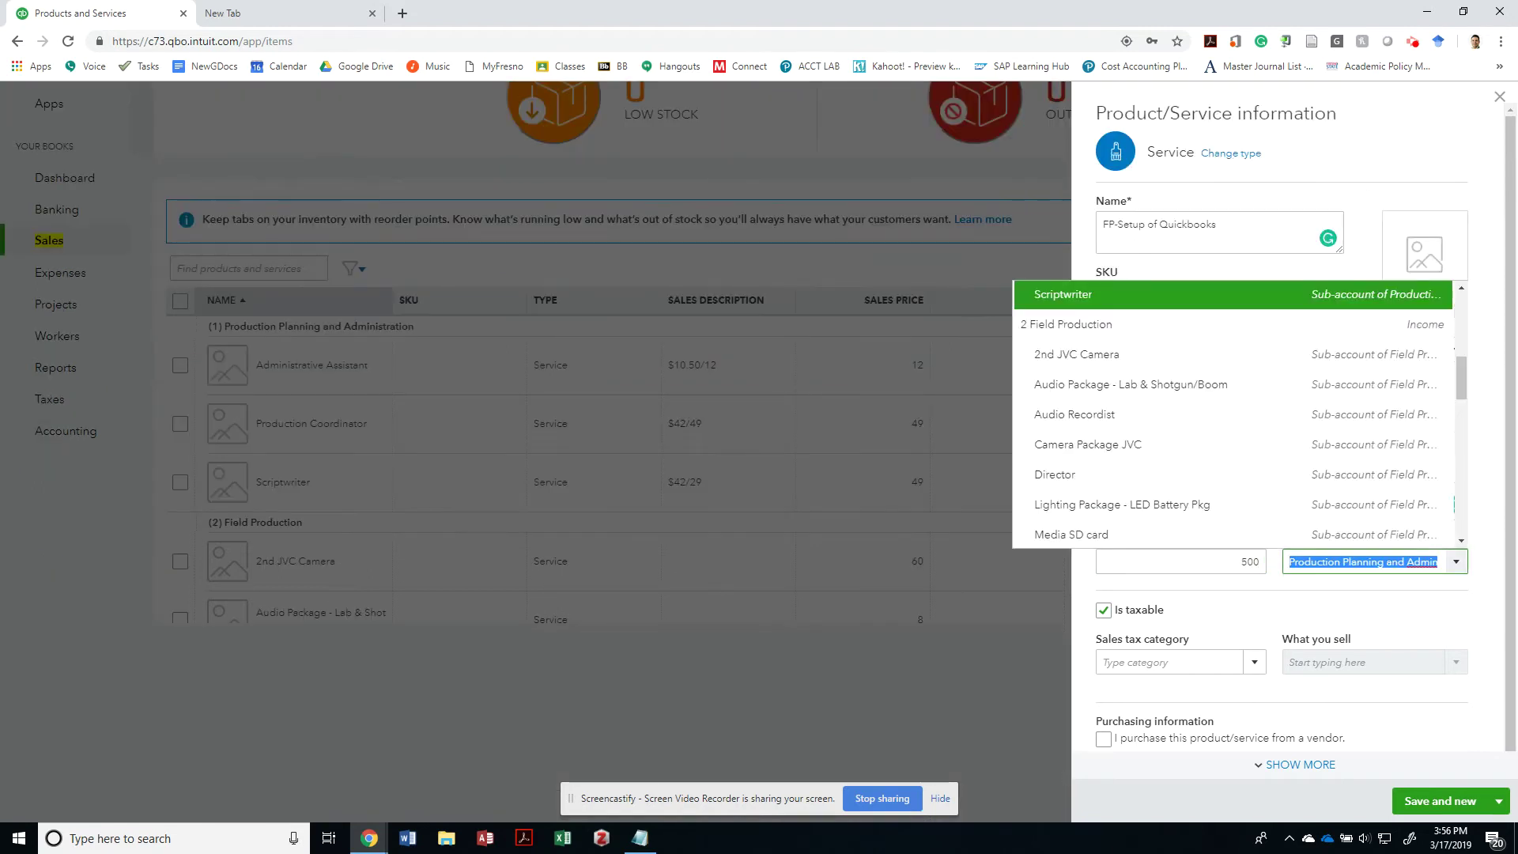
drag(1461, 380, 1461, 359)
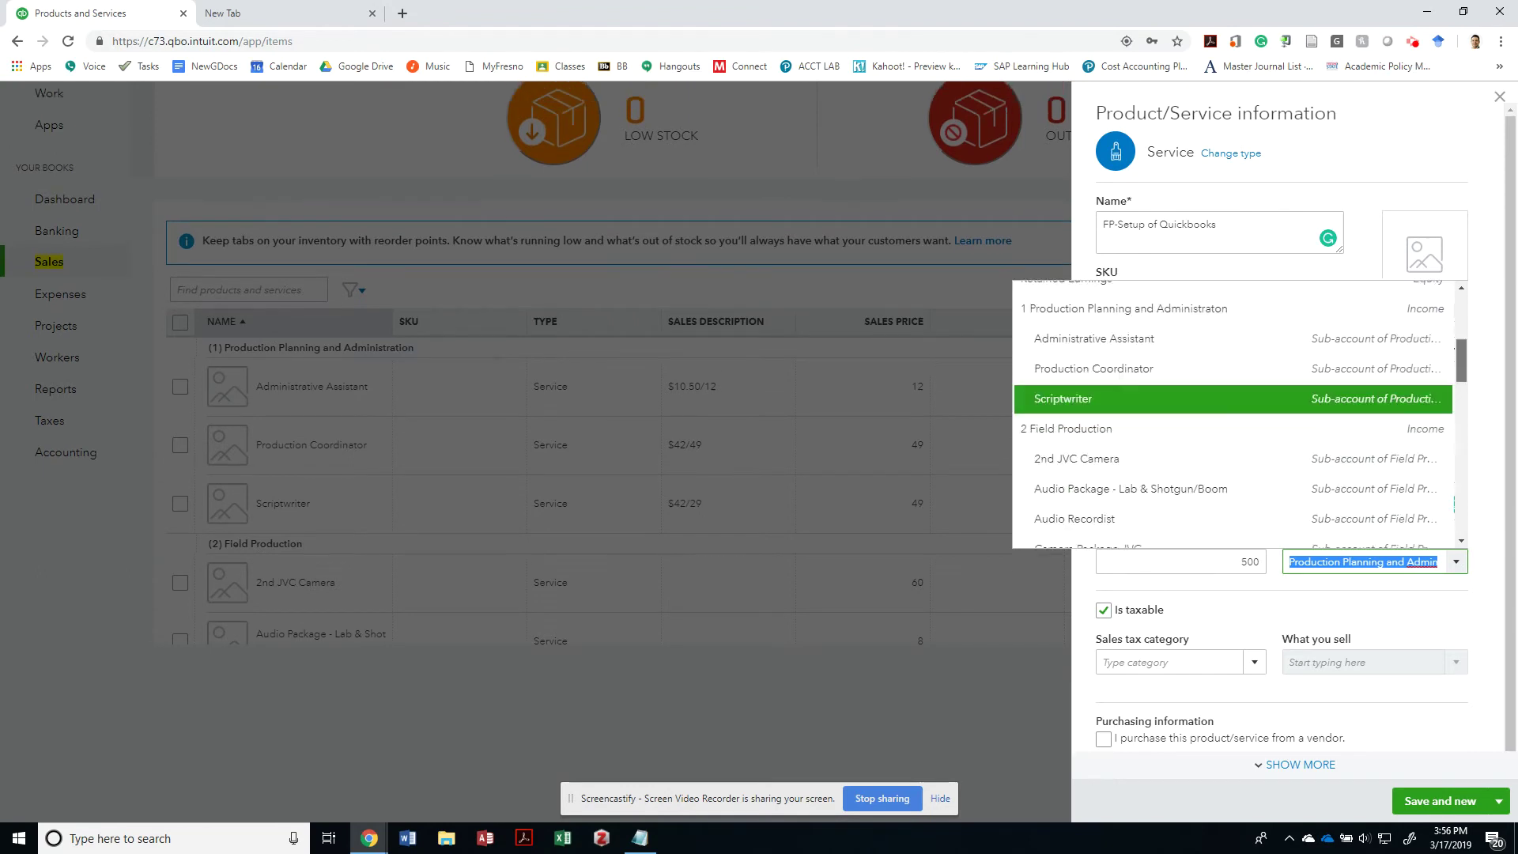
scroll(1233, 411, up, 4)
scroll(1233, 411, down, 8)
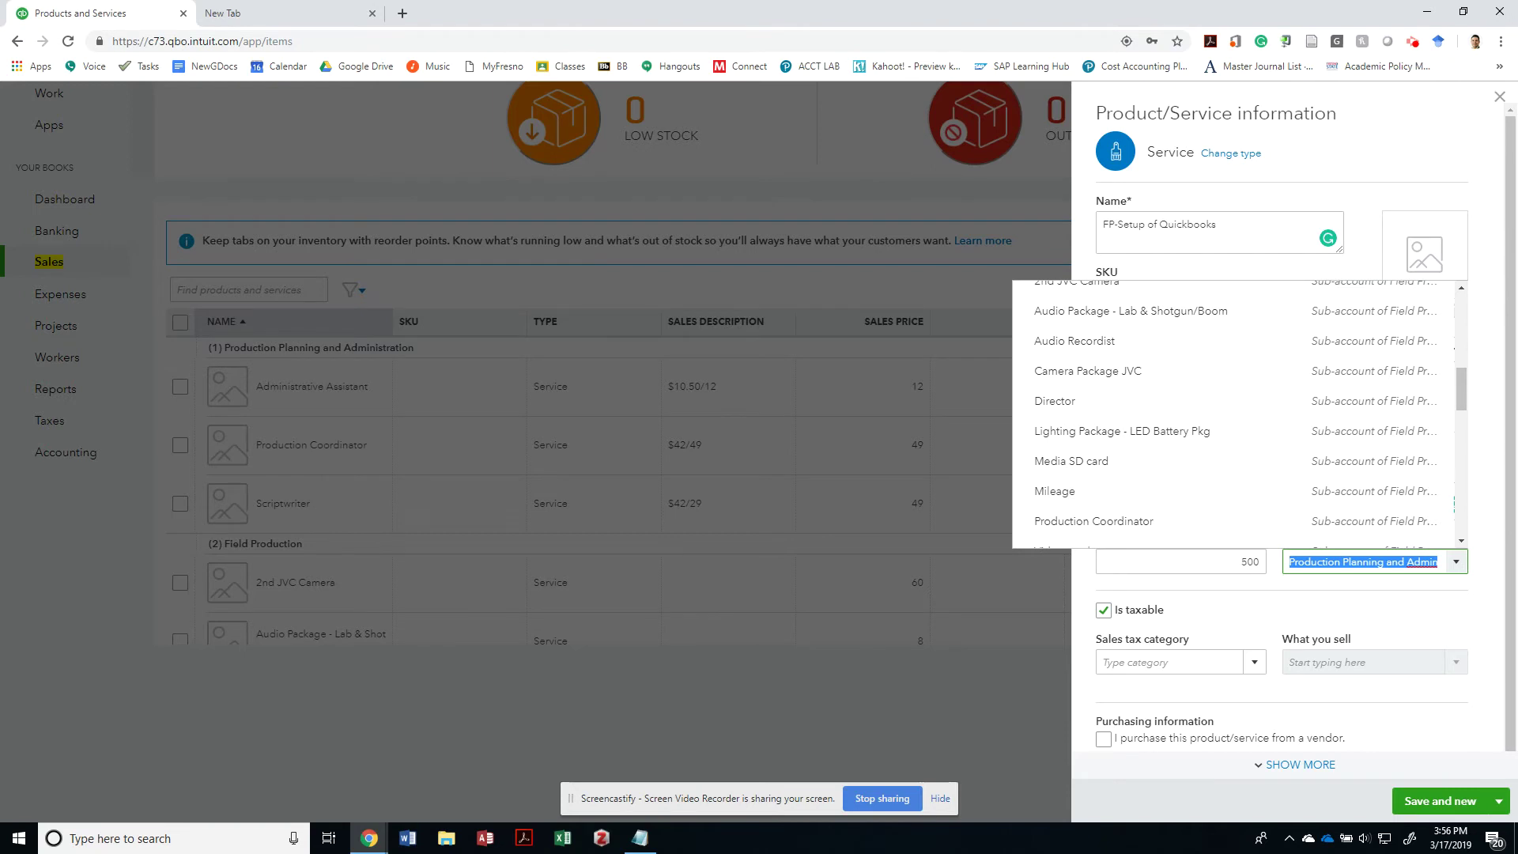
text(Services Income)
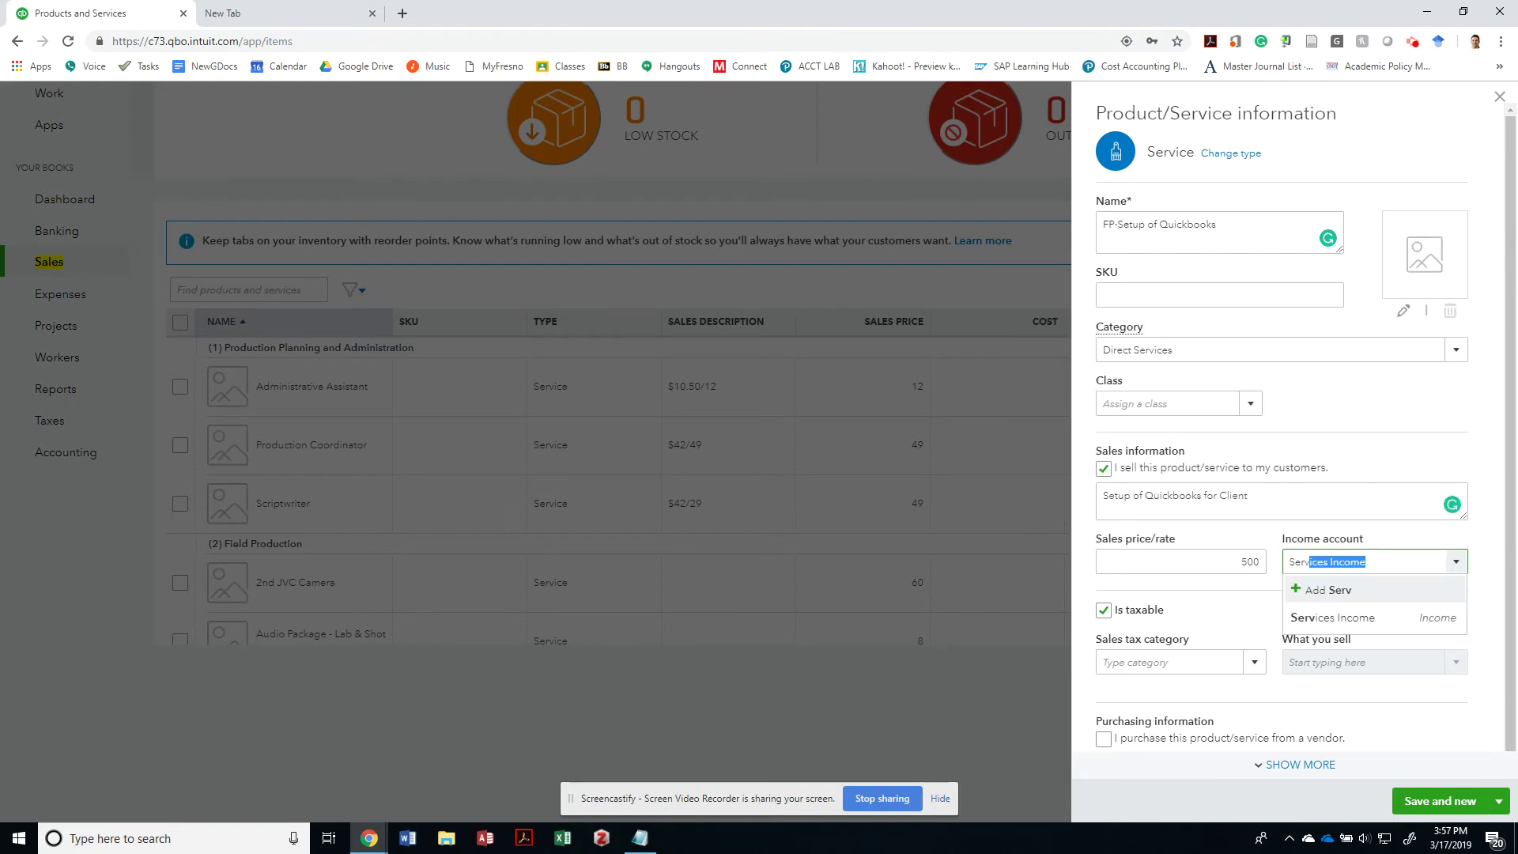
click(1344, 618)
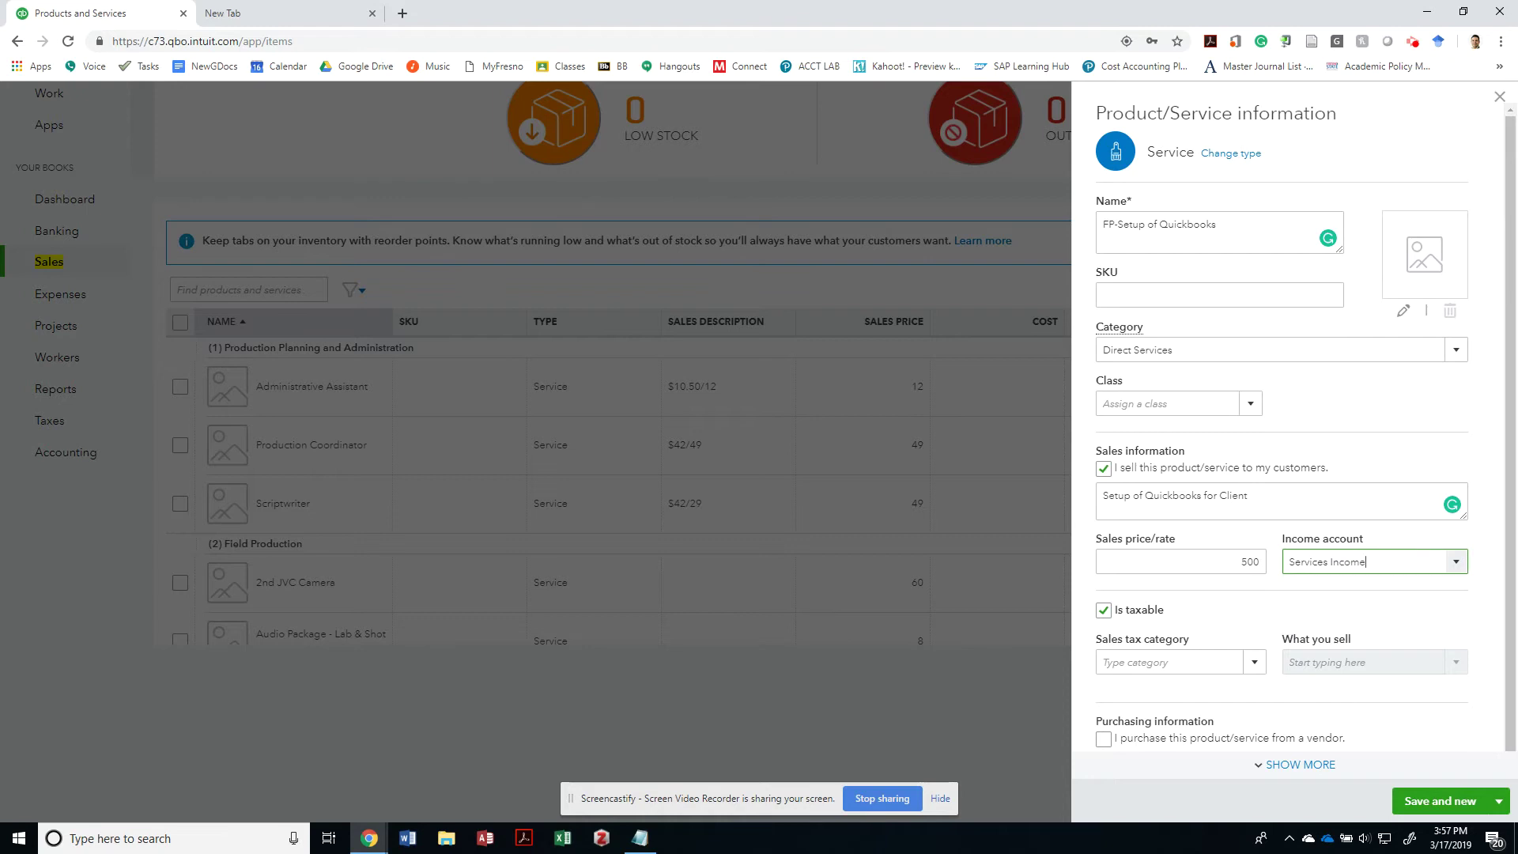
- Look through the available sales tax categories for one that fits the Quickbooks setup service
click(1255, 662)
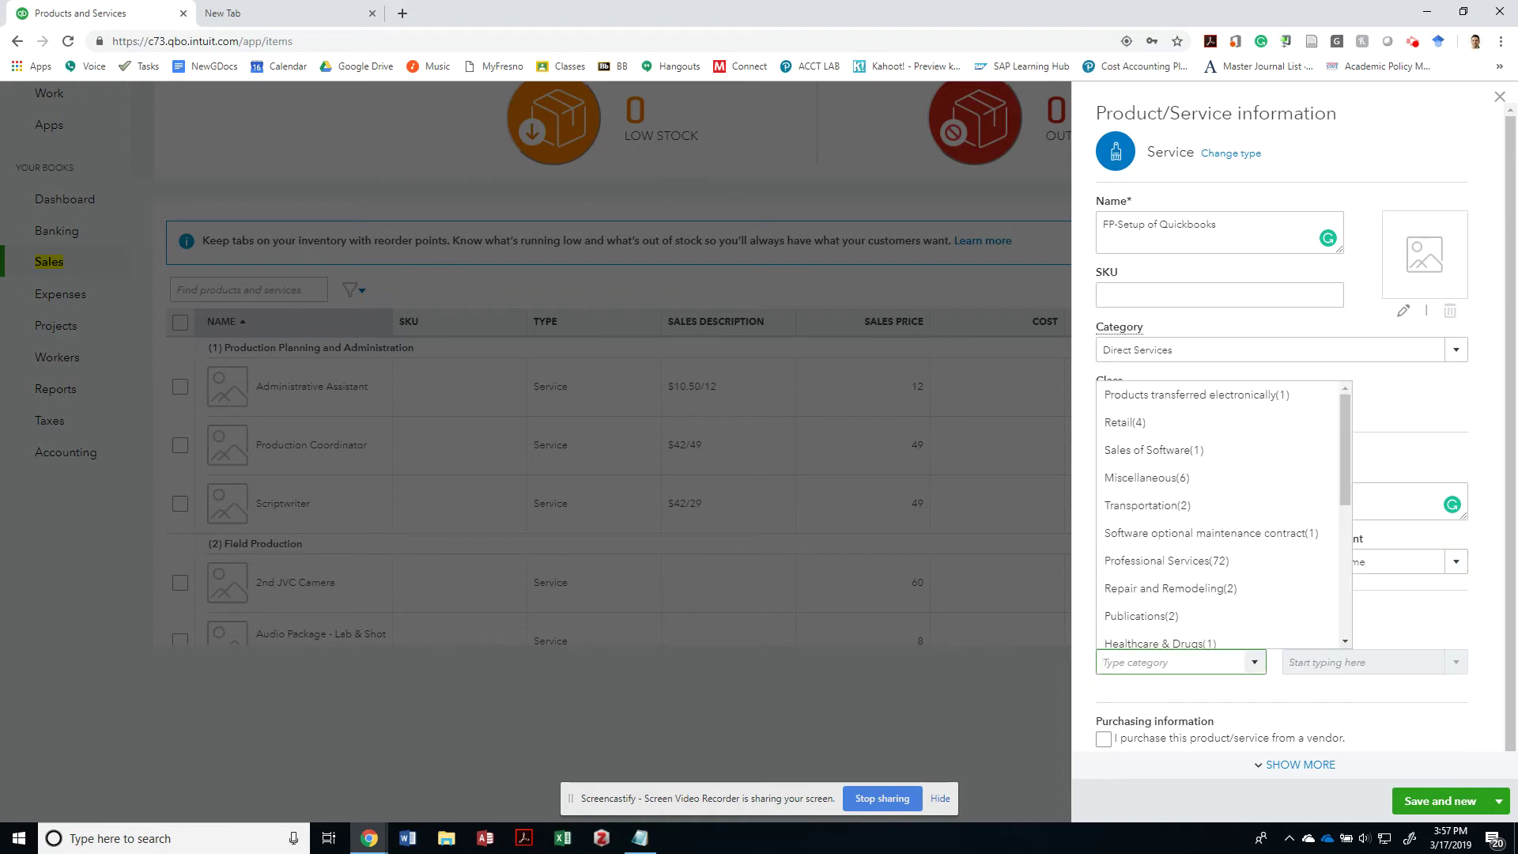
scroll(1218, 610, down, 4)
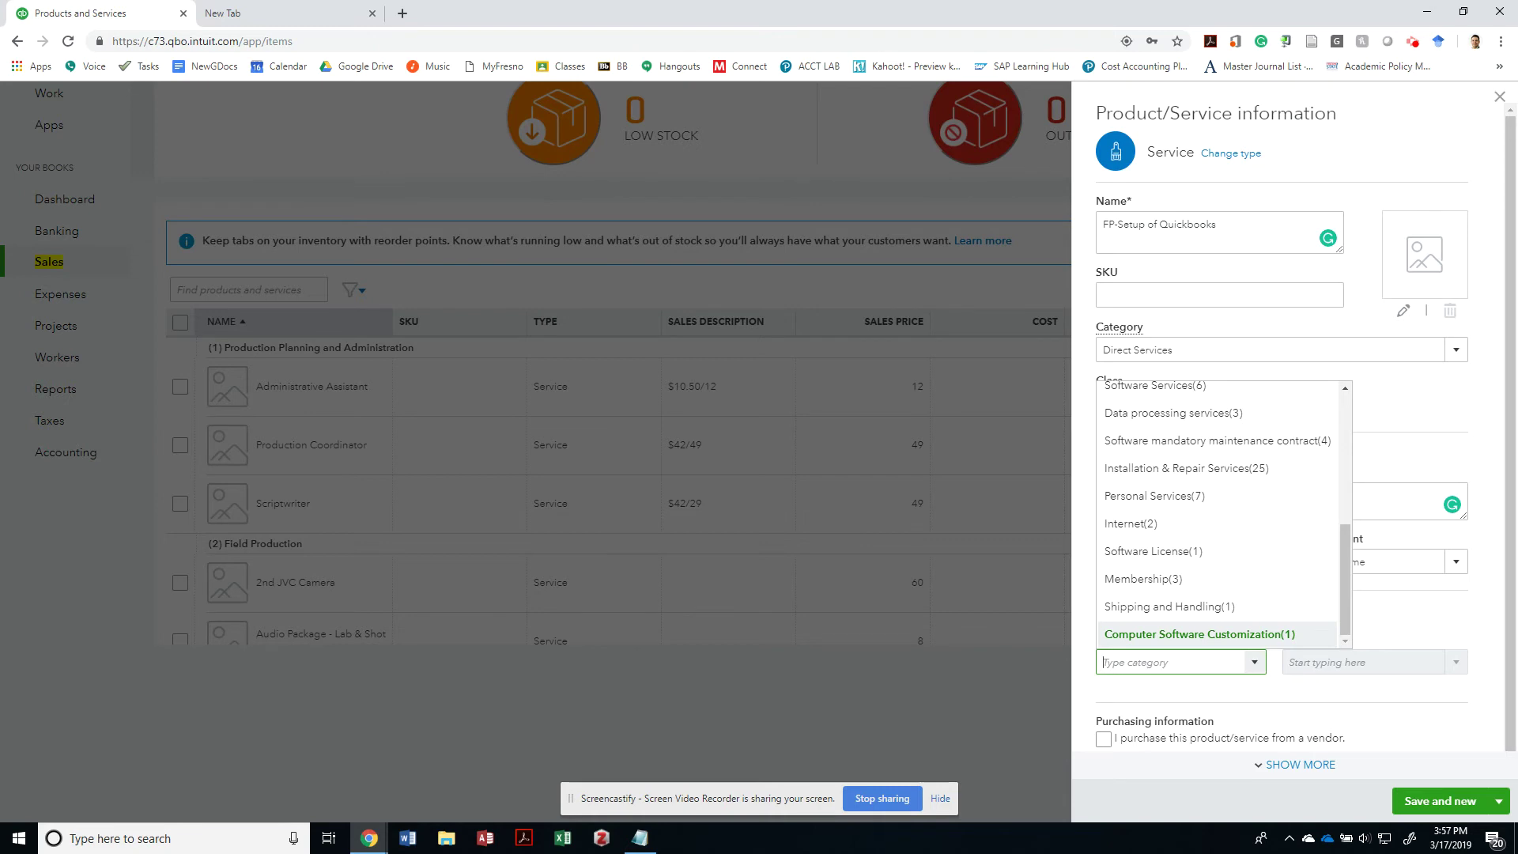
key(Up)
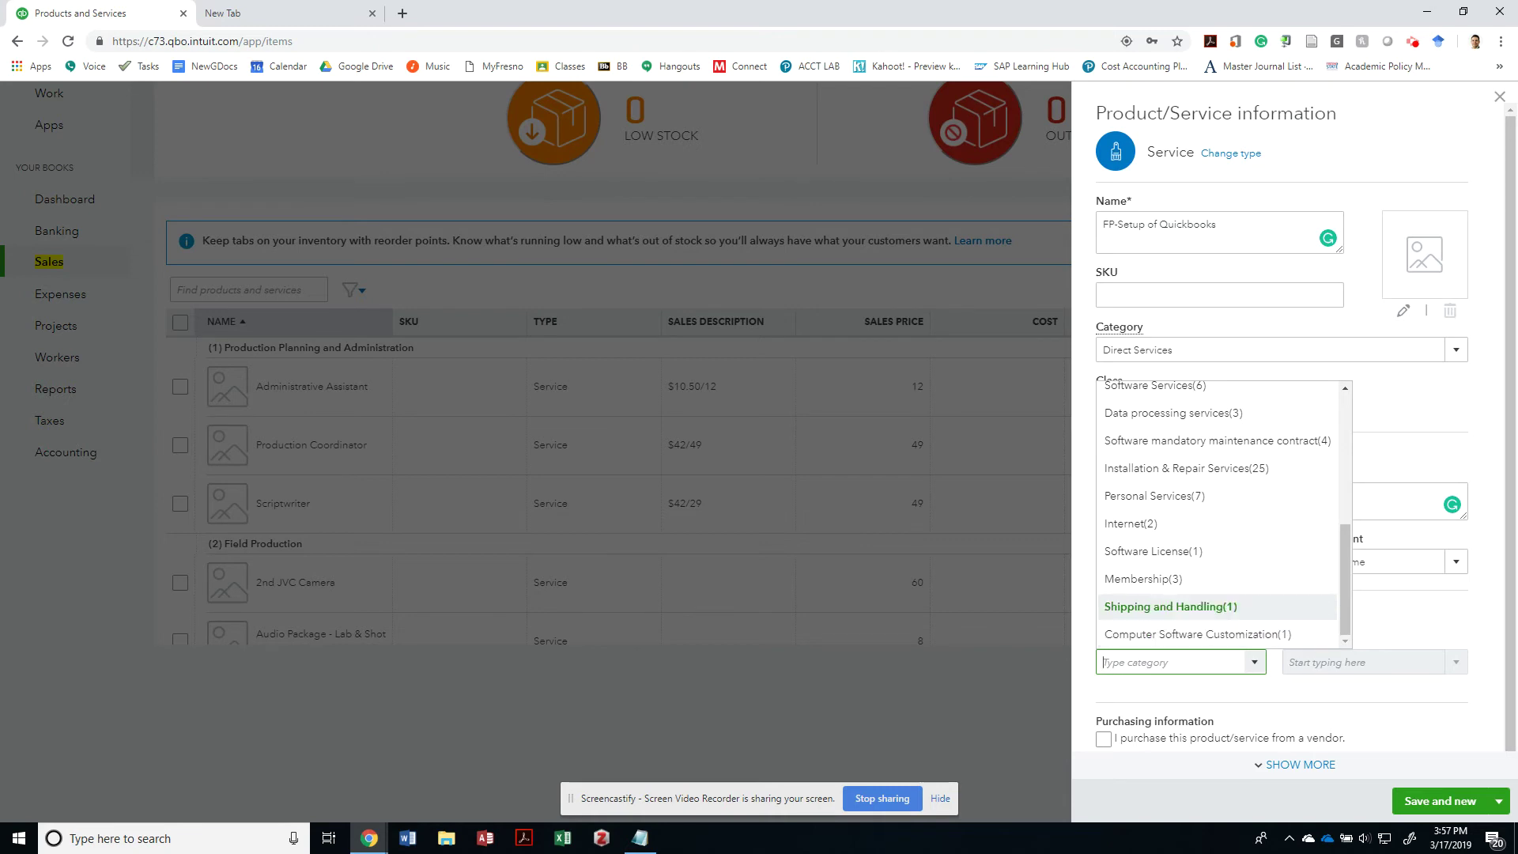
key(Up)
key(Up)
key(Up)
key(Up)
key(Up)
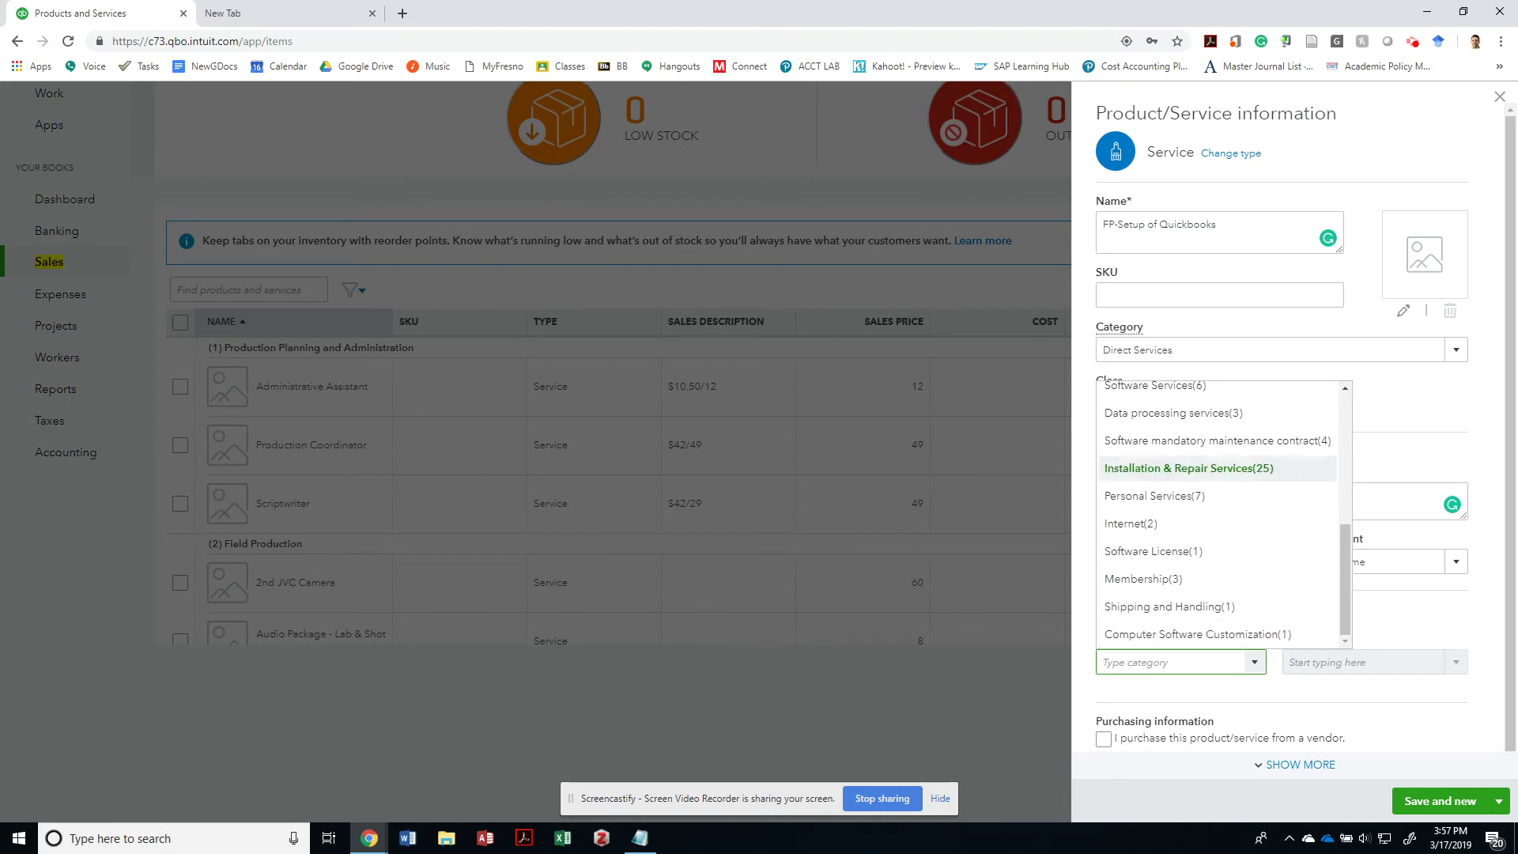
key(Down)
key(Down)
key(Down)
key(Down)
key(Down)
key(Down)
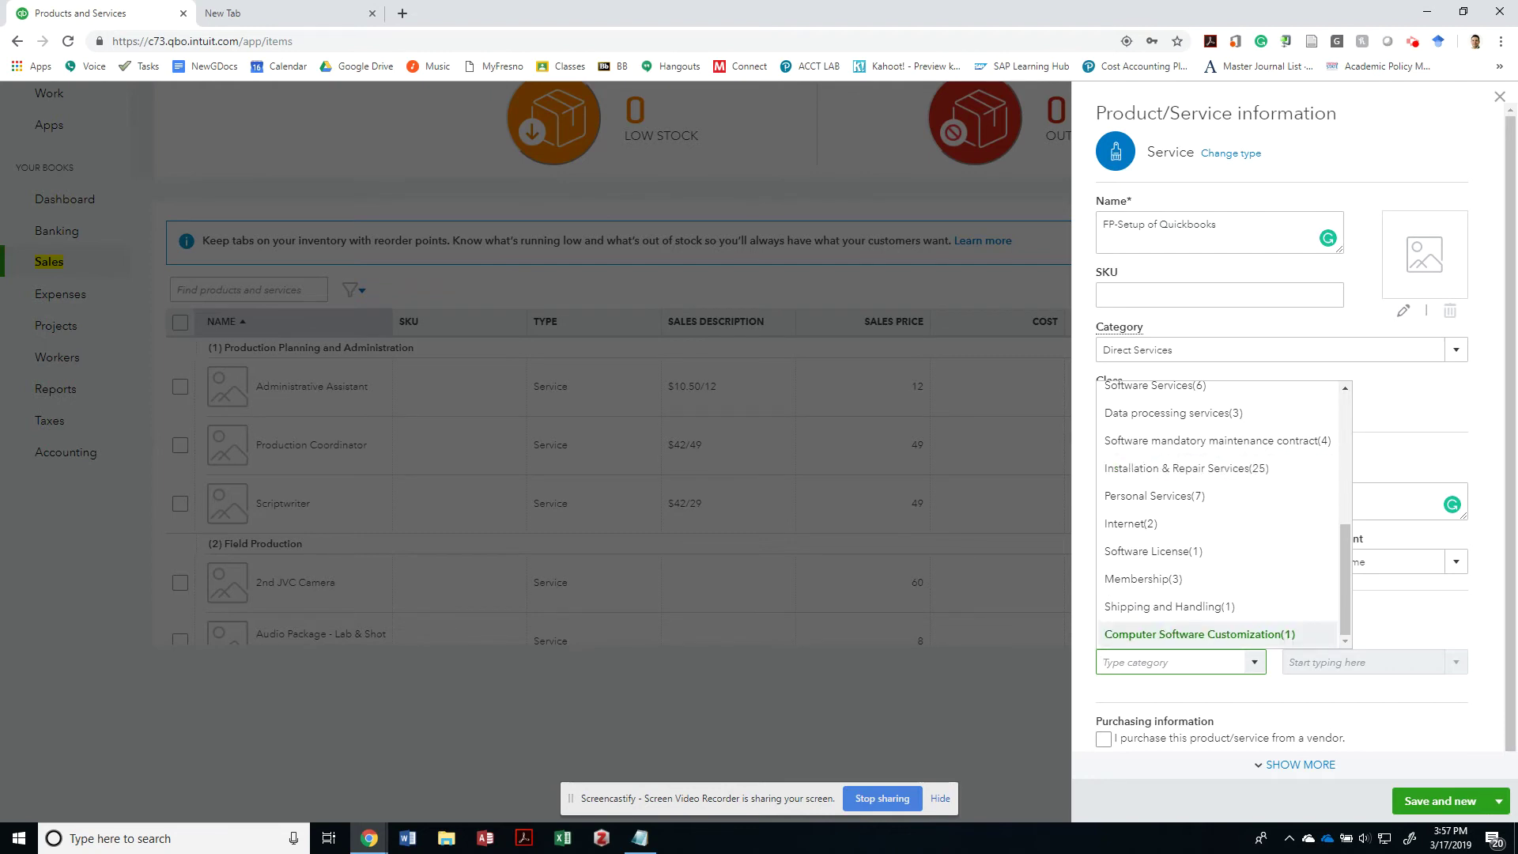
key(Up)
key(Up)
key(Up)
key(Up)
key(Up)
key(Up)
key(Up)
key(Up)
key(Up)
key(Up)
key(Up)
key(Up)
key(Up)
key(Up)
key(Up)
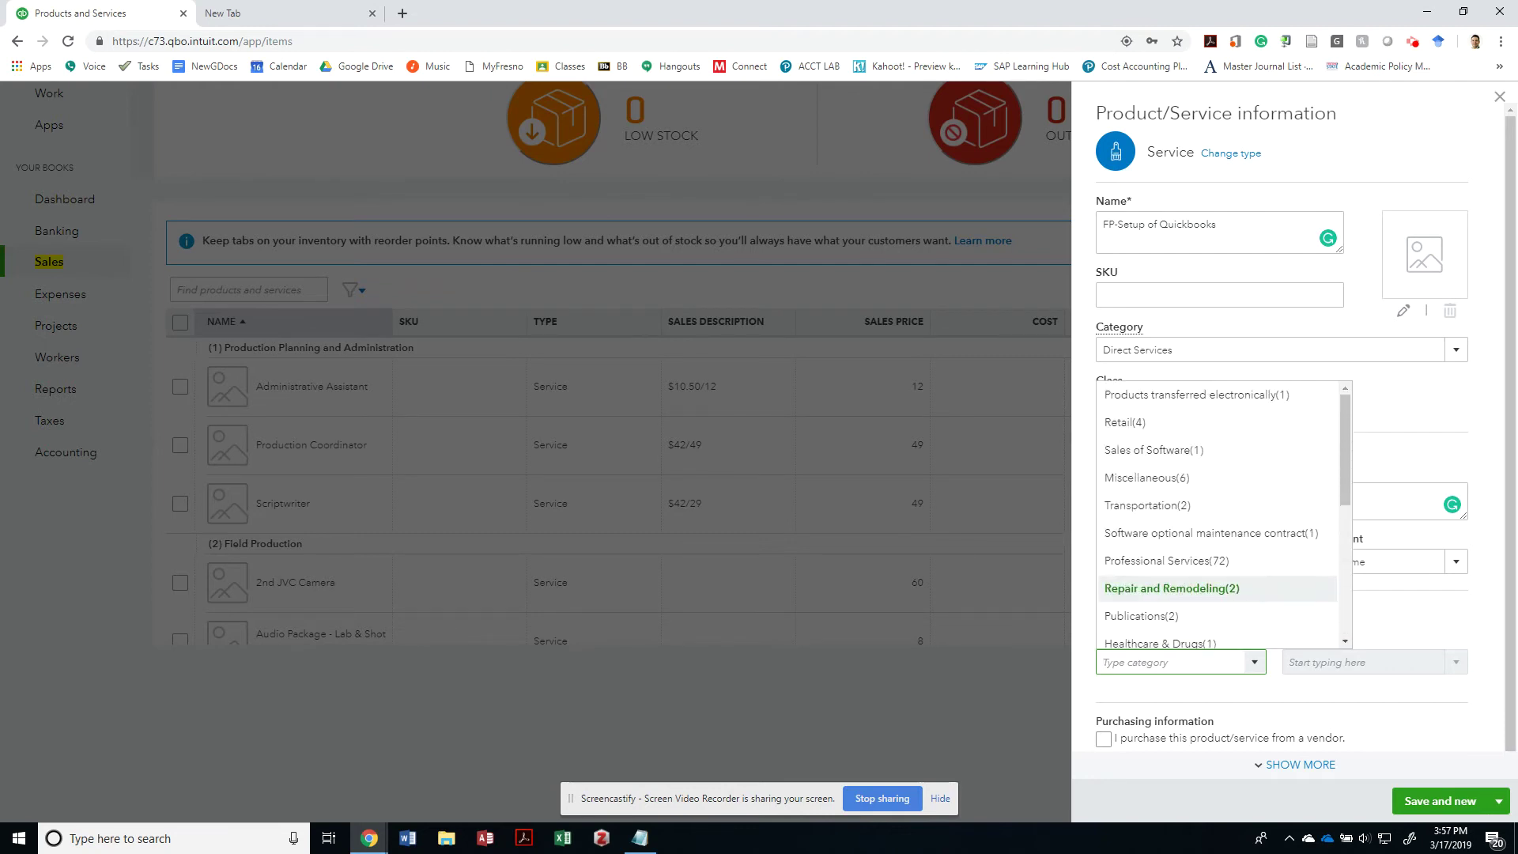
key(Up)
key(Up)
key(Up)
key(Up)
key(Up)
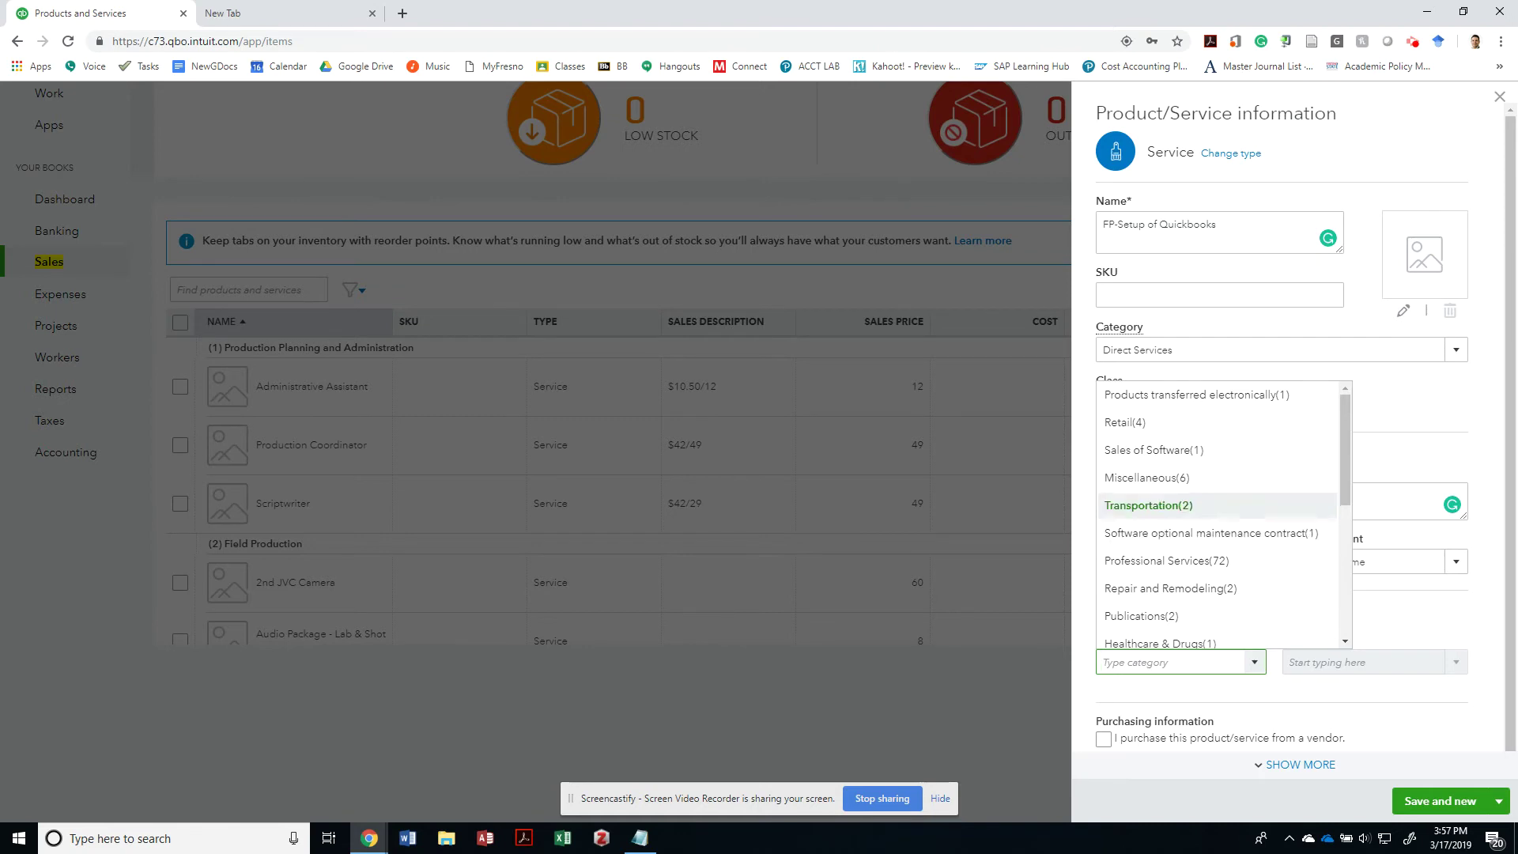
key(Down)
key(Down)
key(Down)
key(Down)
key(Down)
key(Down)
key(Down)
key(Down)
key(Down)
key(Down)
key(Down)
key(Down)
key(Down)
key(Down)
key(Down)
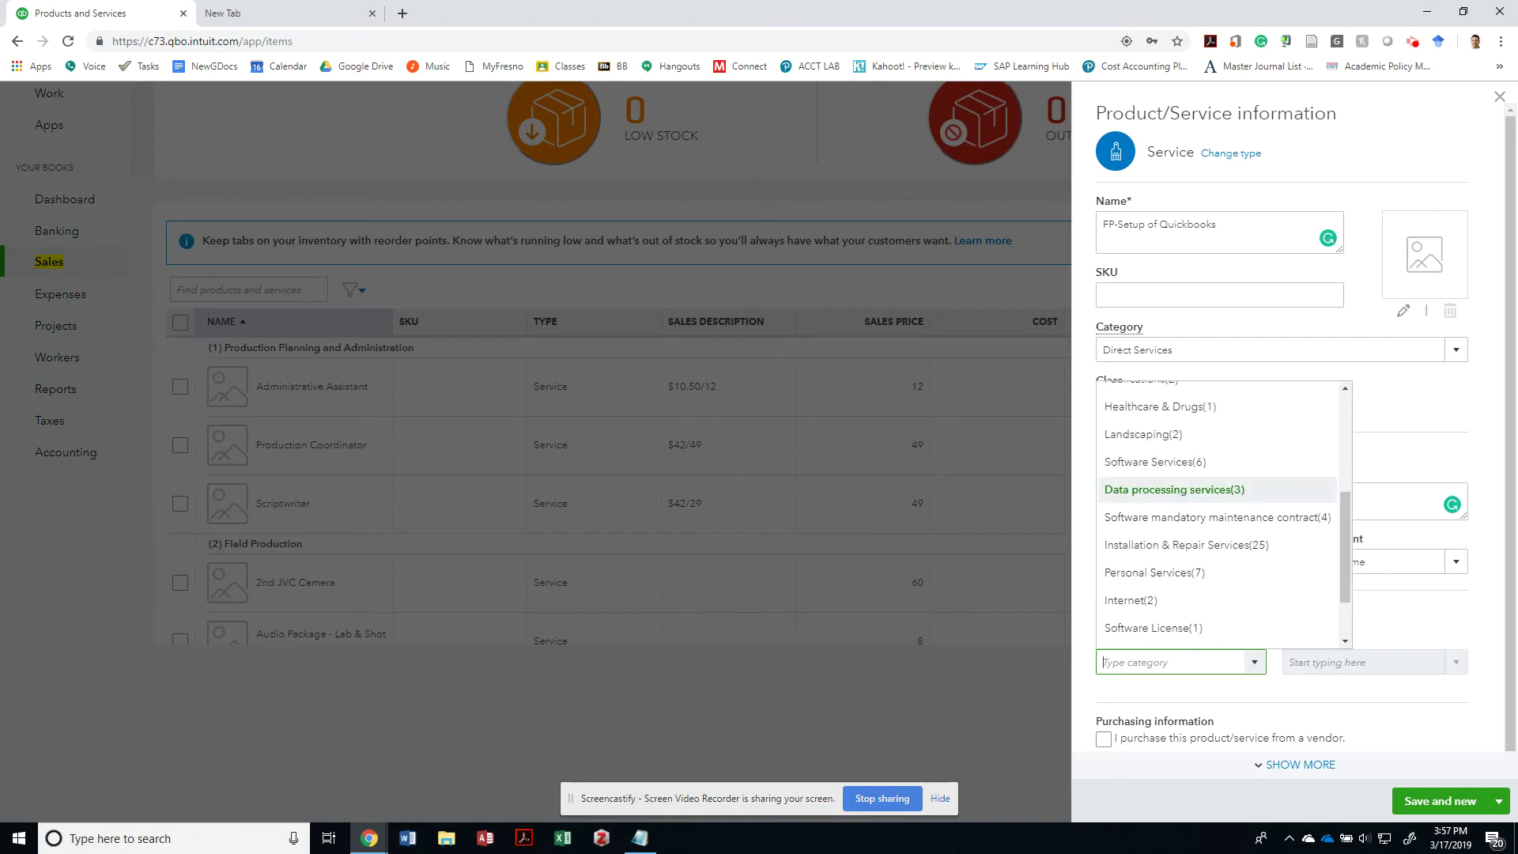
key(Up)
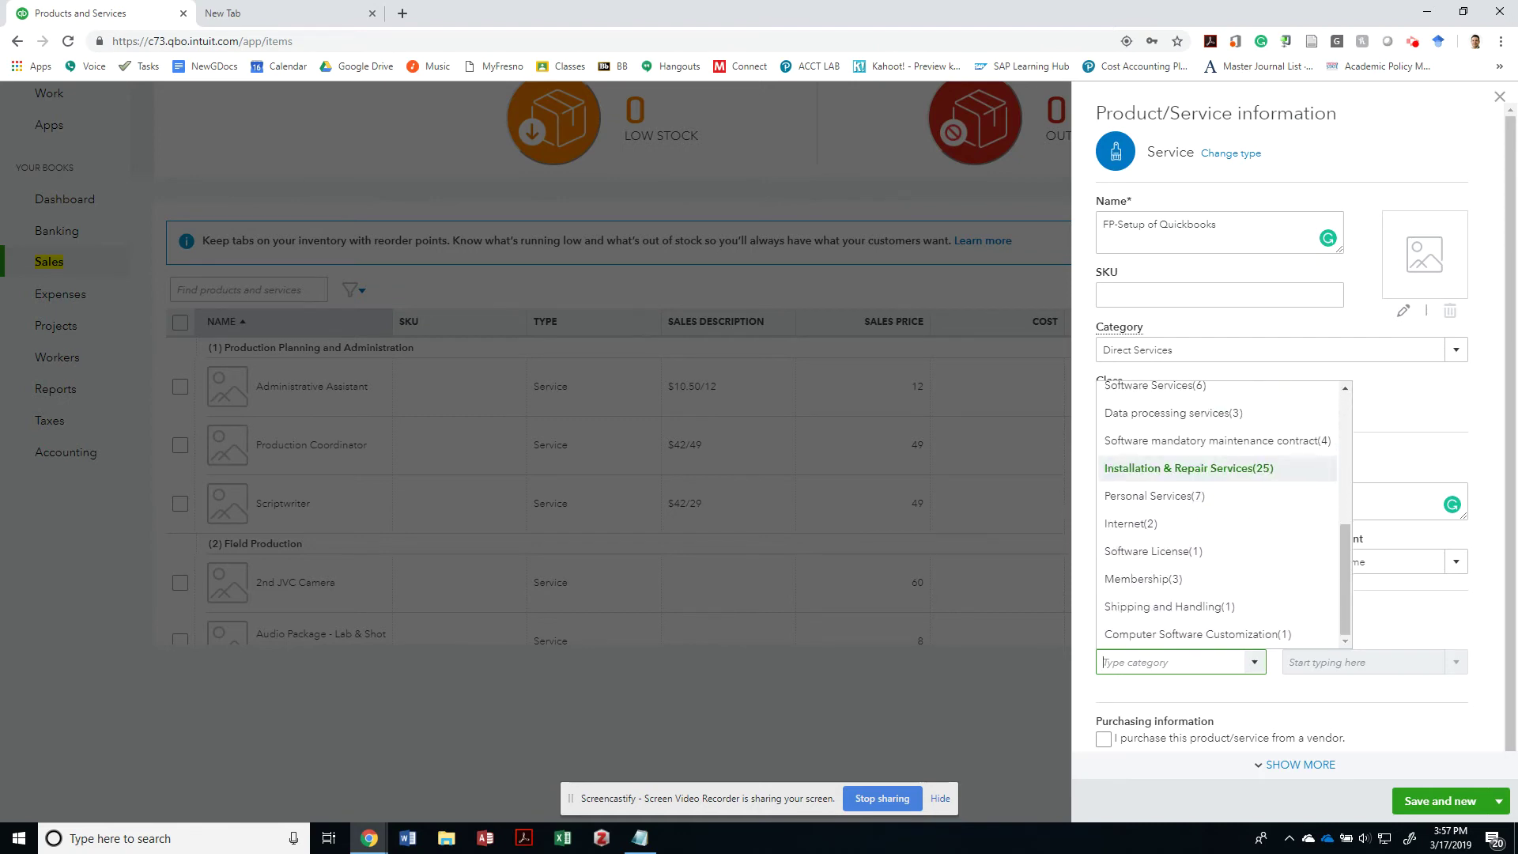
key(Up)
key(Up)
key(Up)
key(Up)
key(Up)
key(Up)
key(Up)
key(Up)
key(Up)
key(Up)
key(Up)
key(Up)
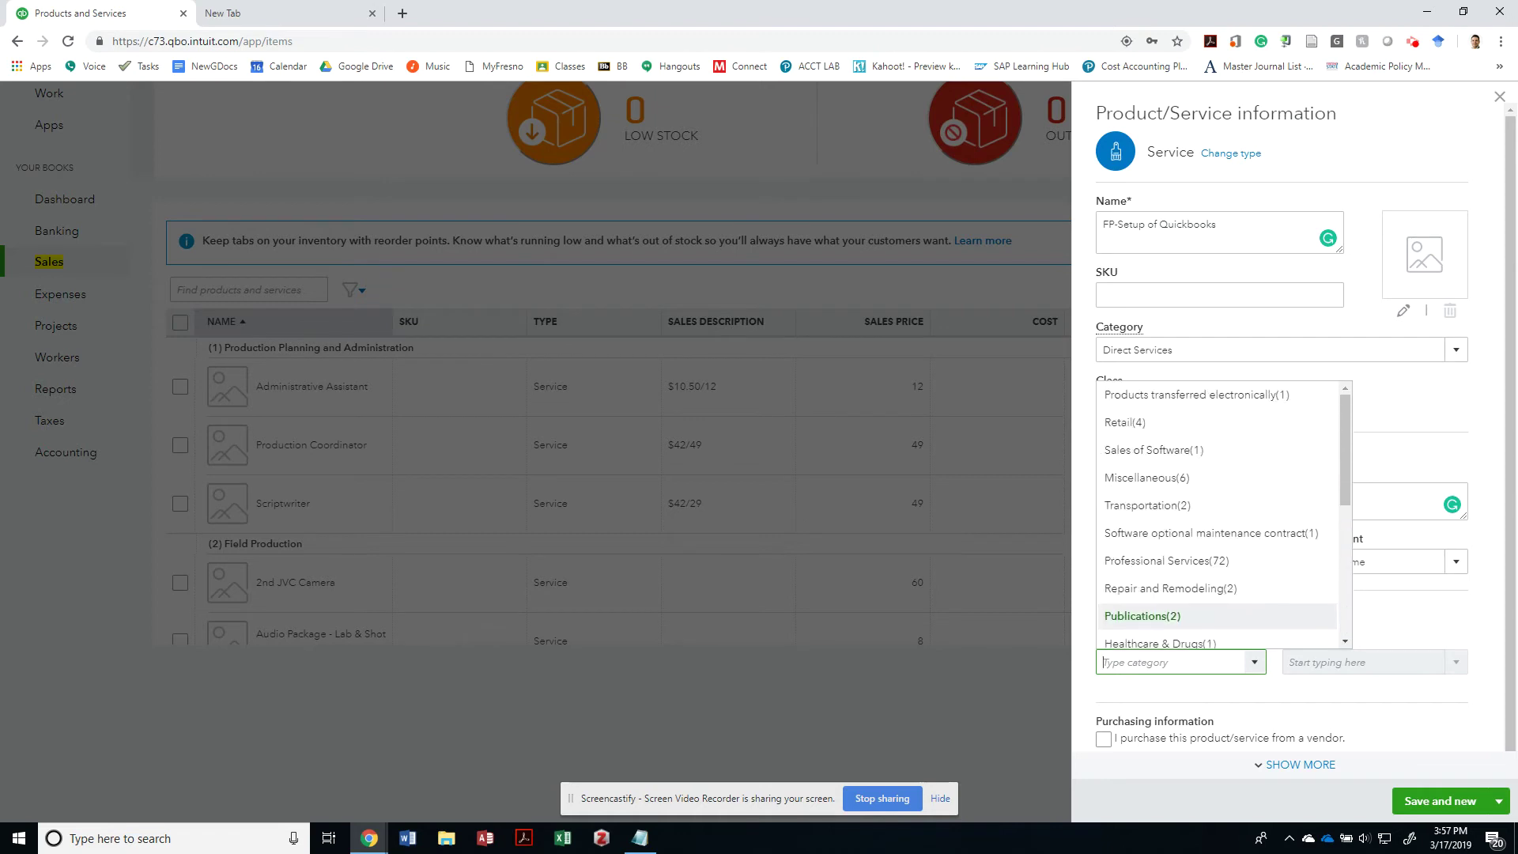
key(Down)
key(Down)
key(Down)
key(Down)
key(Down)
key(Down)
key(Down)
key(Down)
key(Down)
key(Down)
key(Down)
key(Down)
key(Down)
key(Down)
key(Down)
key(Up)
key(Up)
key(Down)
key(Down)
key(Down)
key(Down)
key(Down)
key(Up)
key(Up)
key(Up)
key(Up)
key(Up)
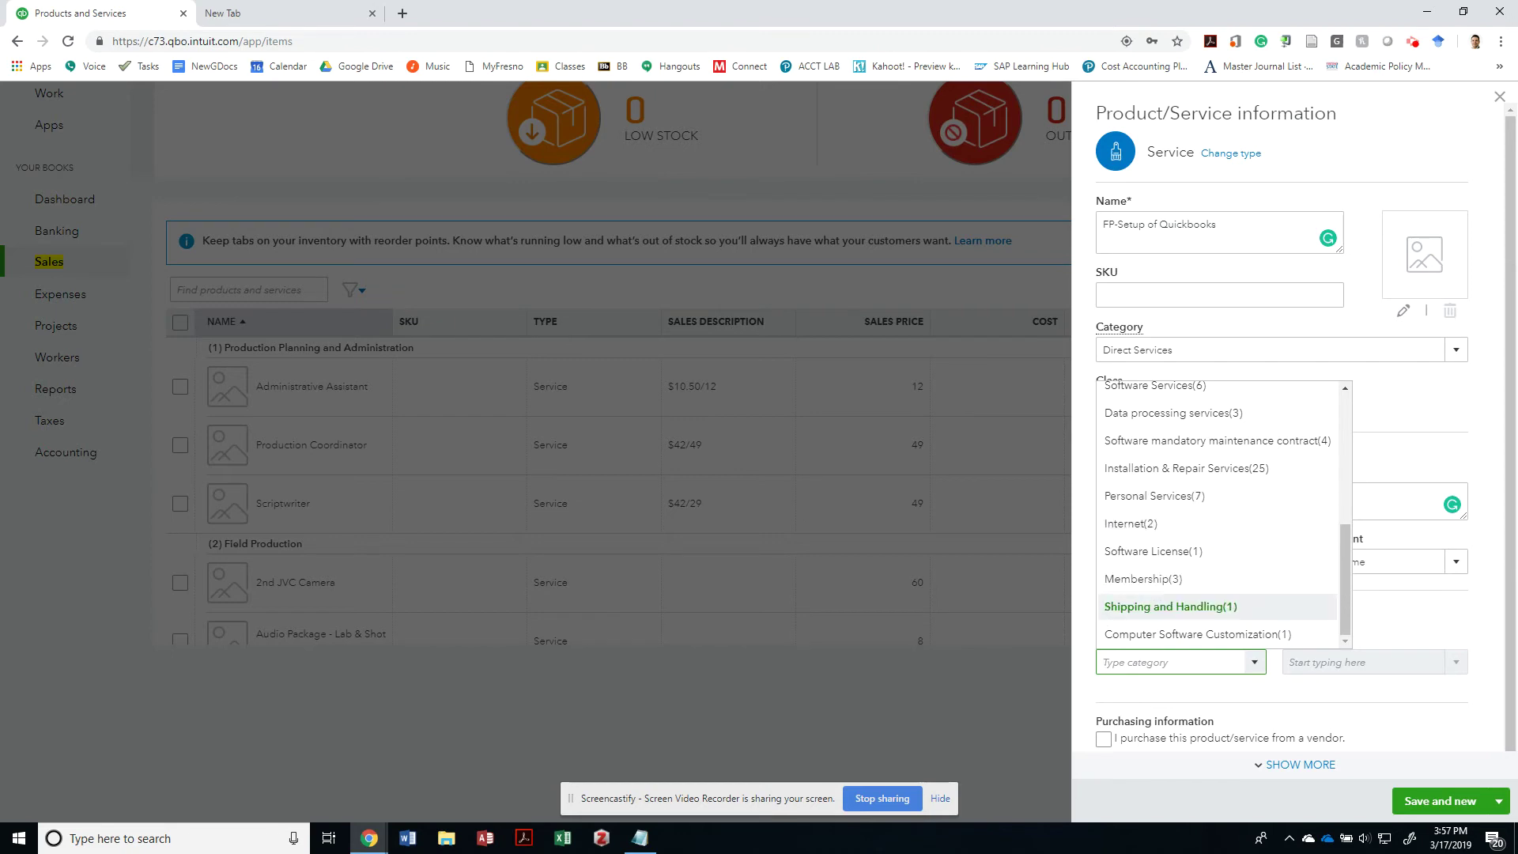
- Set the setup service's sales tax category to Software Services
scroll(1217, 468, up, 2)
key(Up)
key(Return)
key(Tab)
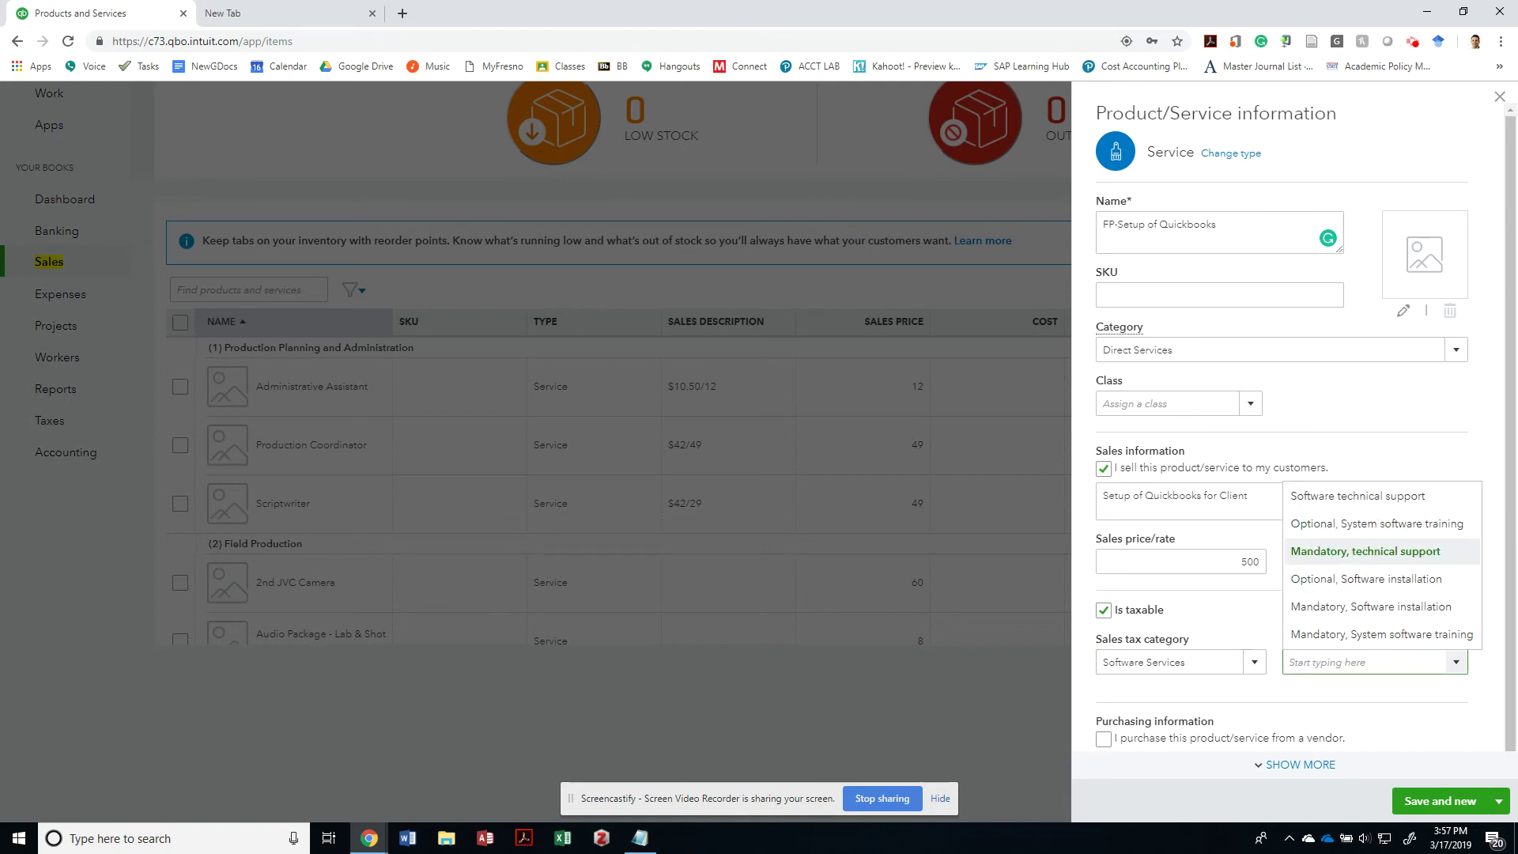
- Specify Optional, Software installation as what the setup service sells and check its tax description
key(Up)
key(Down)
key(Down)
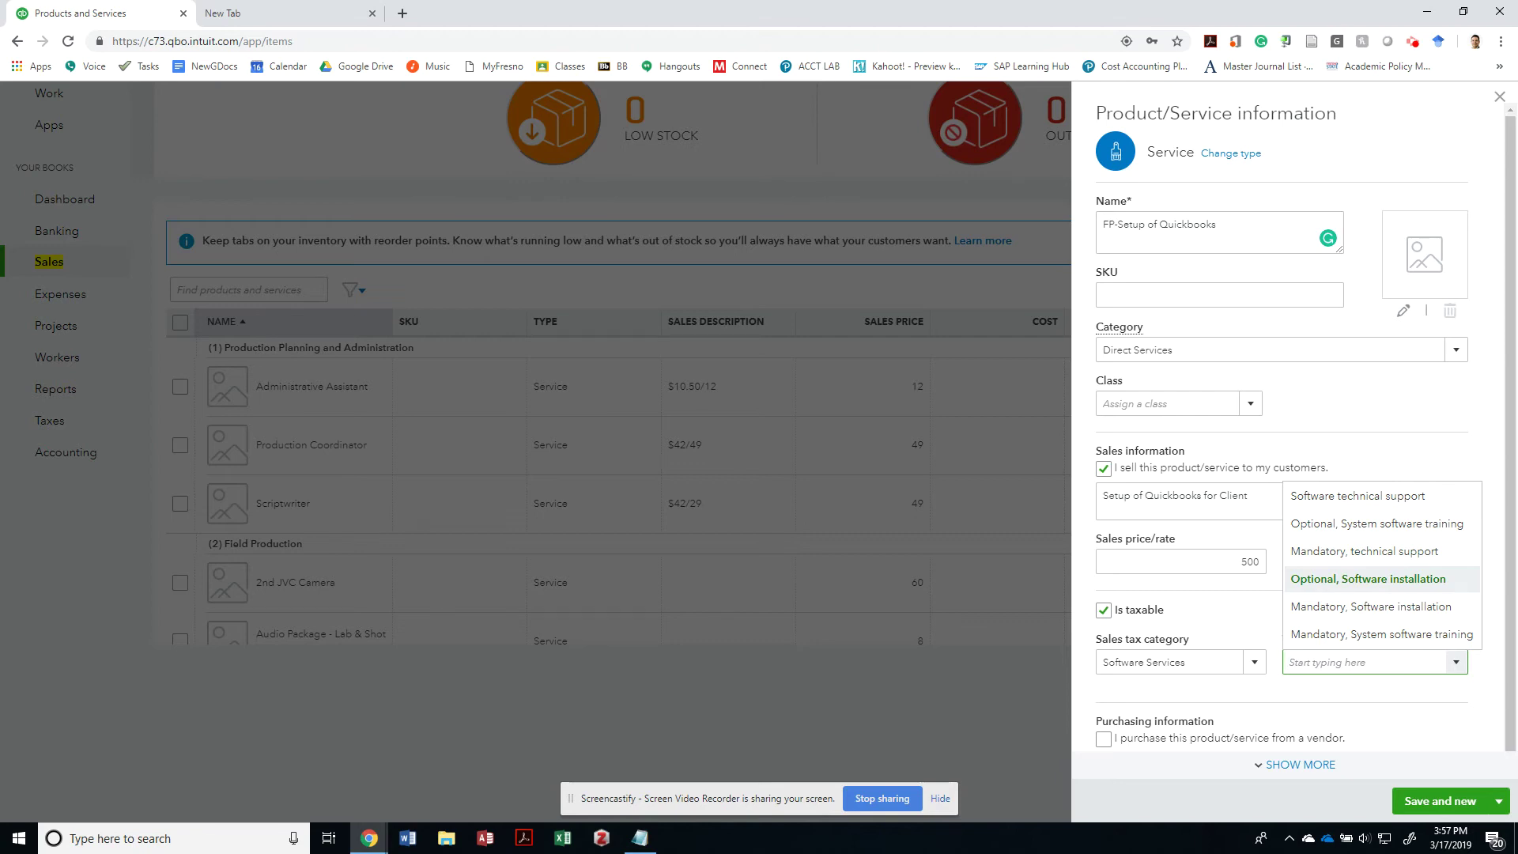
click(1368, 579)
scroll(1296, 579, down, 1)
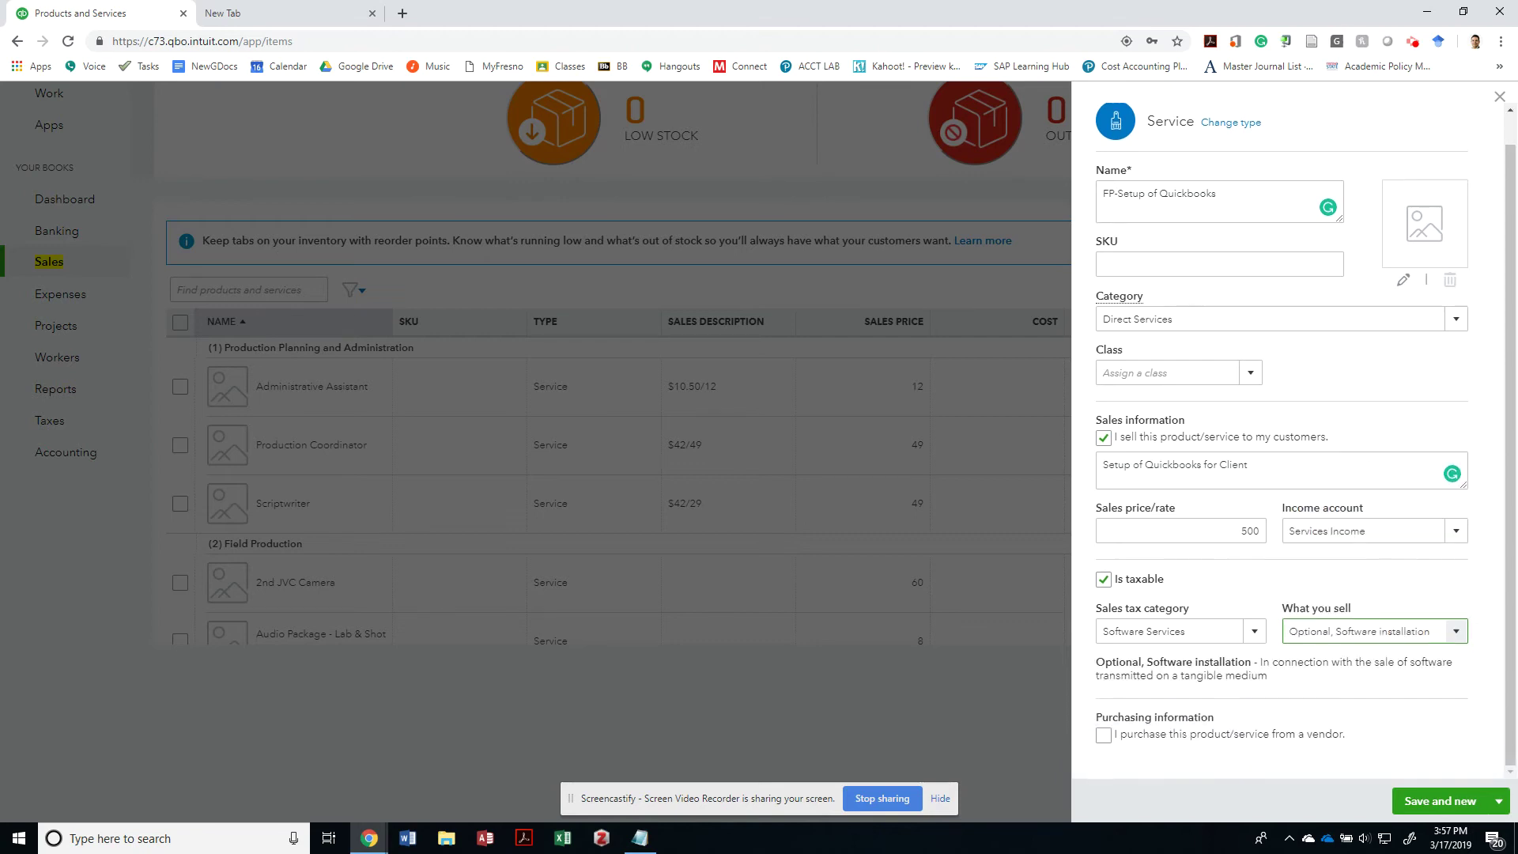
drag(1278, 662, 1336, 677)
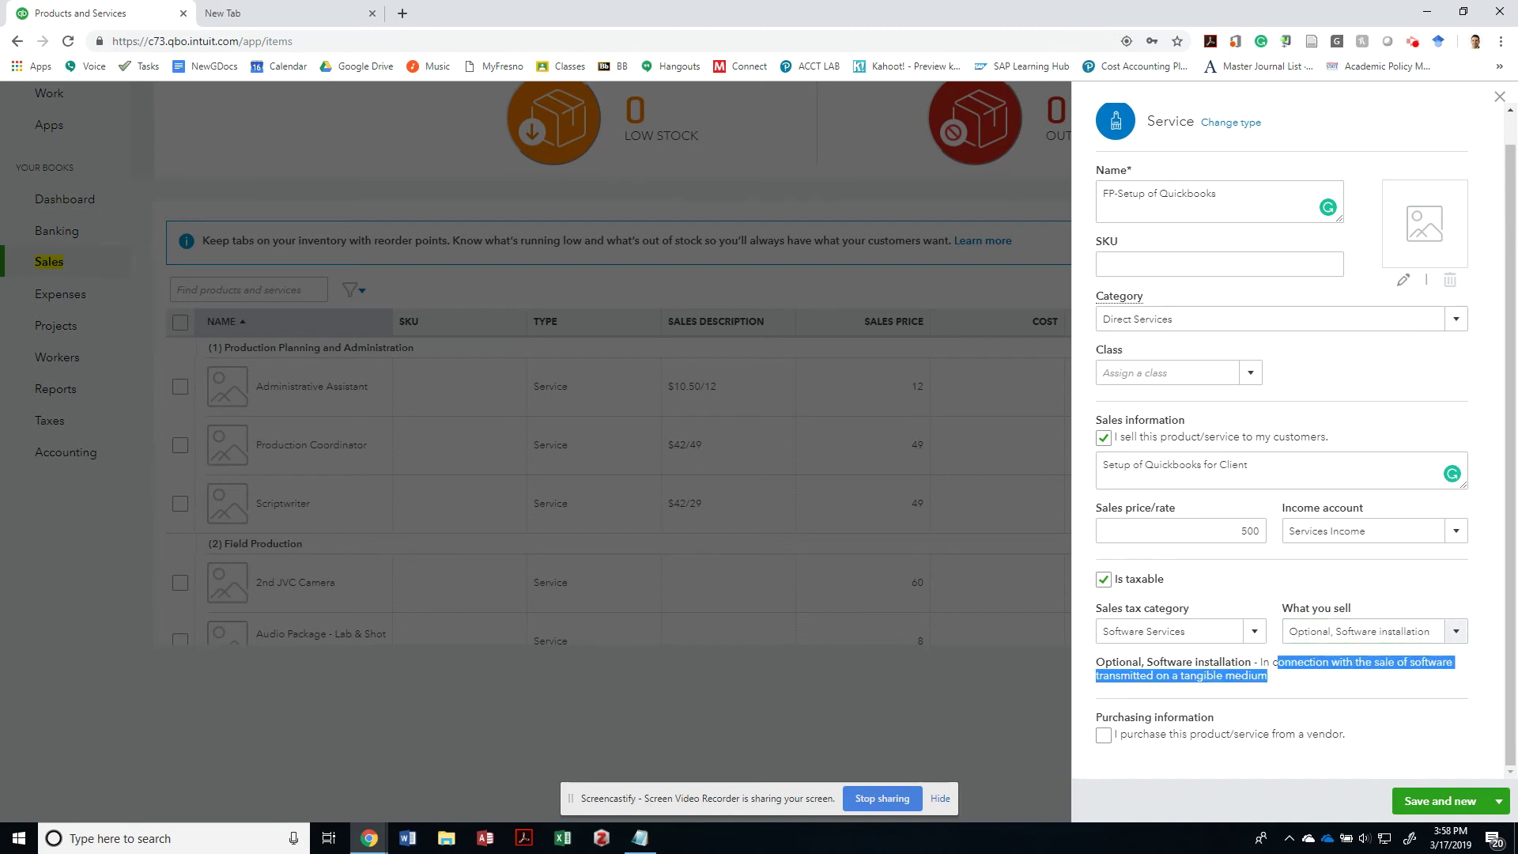
- Reselect Optional, Software installation as what the setup service sells, and save it while starting a new service
click(1455, 631)
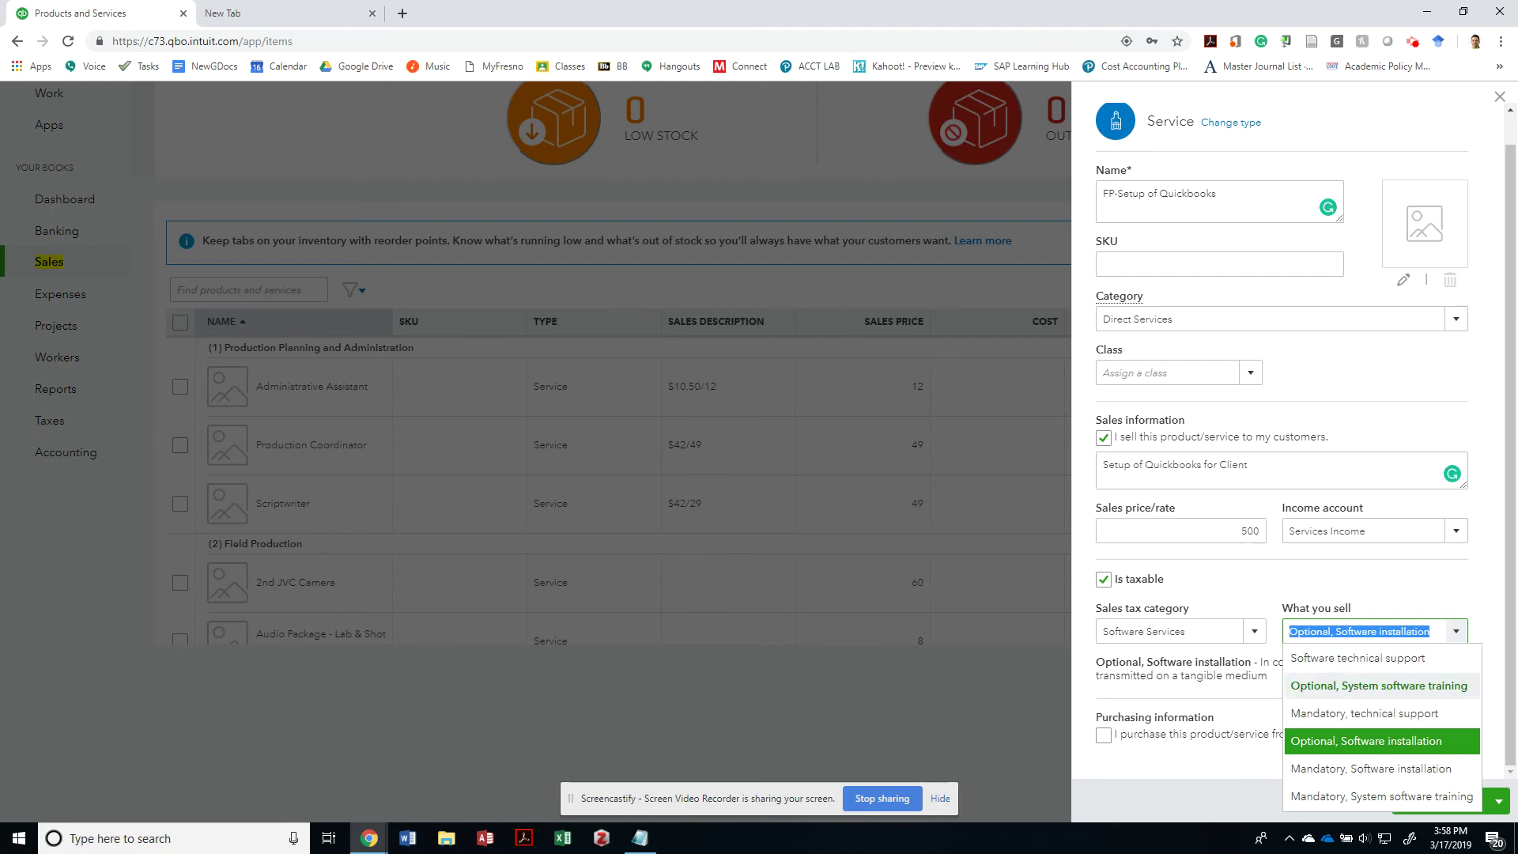
click(1368, 741)
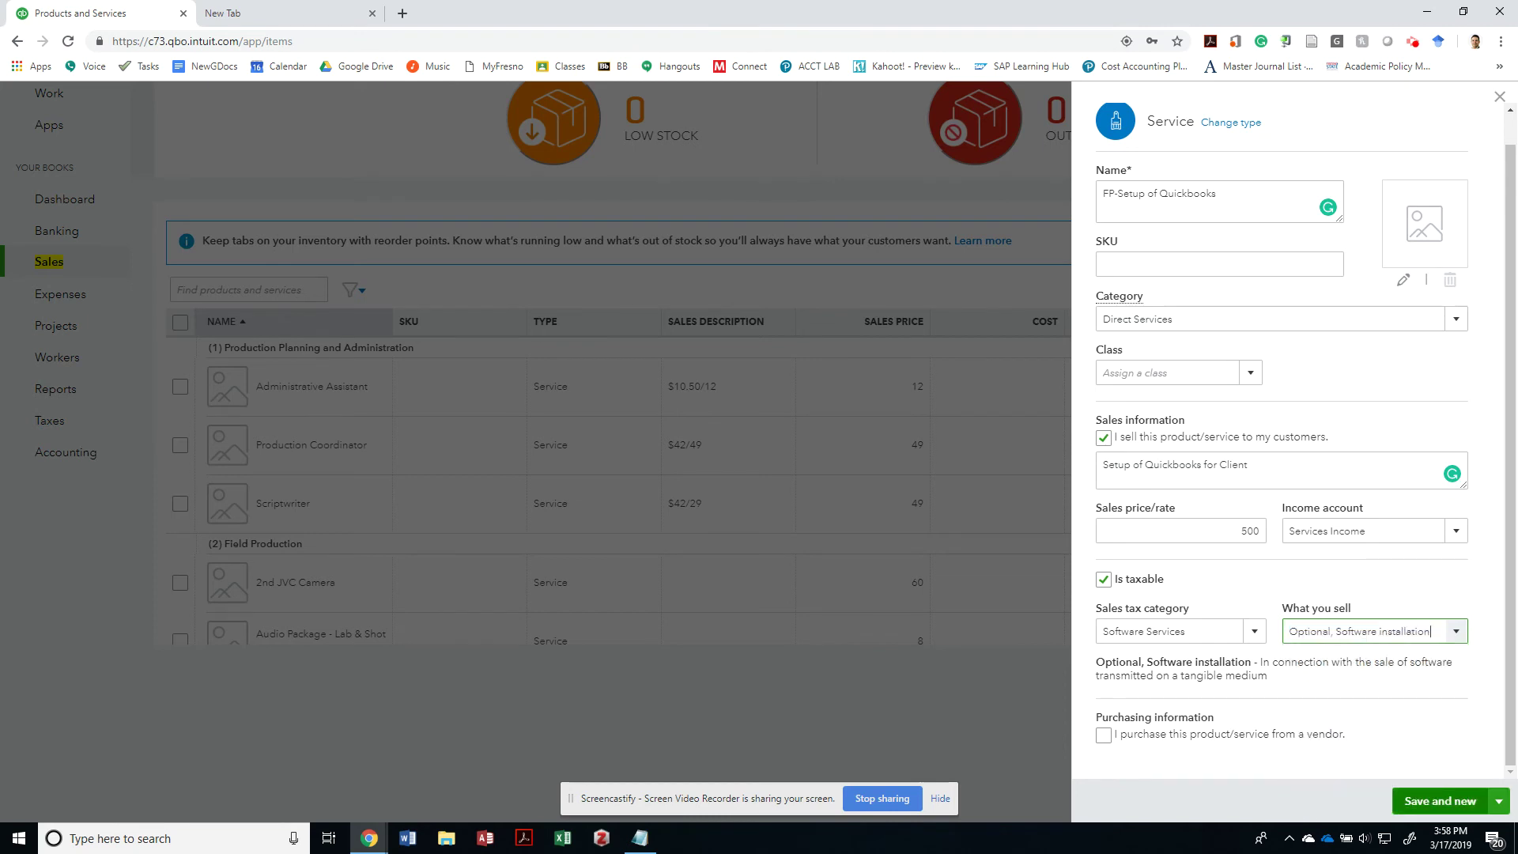
click(1440, 801)
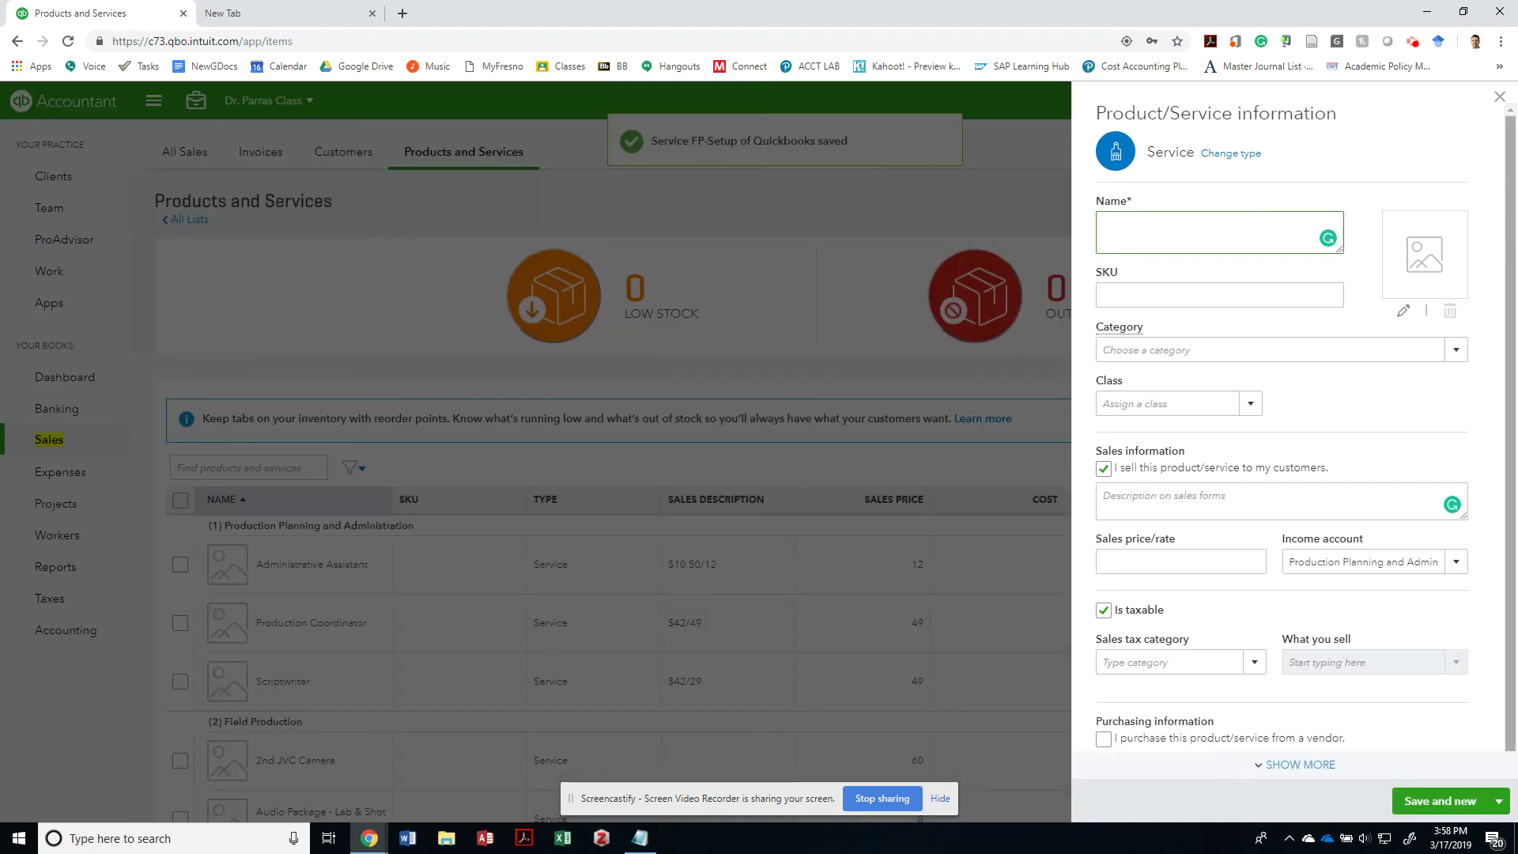
- Name the new service FP-Review Quickbook Transaction and assign it to the Direct Services category
key(alt+Tab)
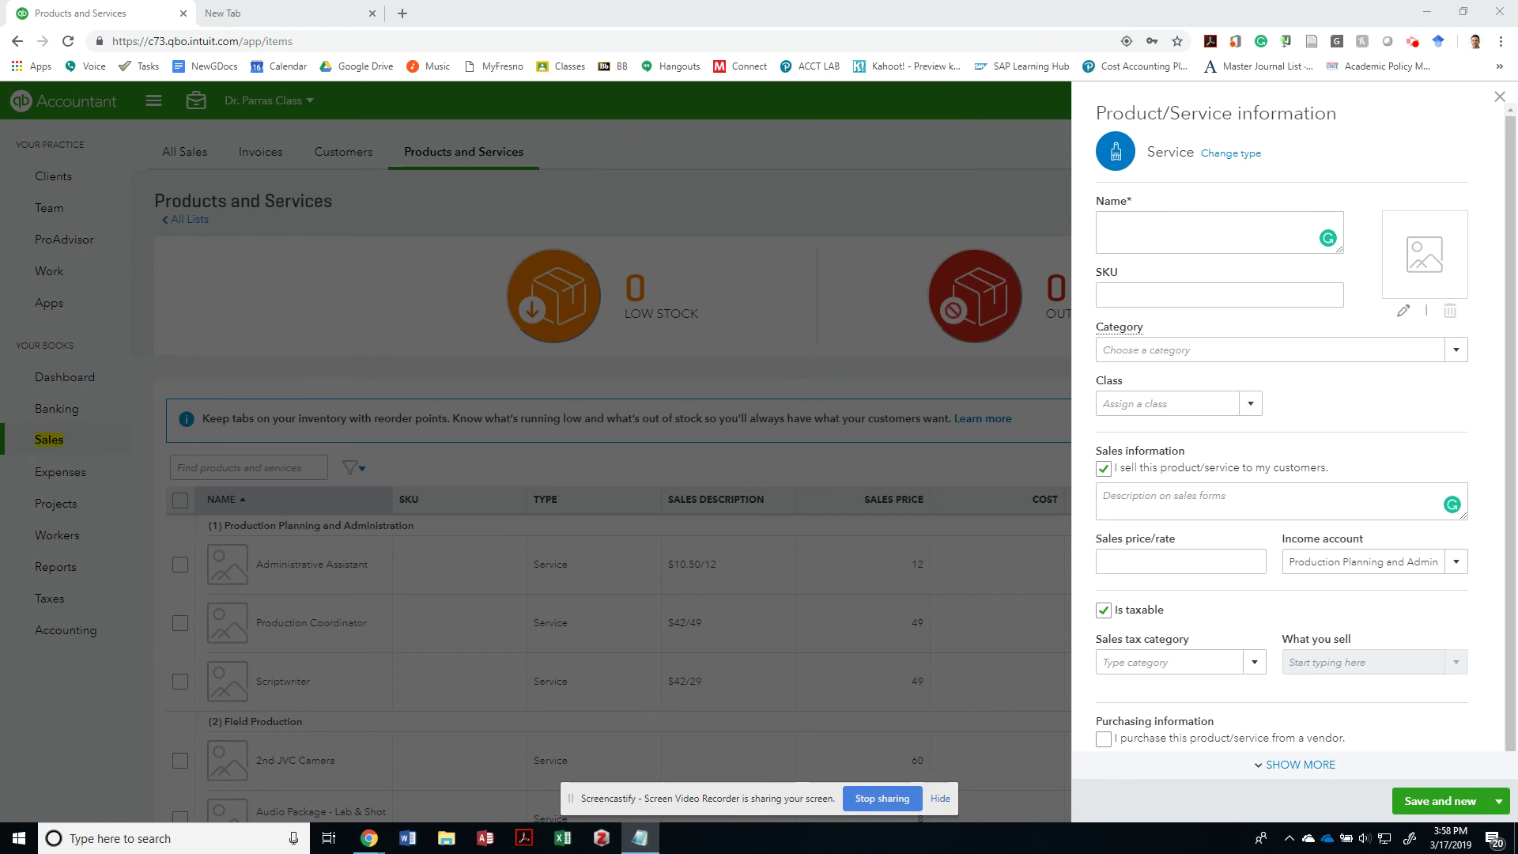
key(alt+Tab)
text(FP)
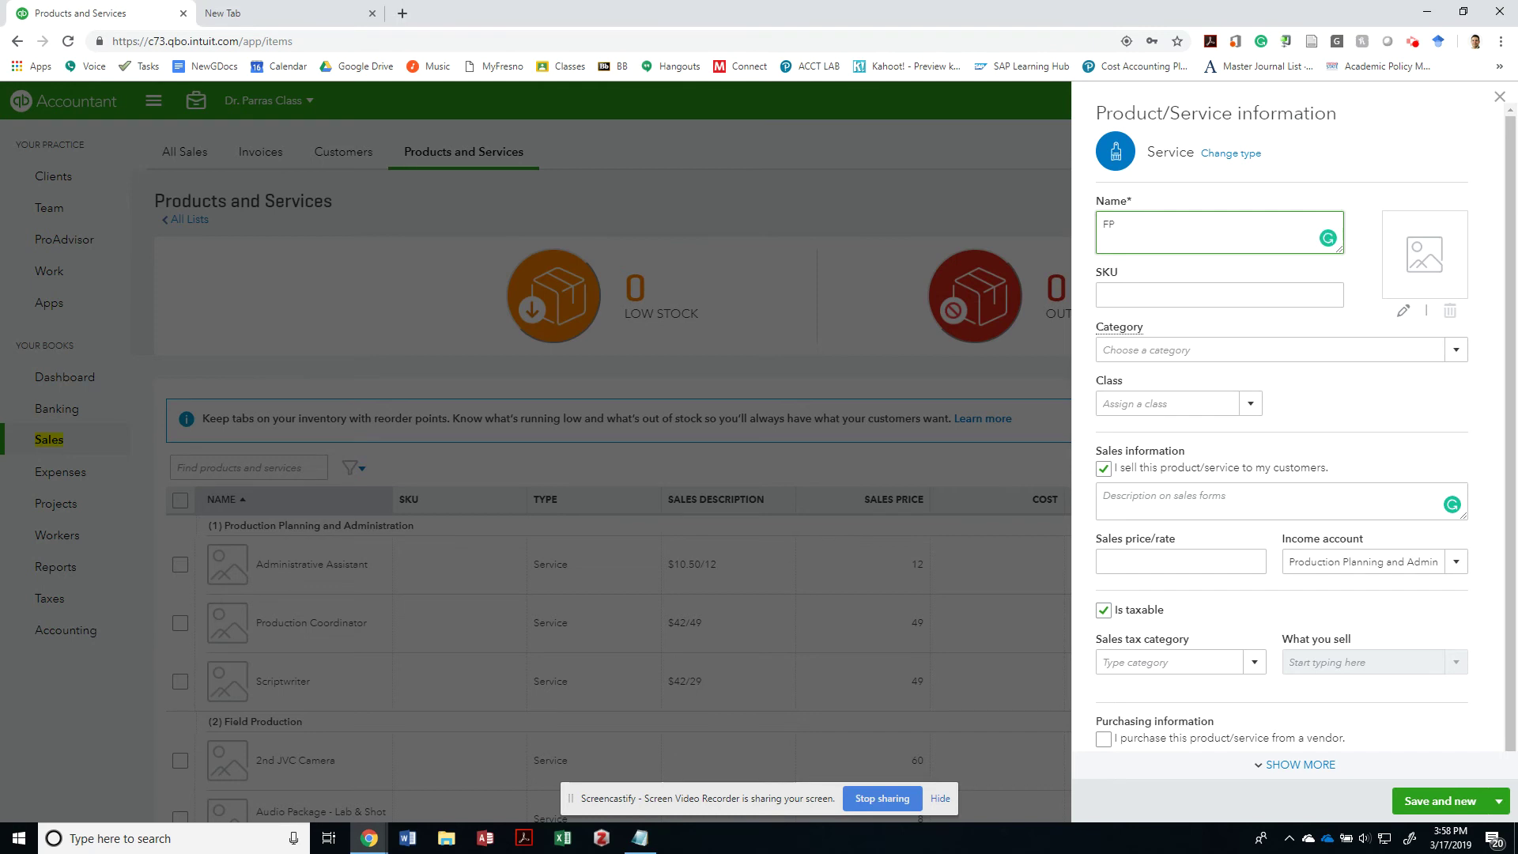
text(-Review Quickbook Transaction)
key(Tab)
key(Tab)
key(Tab)
text(Di)
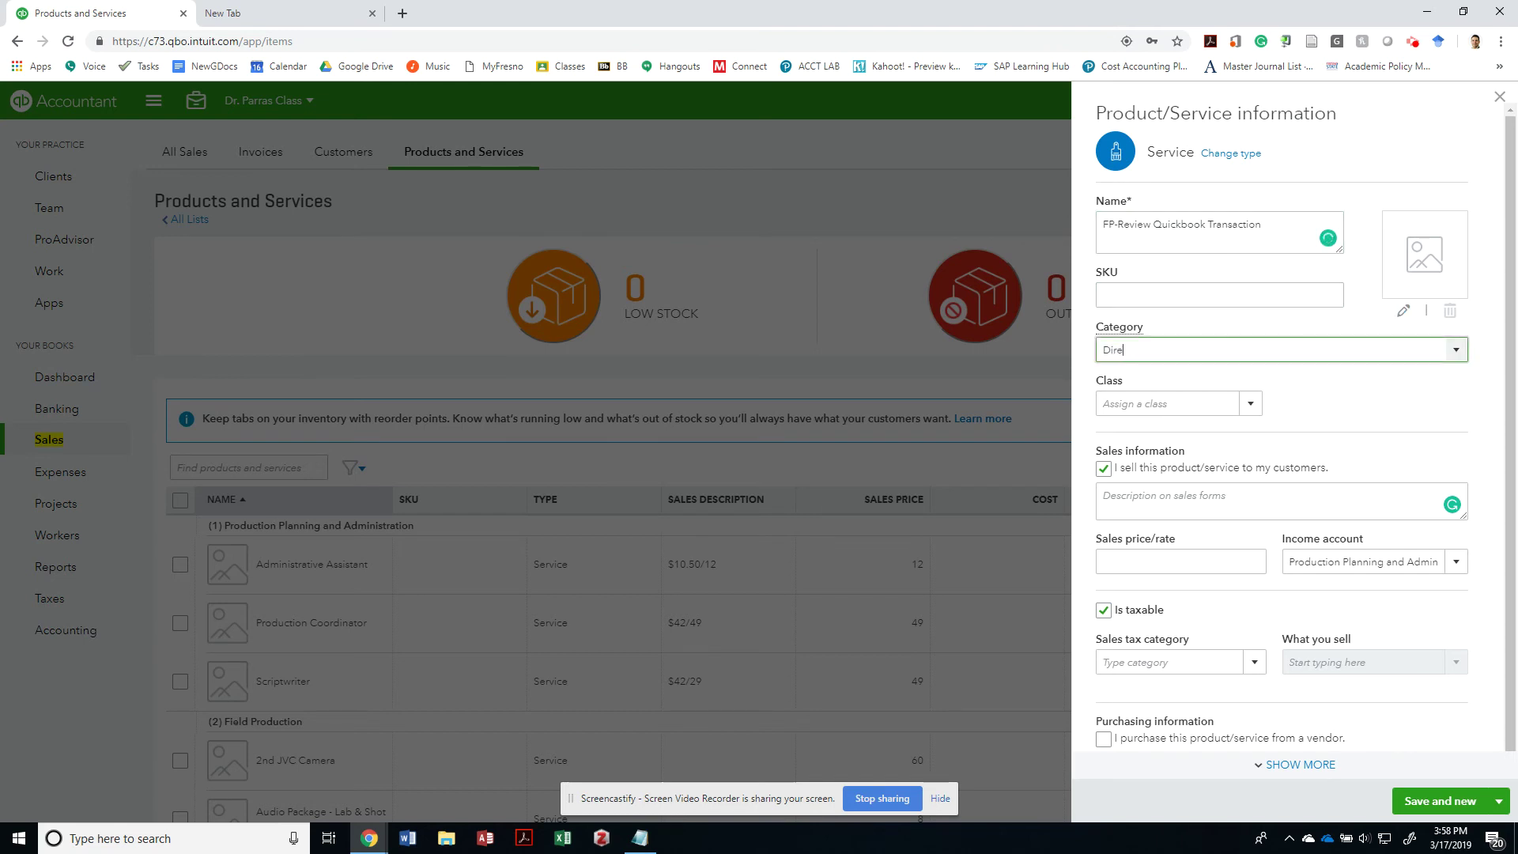
text(re)
key(Tab)
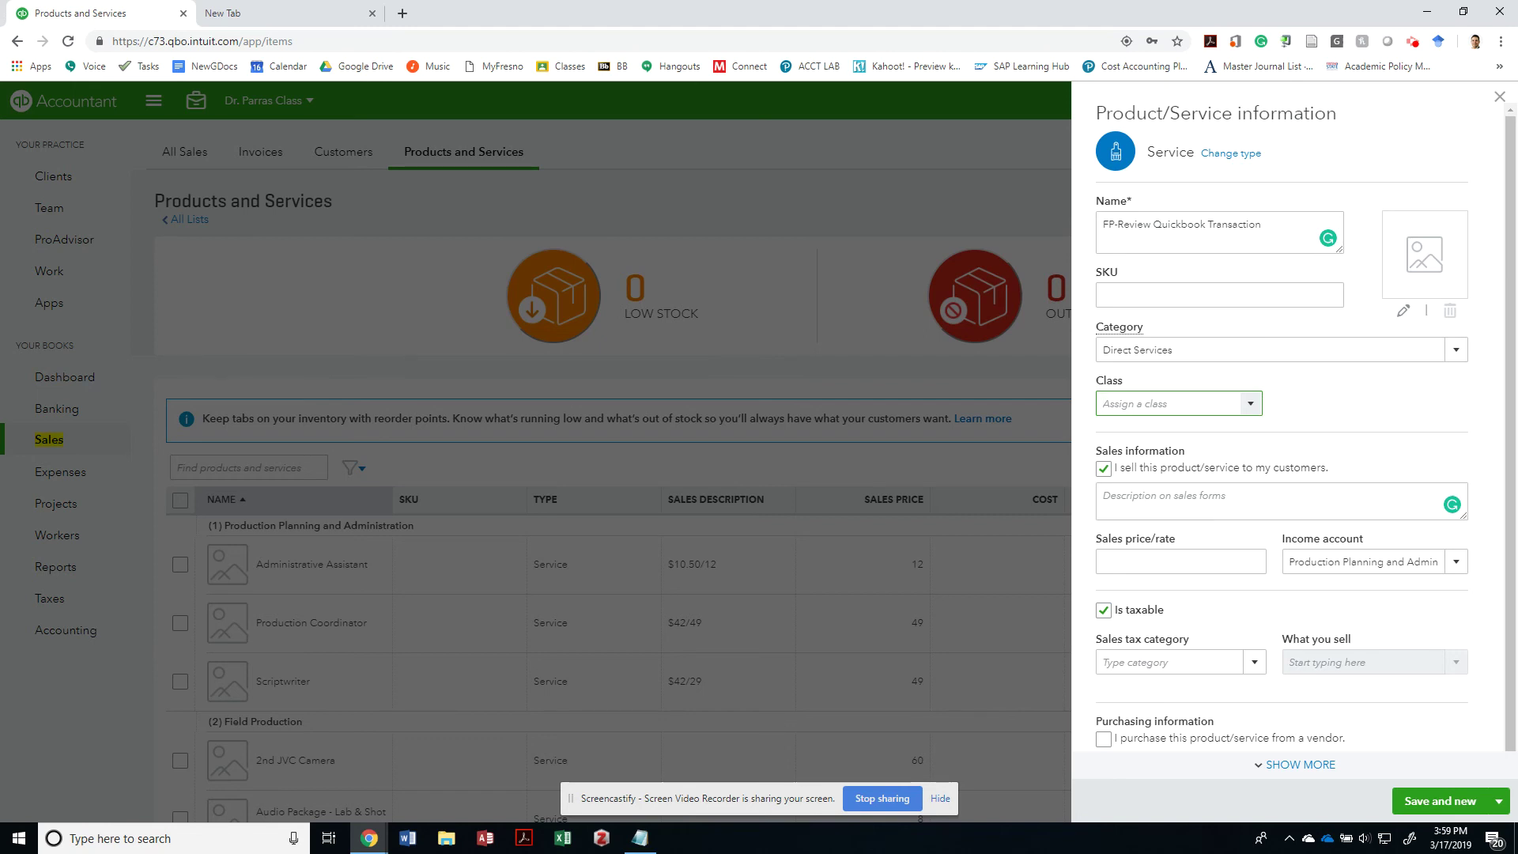
- Set the review service's sales price to 1000 and its income account to Services Income
click(1181, 561)
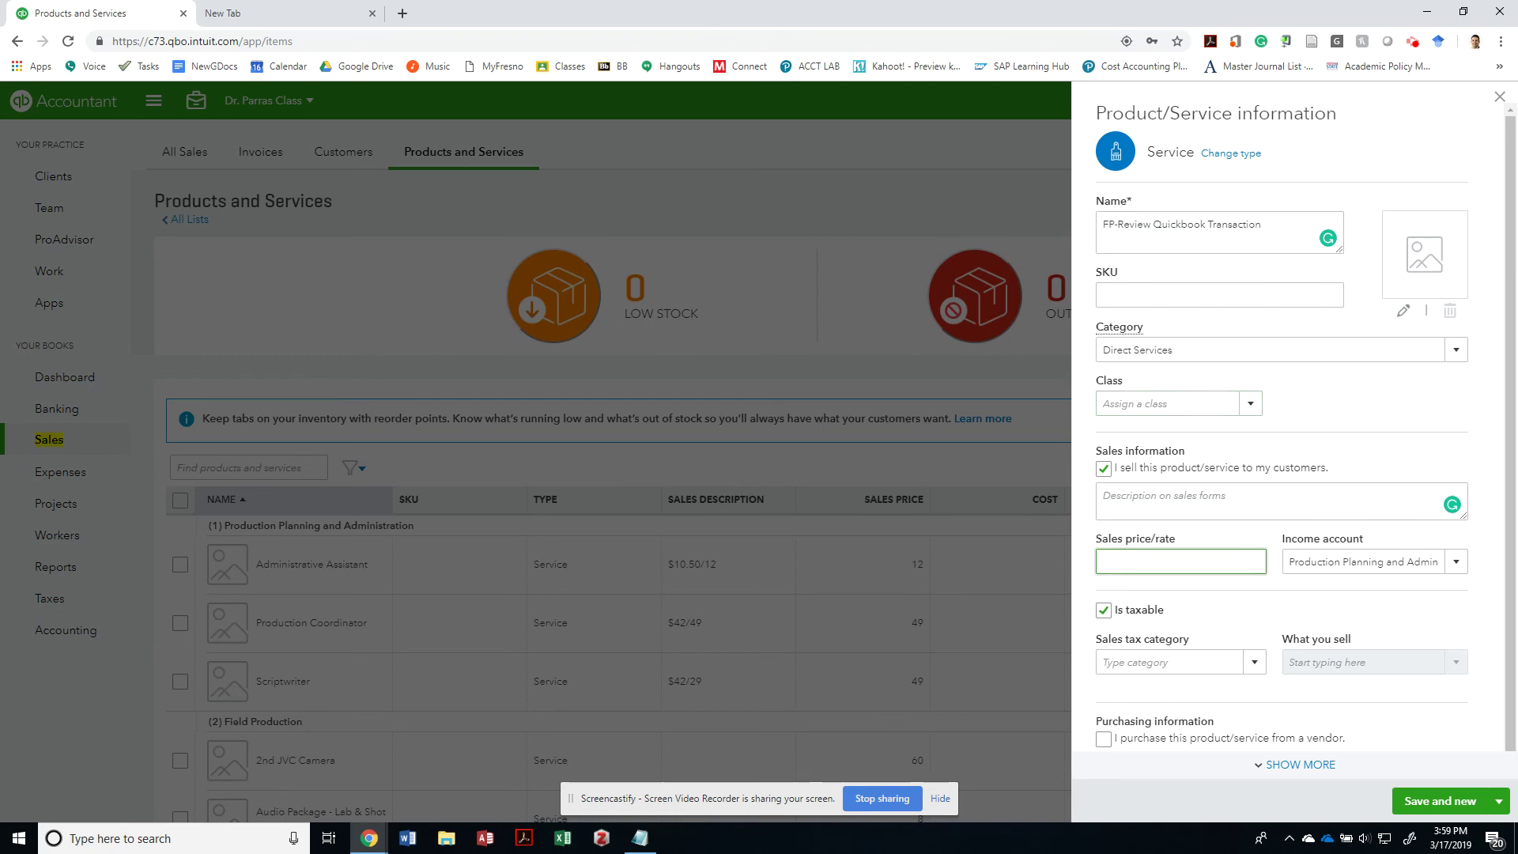
text(1000)
key(Tab)
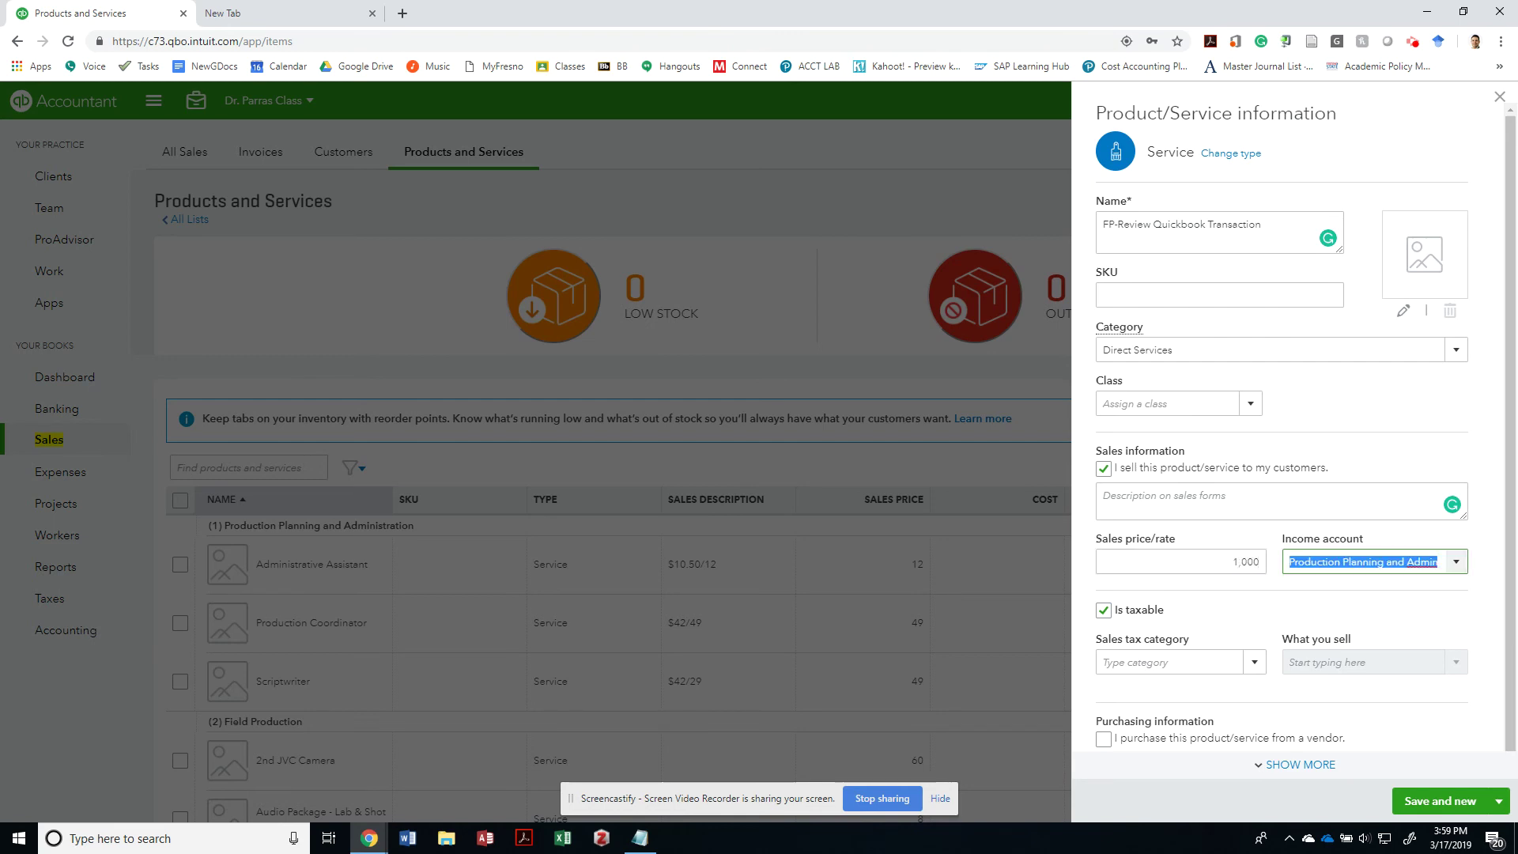
text(services)
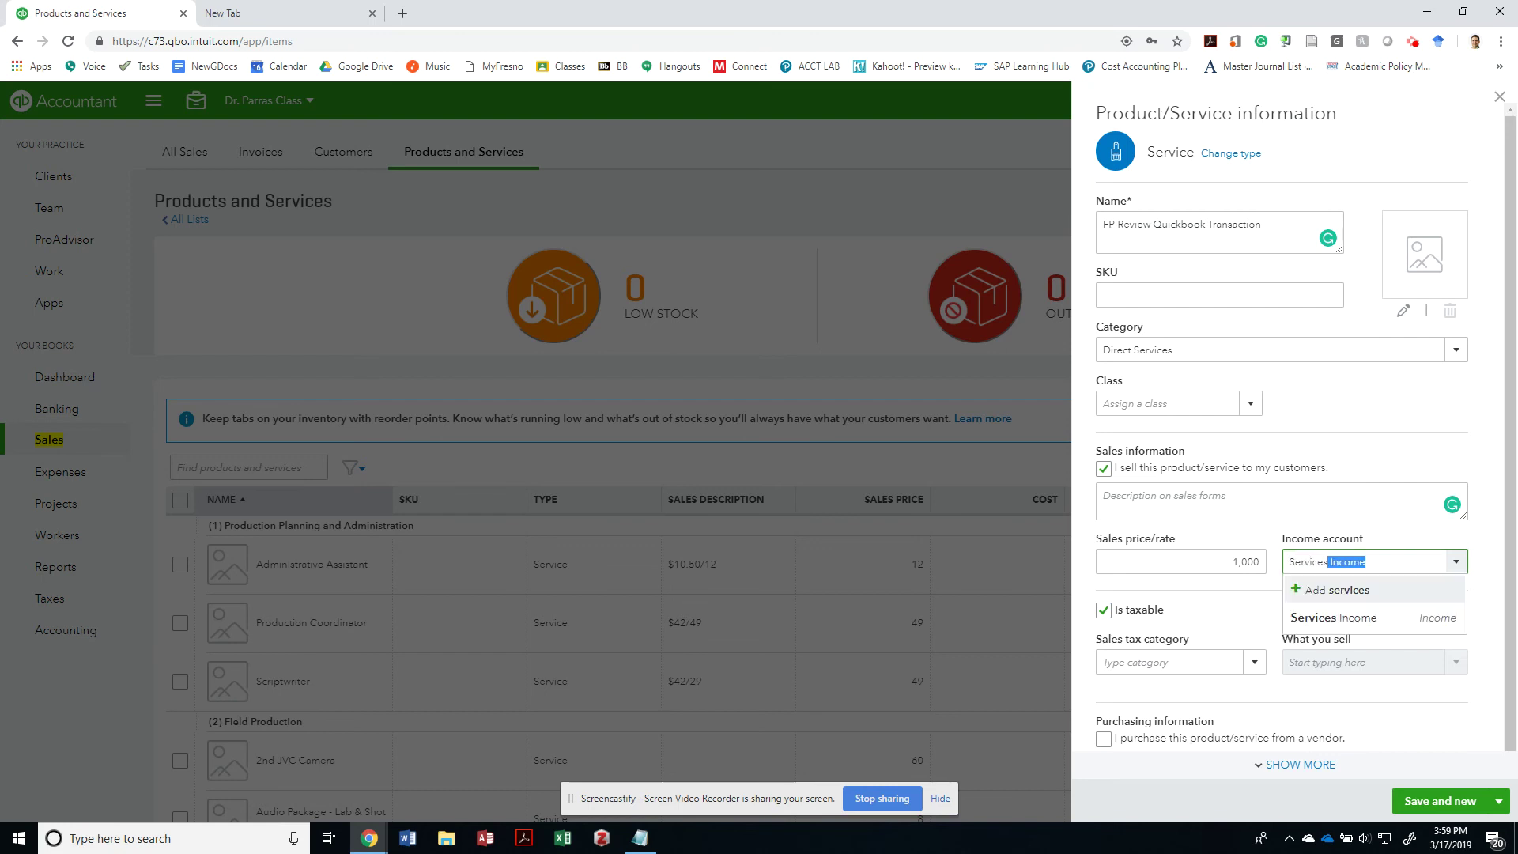
key(Return)
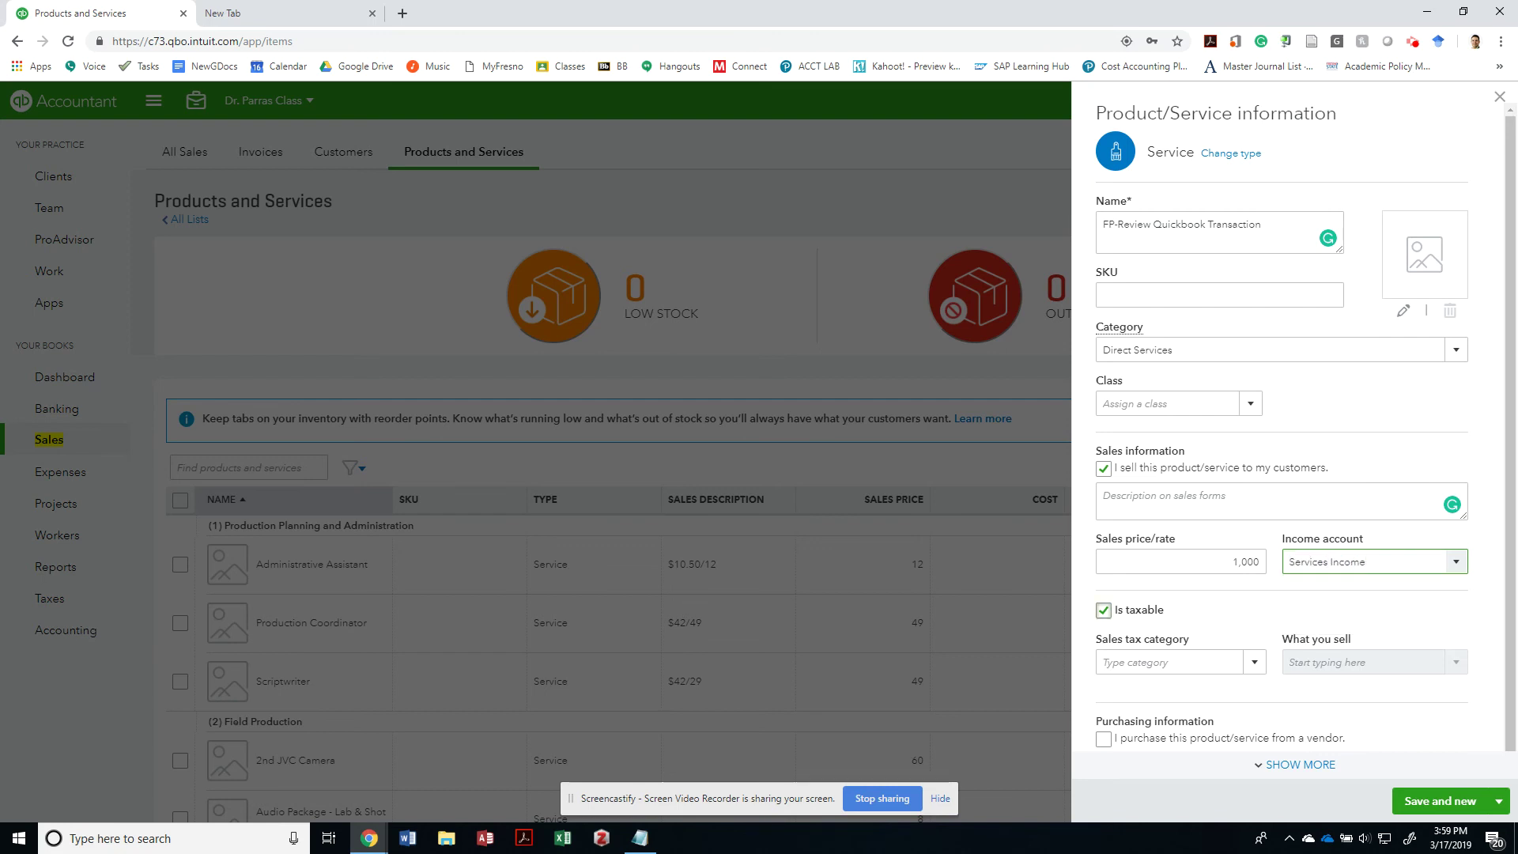
- Set the review service's sales tax category to Professional Services
click(1170, 662)
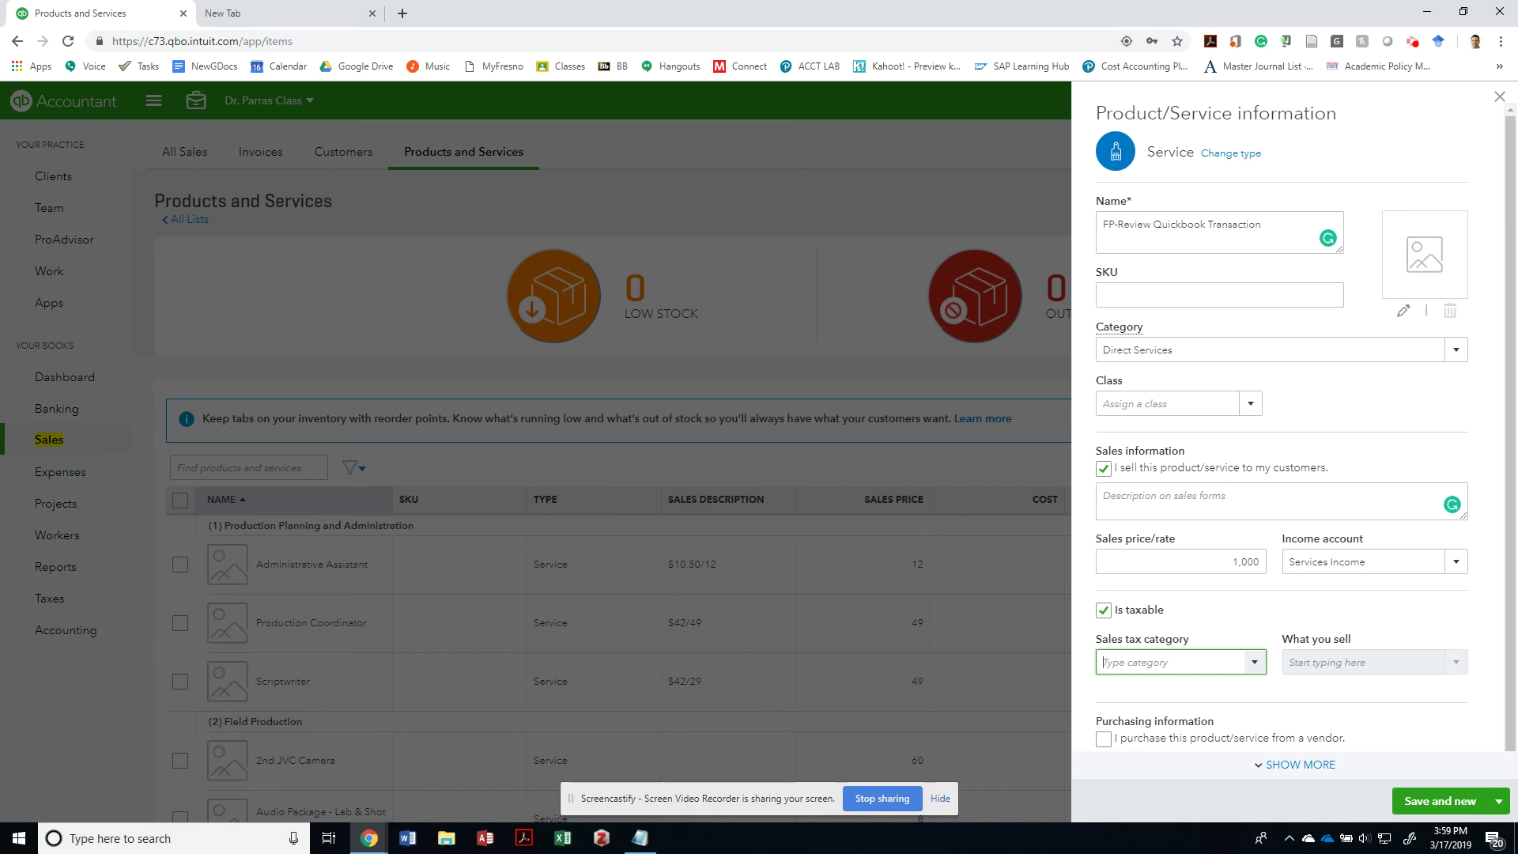
text(Professional Services)
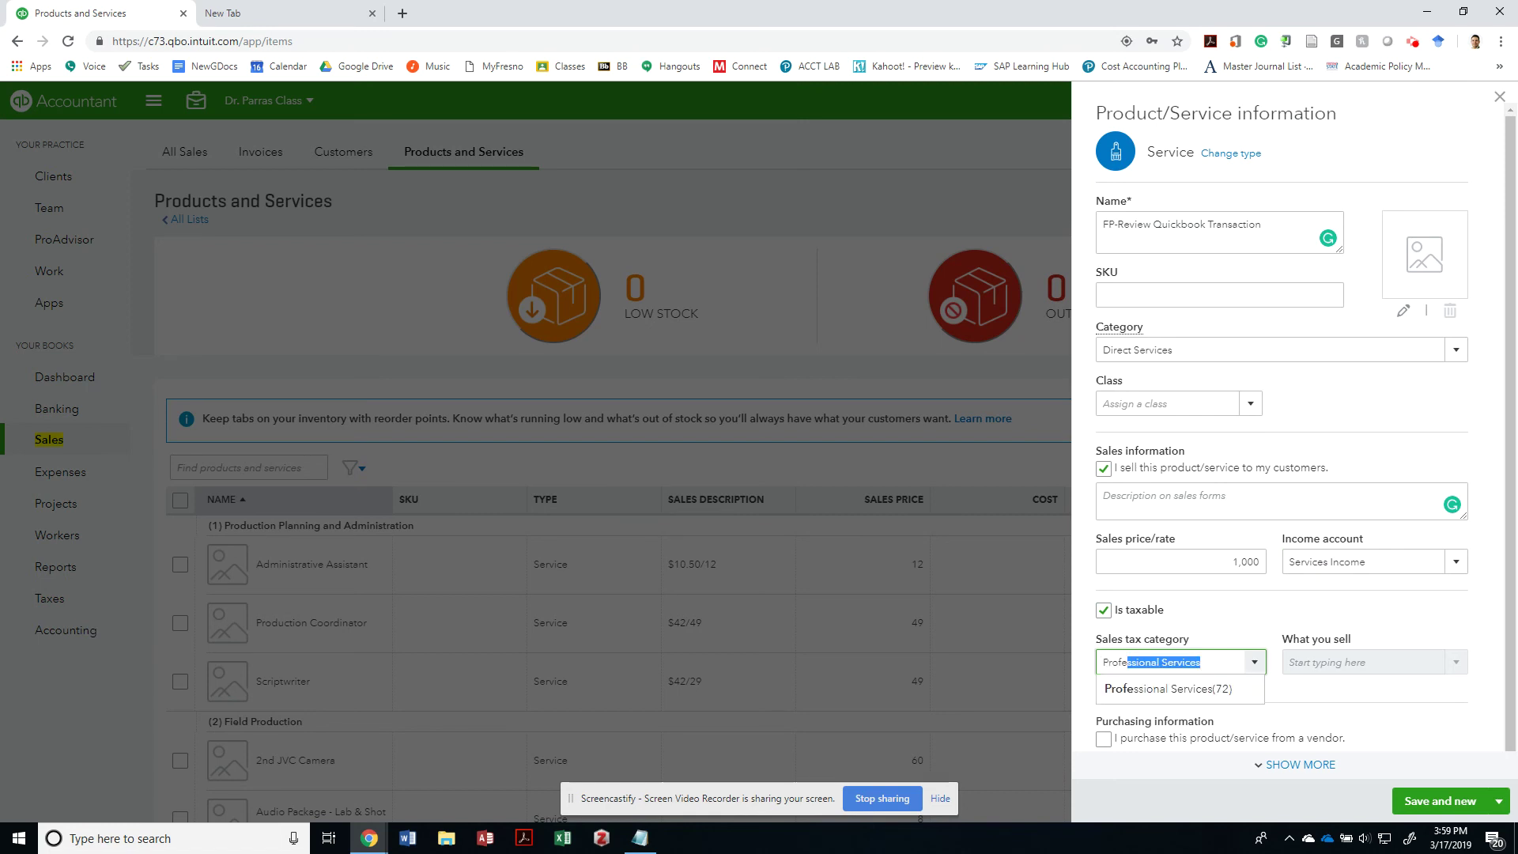
click(1168, 689)
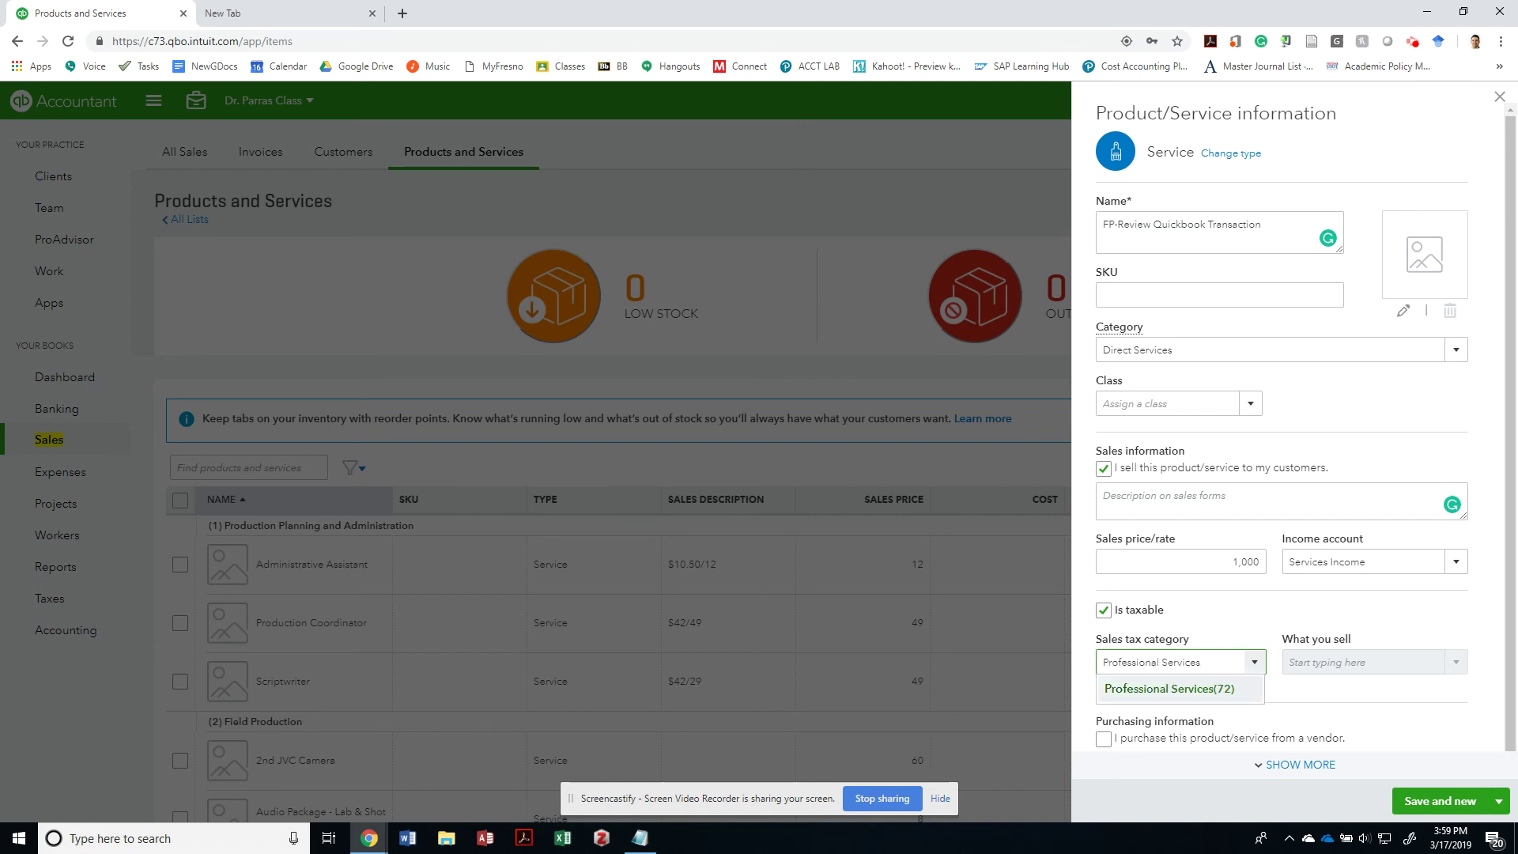
- Look through the Professional Services options for what the review service sells
click(1456, 662)
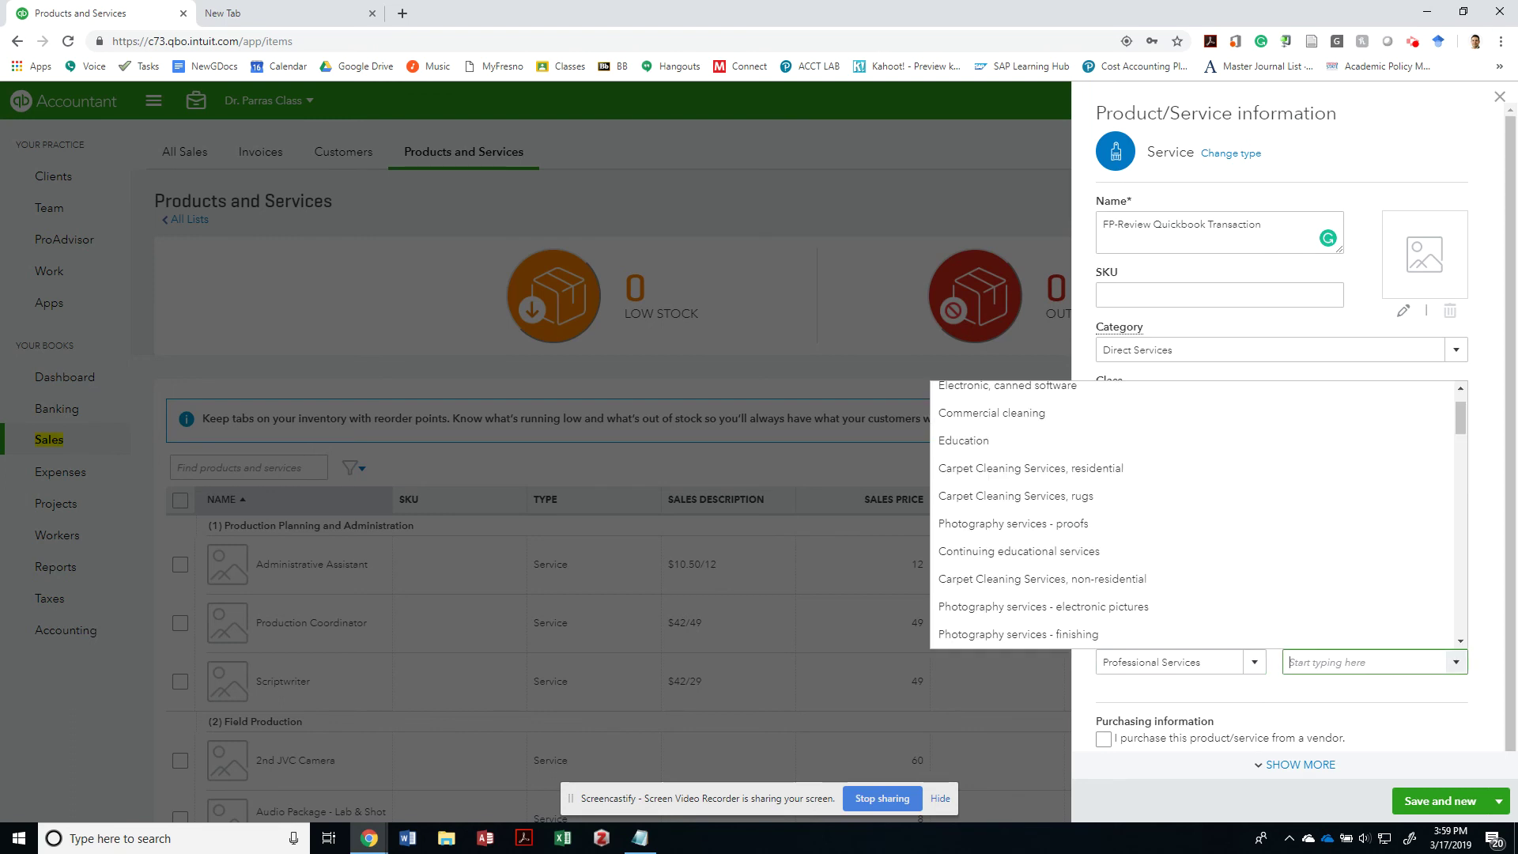
key(Down)
key(Down)
key(Down)
key(Down)
key(Down)
key(Down)
key(Down)
key(Down)
key(Down)
key(Down)
key(Down)
key(Down)
key(Down)
key(Down)
key(Down)
key(Down)
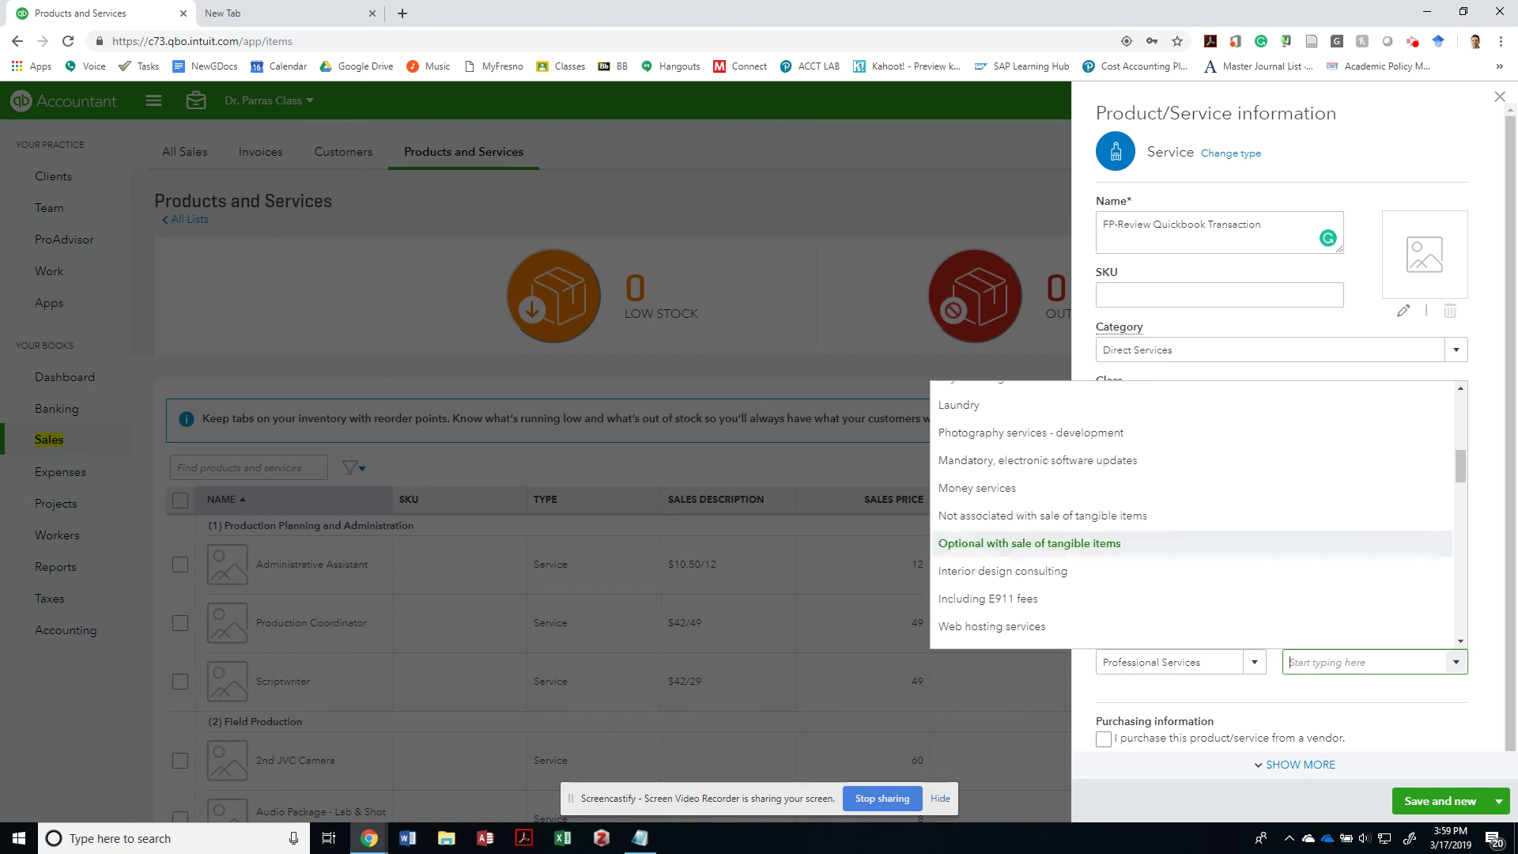
key(Down)
key(Down)
key(Down)
key(Down)
key(Down)
key(Down)
key(Down)
key(Down)
key(Down)
key(Down)
key(Down)
key(Down)
- Filter the options for what the review service sells by "acc" and "boo", clearing the filter after each search
text(acc)
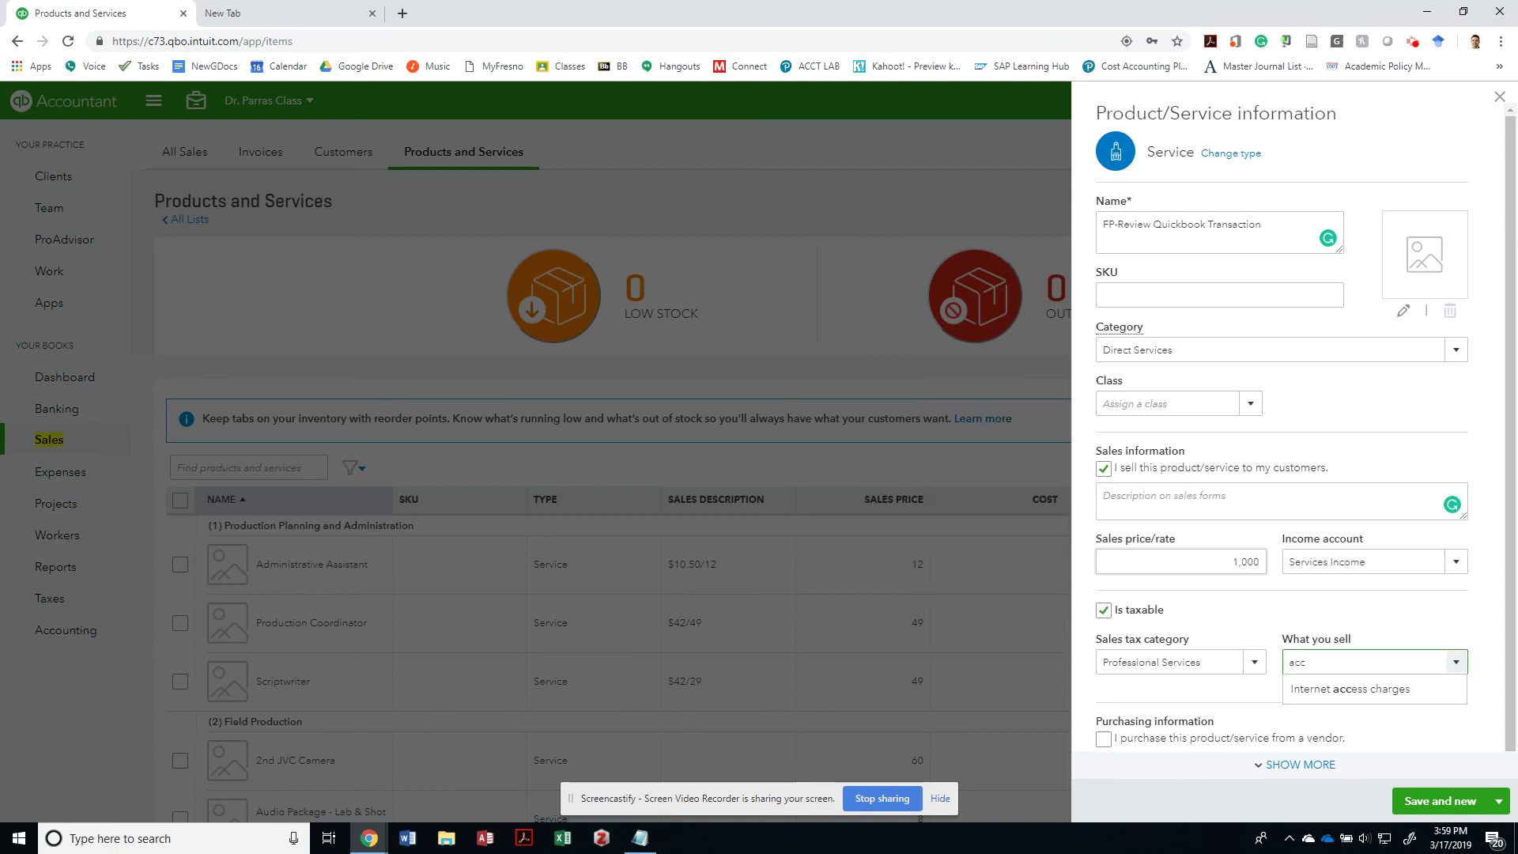
key(BackSpace)
key(BackSpace)
key(BackSpace)
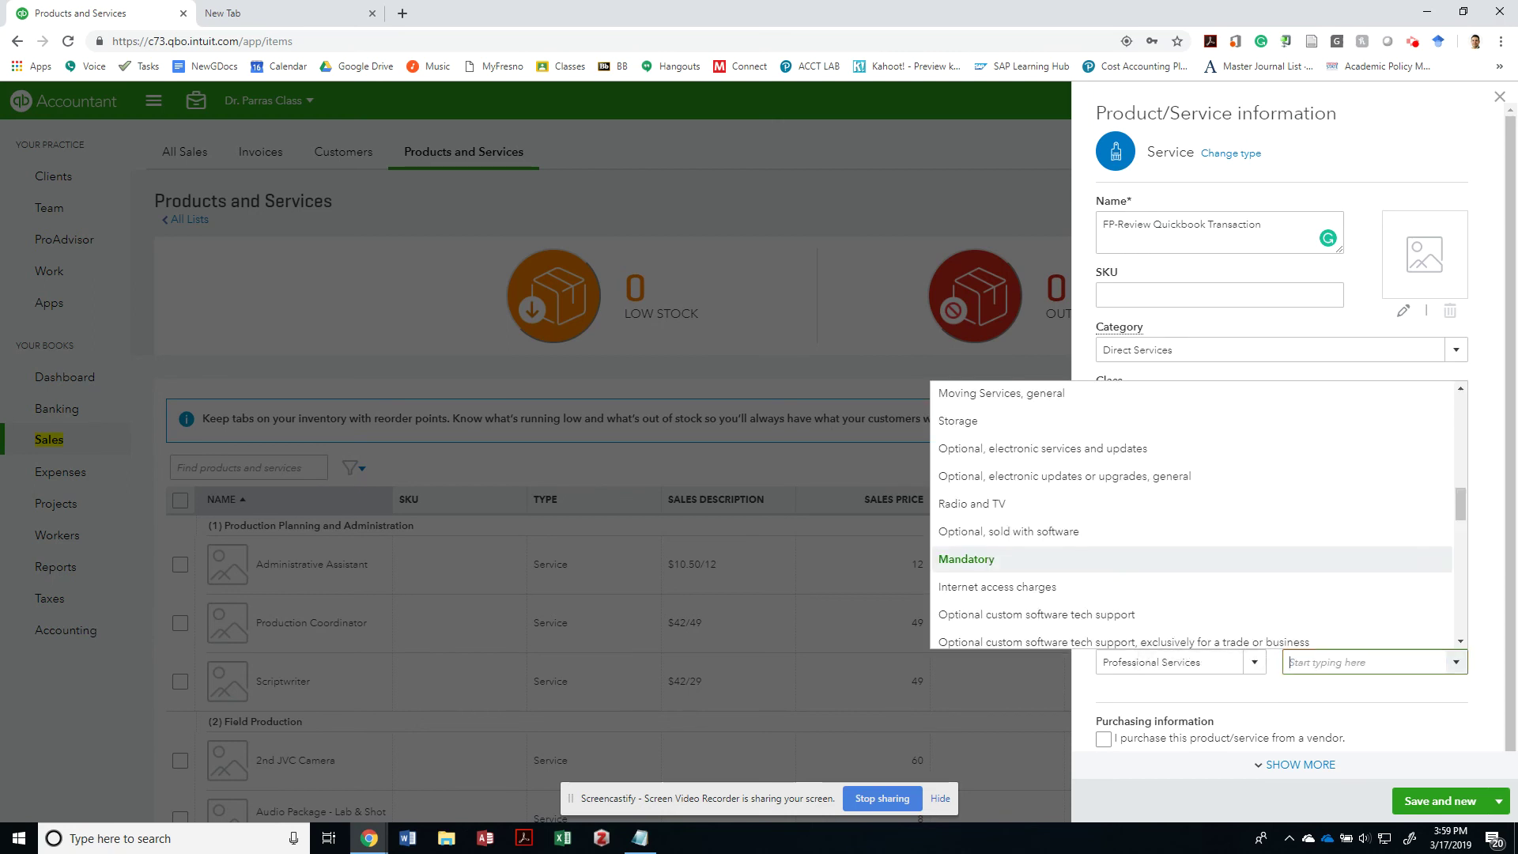
text(boo)
key(BackSpace)
key(BackSpace)
key(BackSpace)
- Specify Business Services as what the review service sells, check its tax description, and save and close the service
scroll(1193, 560, up, 10)
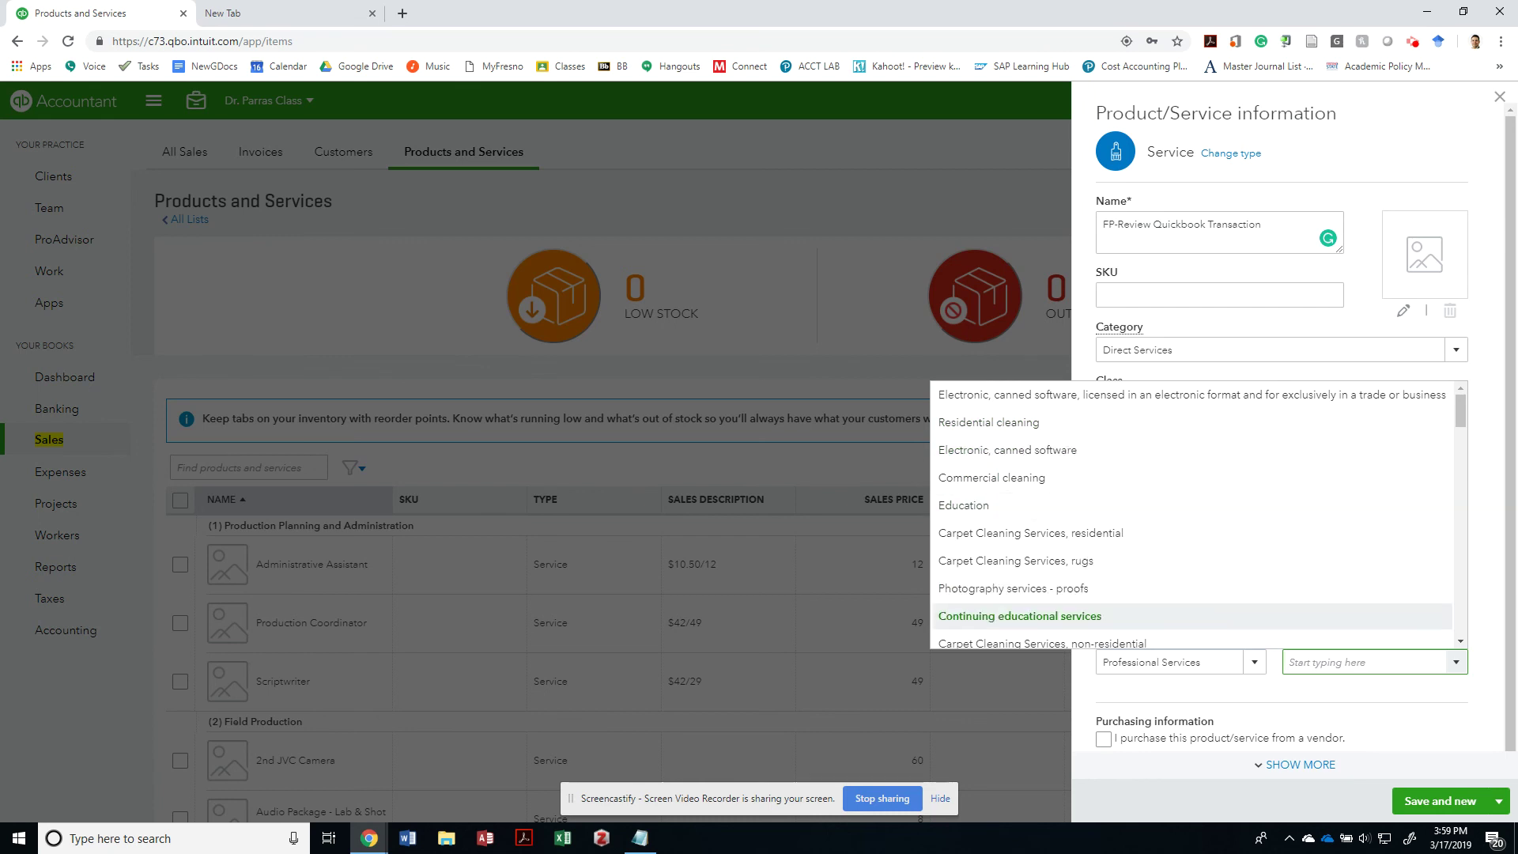
scroll(1192, 538, down, 2)
scroll(1191, 518, down, 1)
scroll(1191, 545, down, 1)
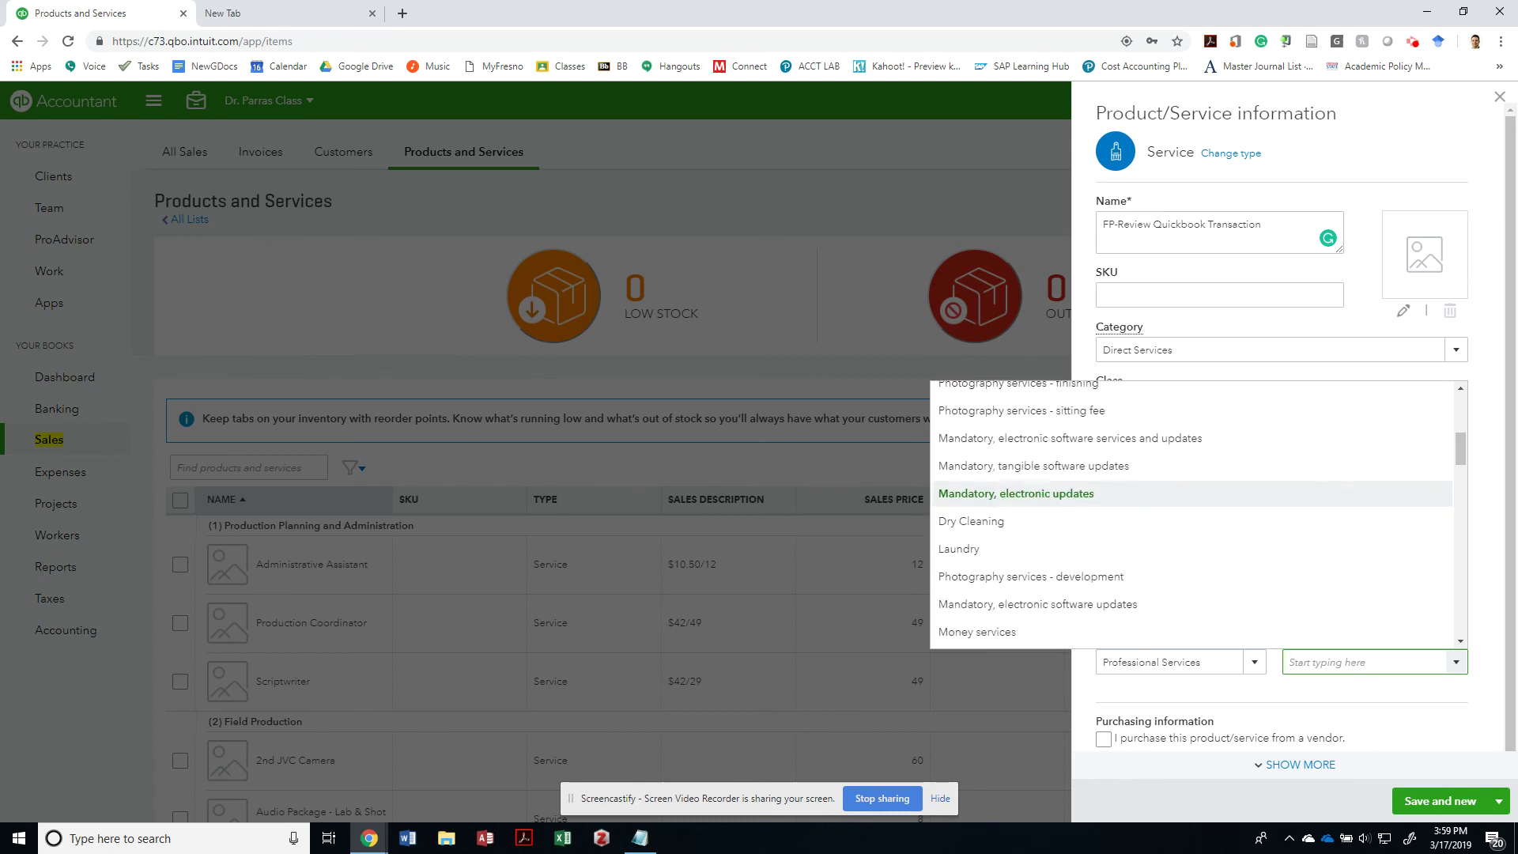
scroll(1192, 569, down, 1)
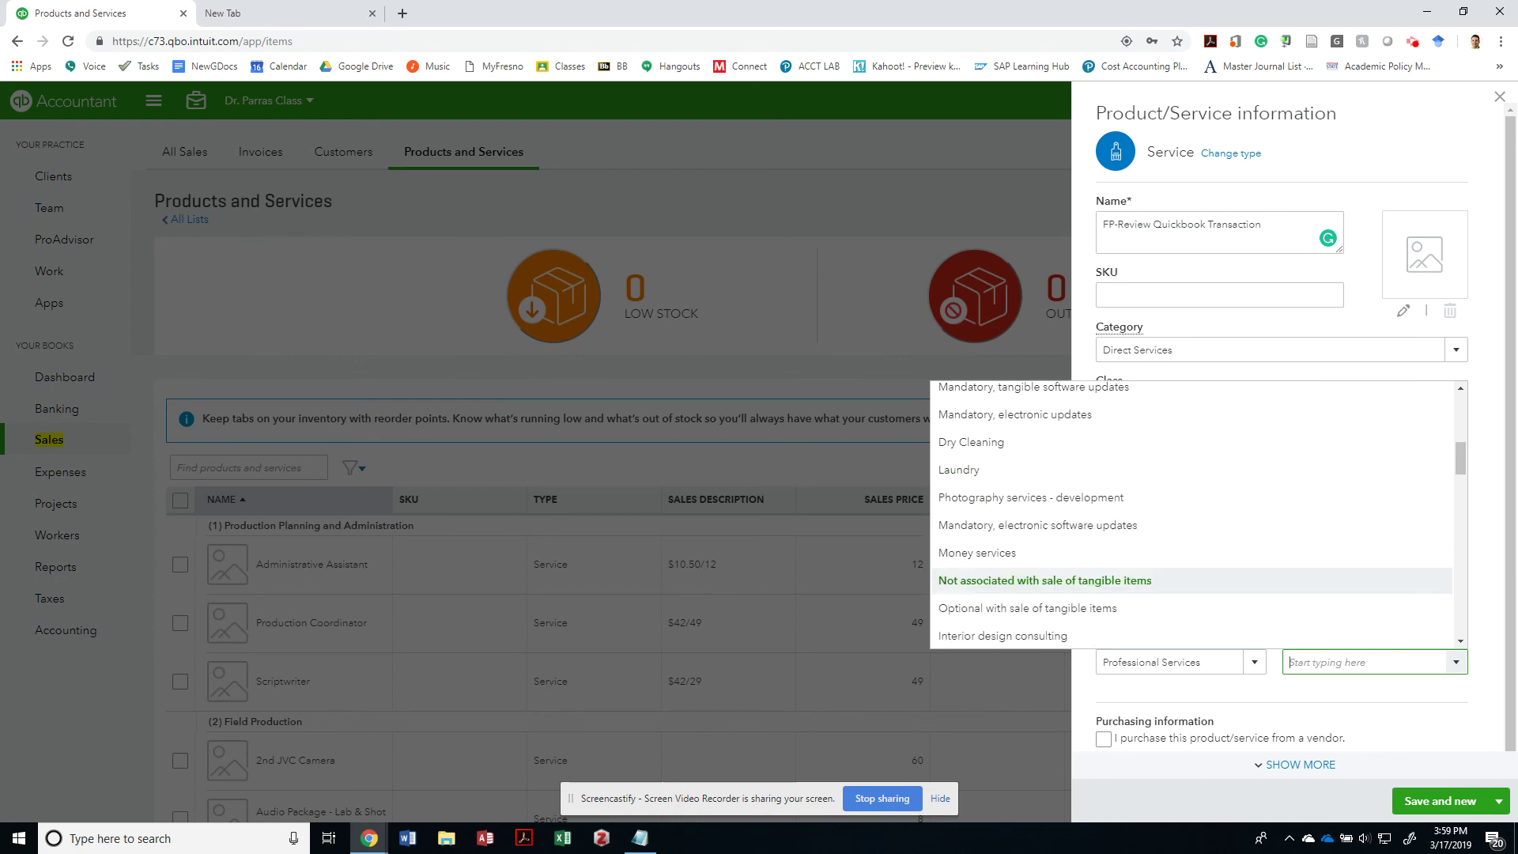
scroll(1192, 580, down, 1)
scroll(1191, 558, down, 1)
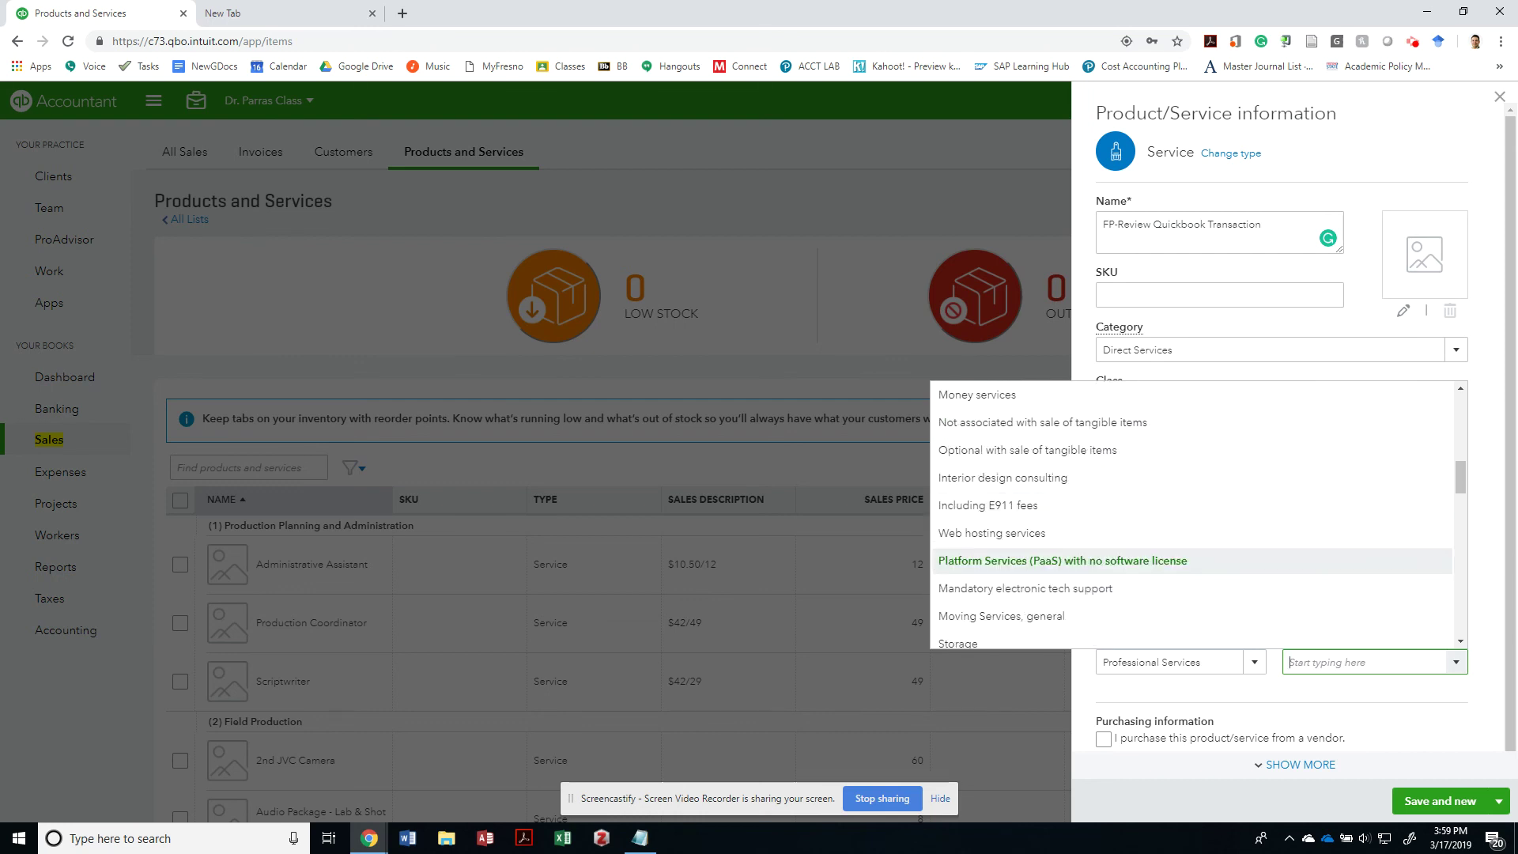
scroll(1191, 563, down, 2)
scroll(1192, 513, up, 1)
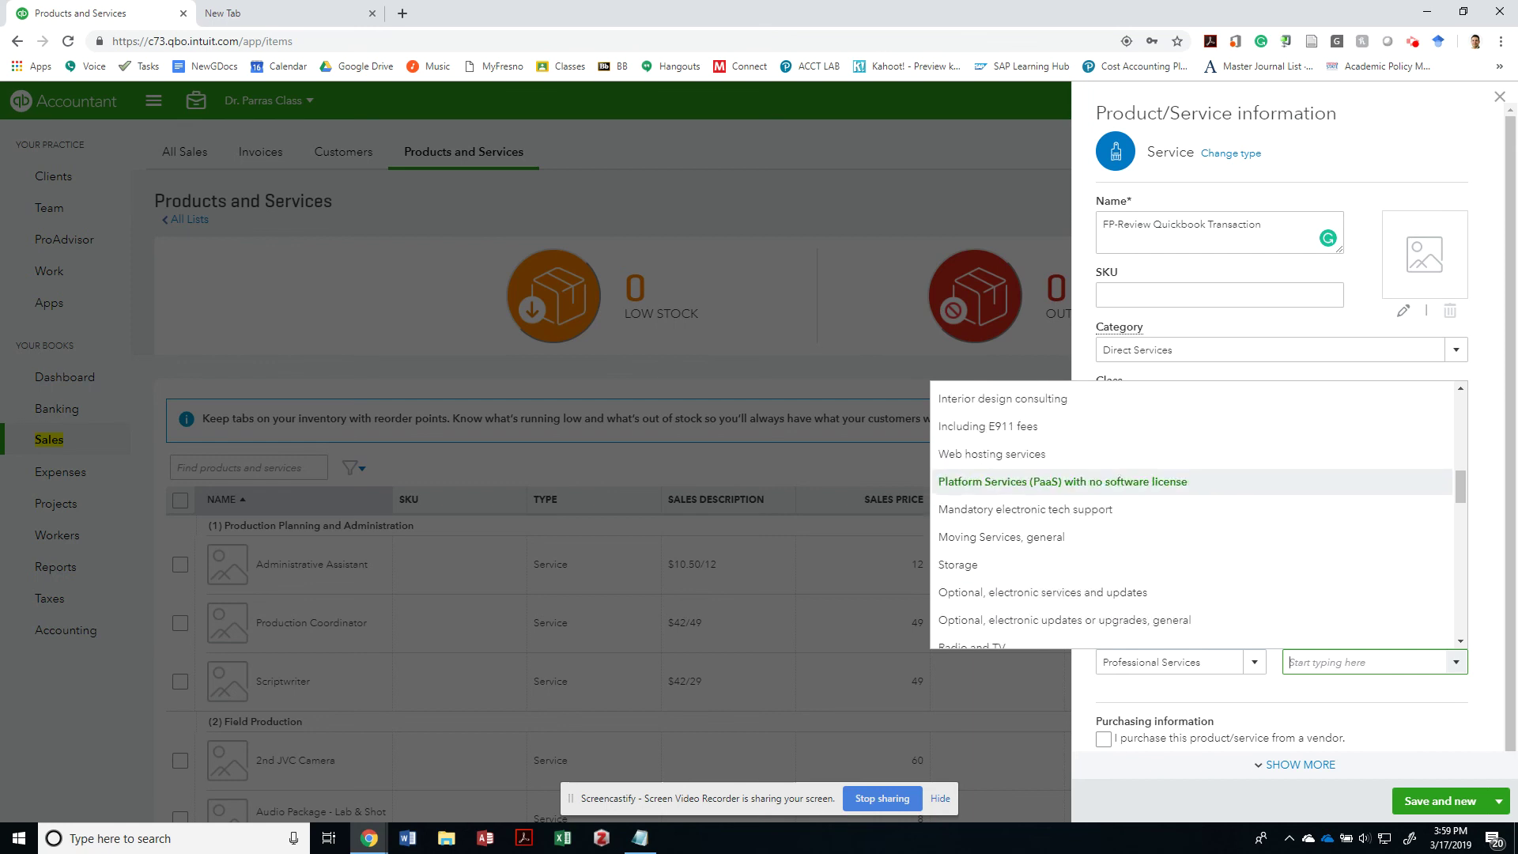
scroll(1191, 431, up, 1)
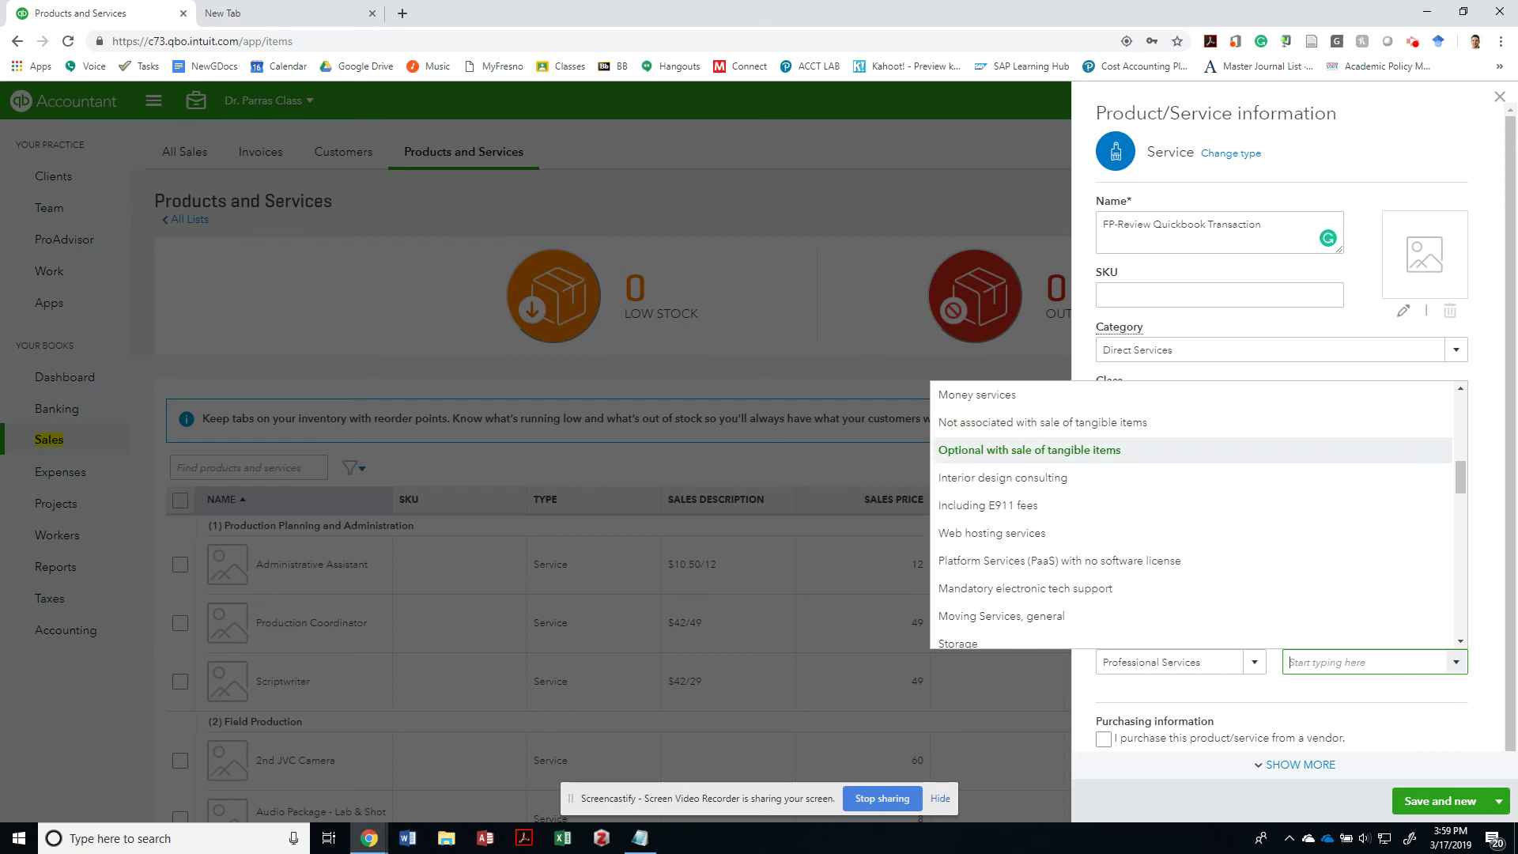
scroll(1192, 522, down, 3)
scroll(1192, 604, down, 1)
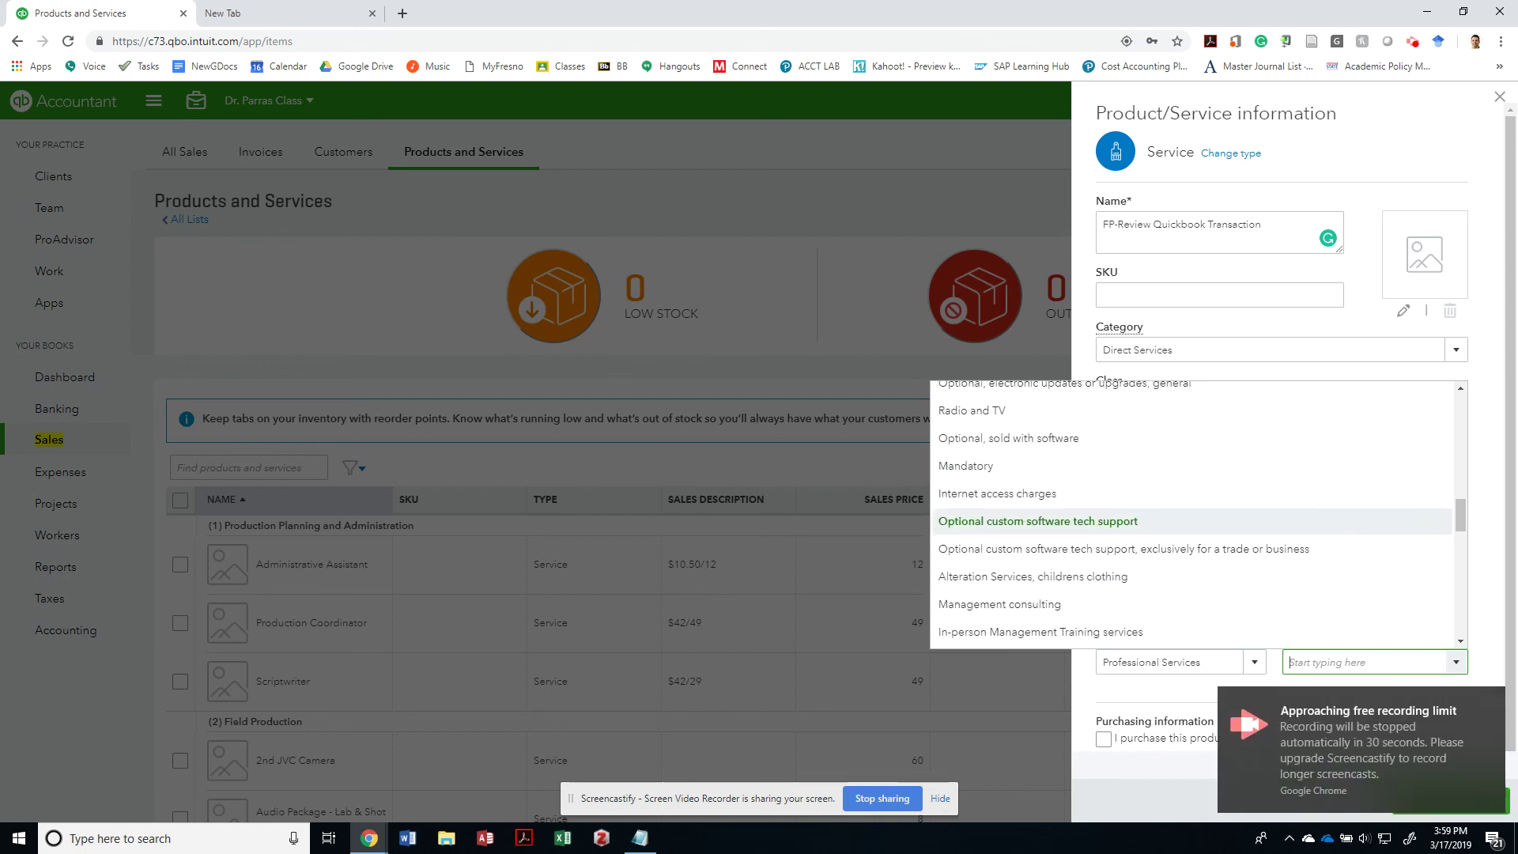
scroll(1191, 576, down, 2)
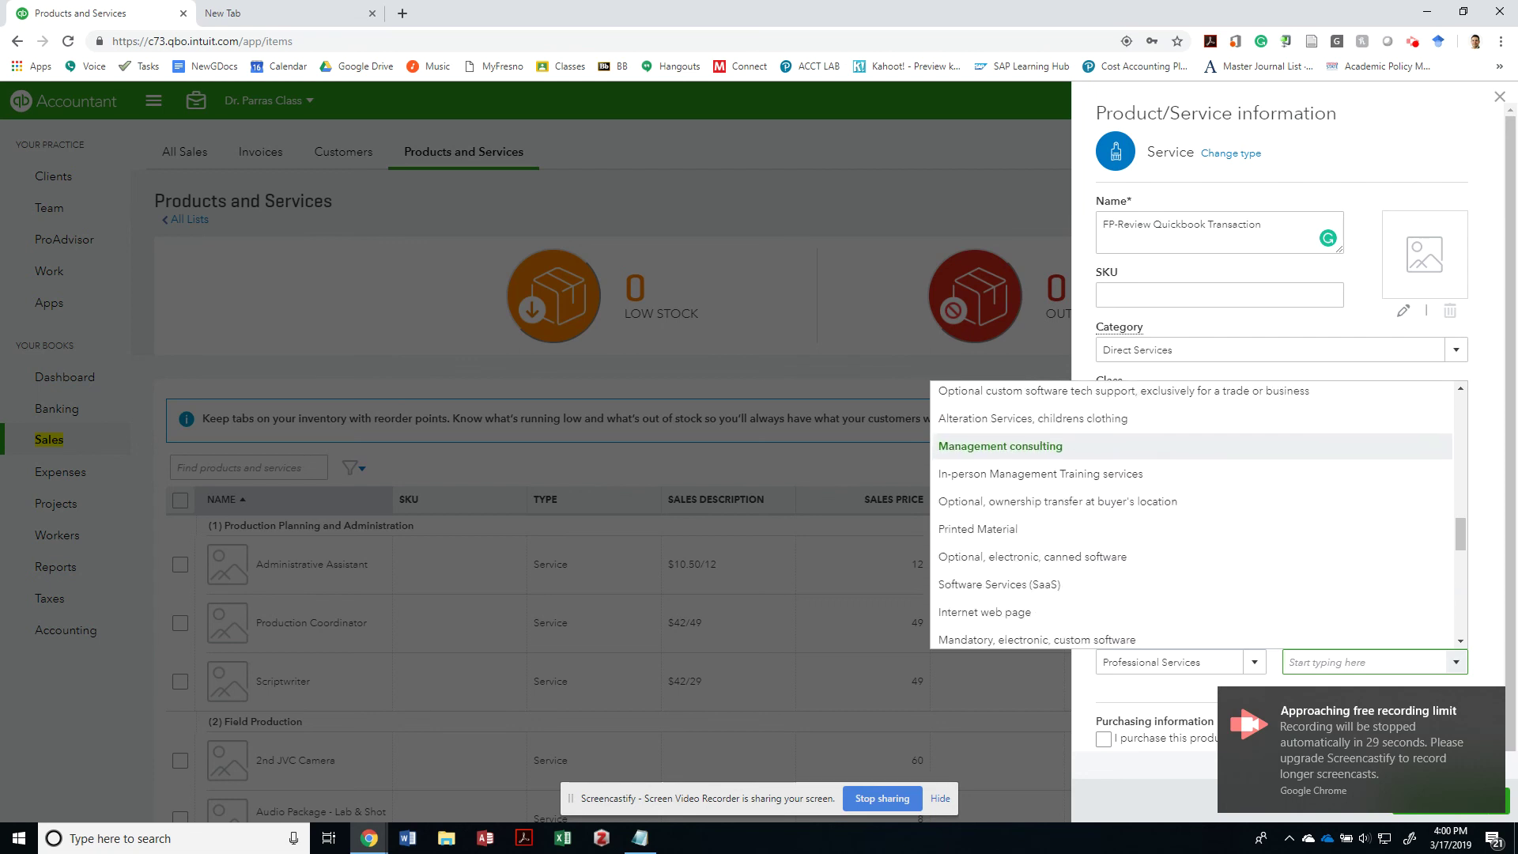
scroll(1191, 529, down, 2)
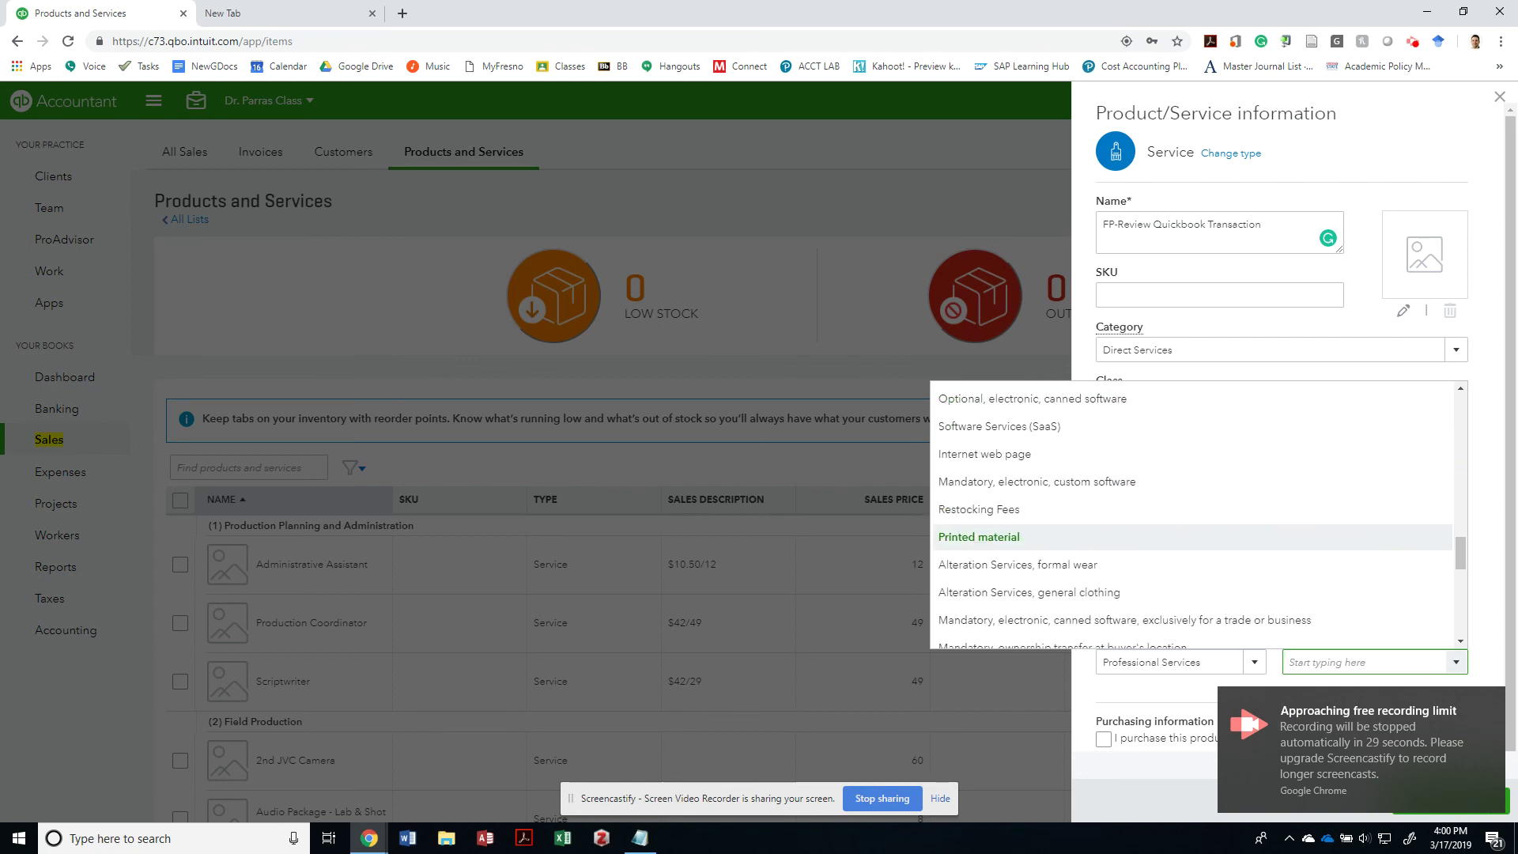
scroll(1191, 537, down, 5)
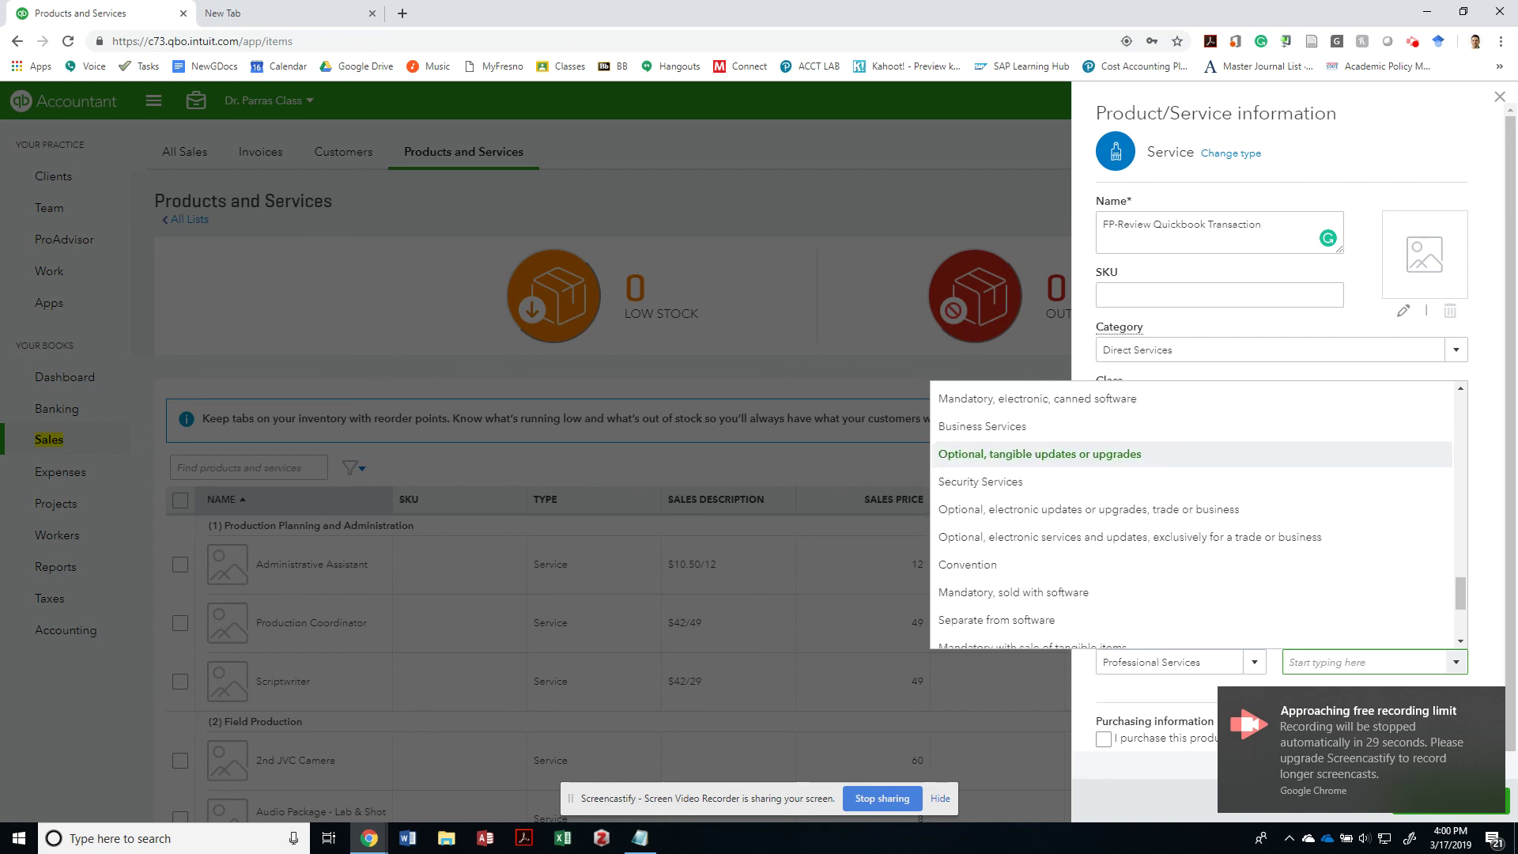
scroll(1192, 552, up, 1)
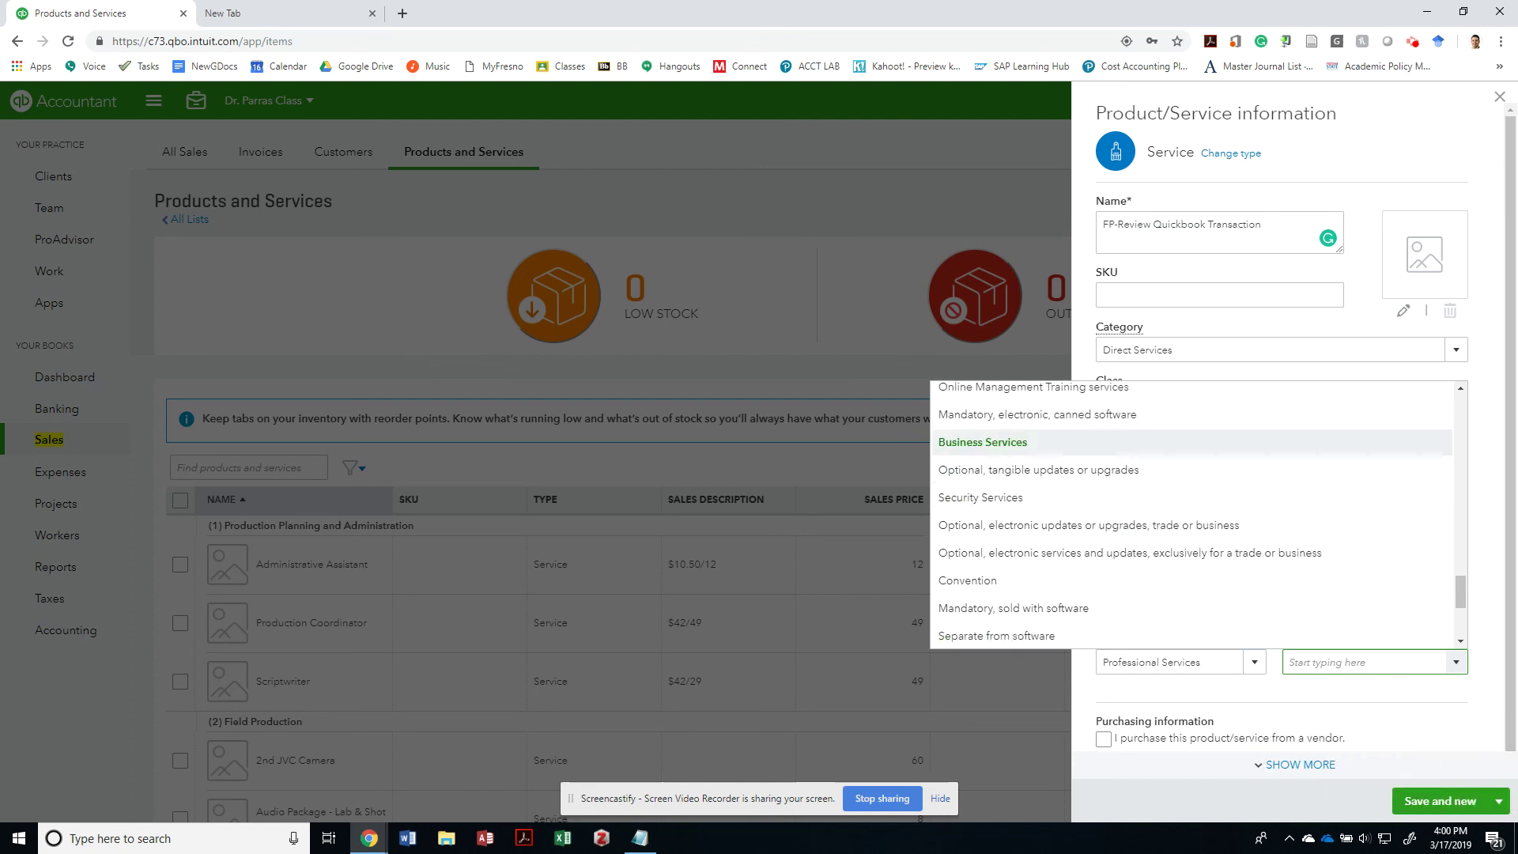
click(1191, 442)
scroll(1281, 442, down, 1)
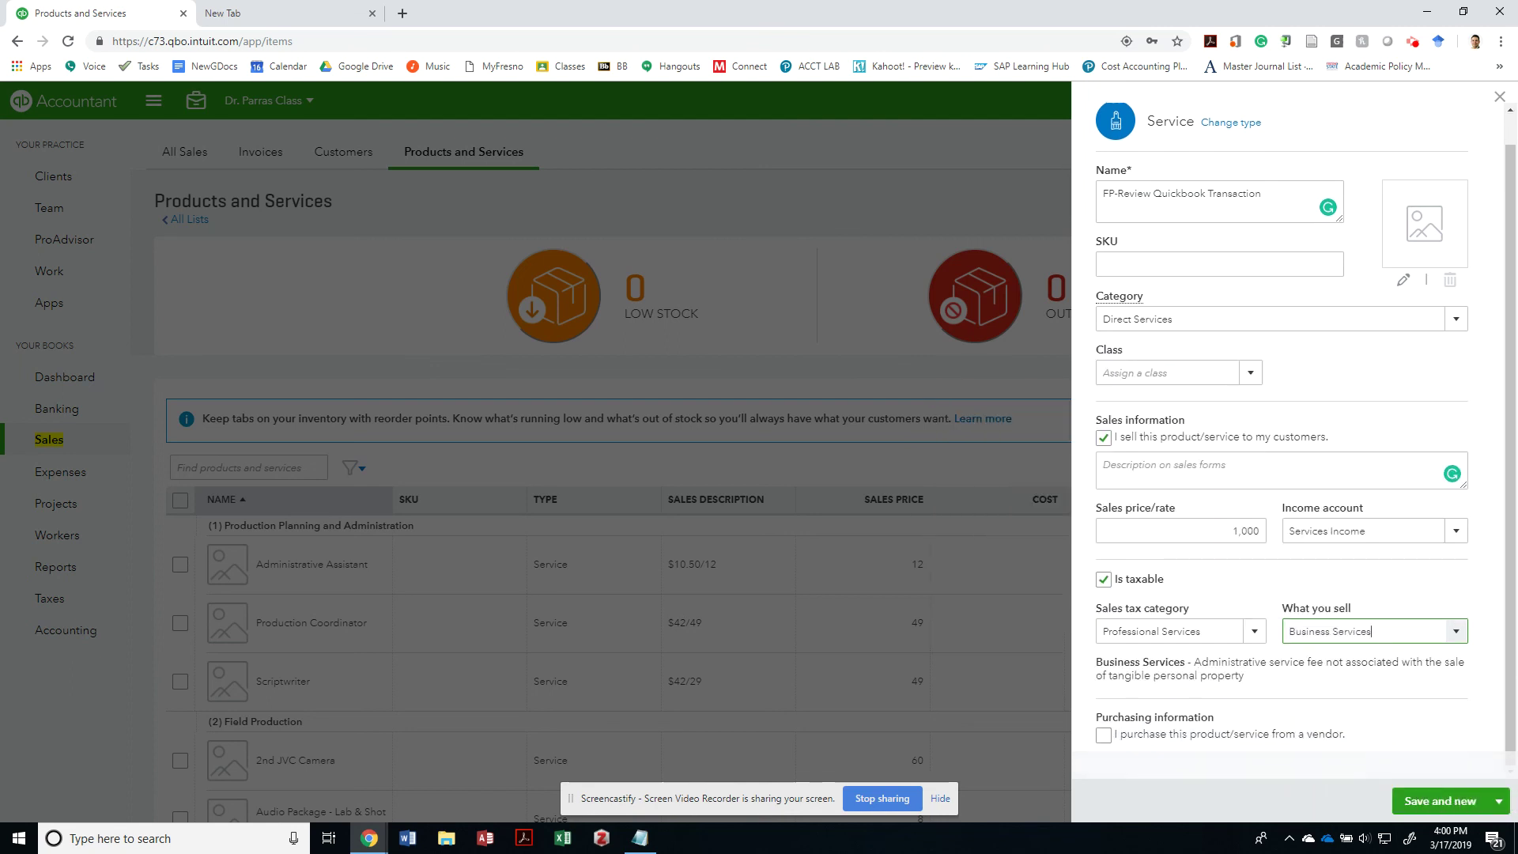
drag(1299, 663, 1336, 678)
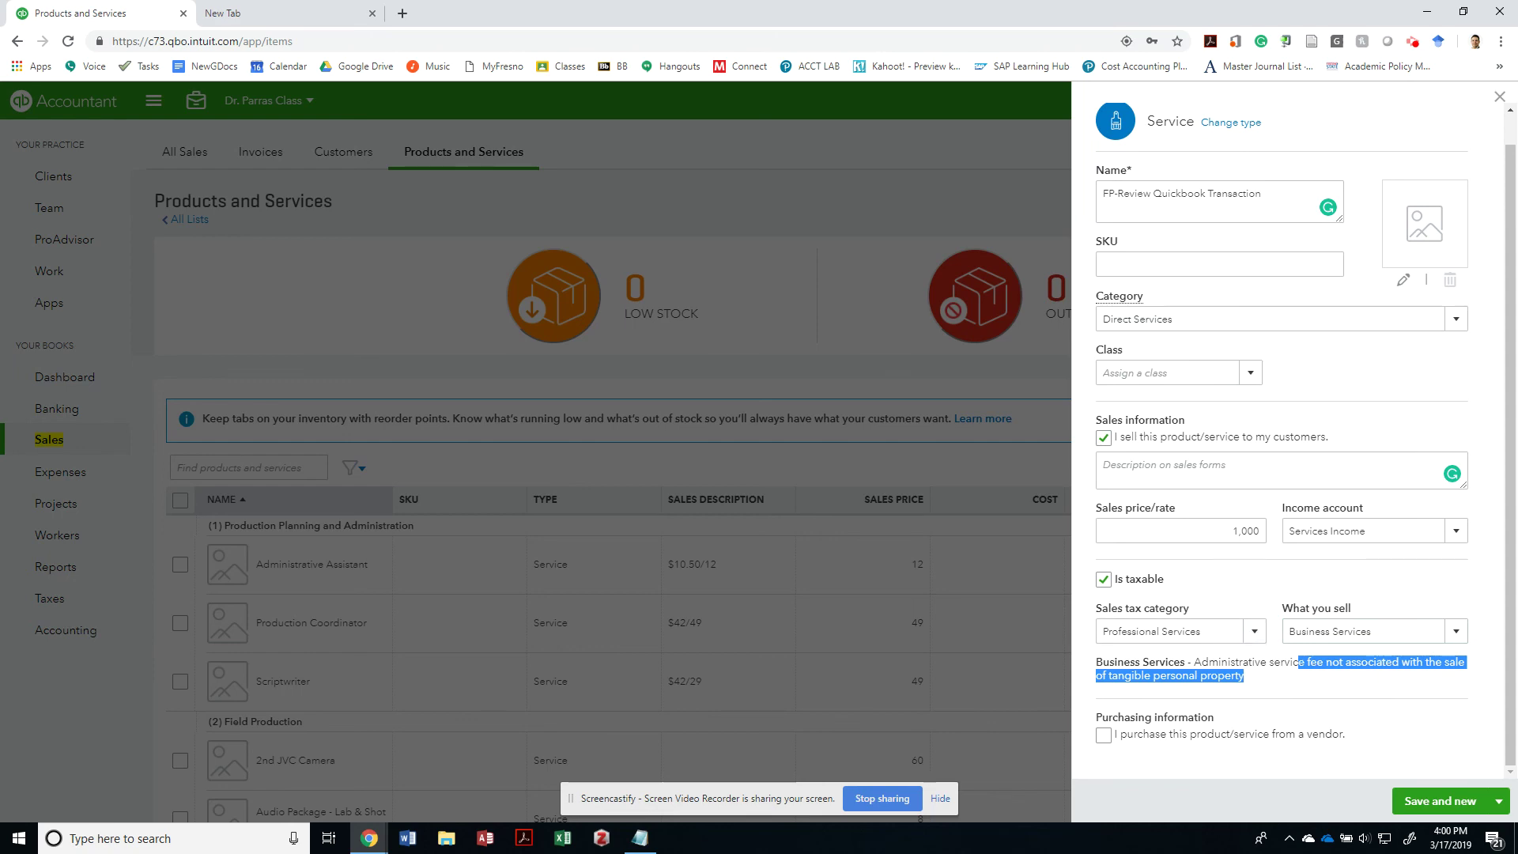
click(1499, 801)
click(1455, 773)
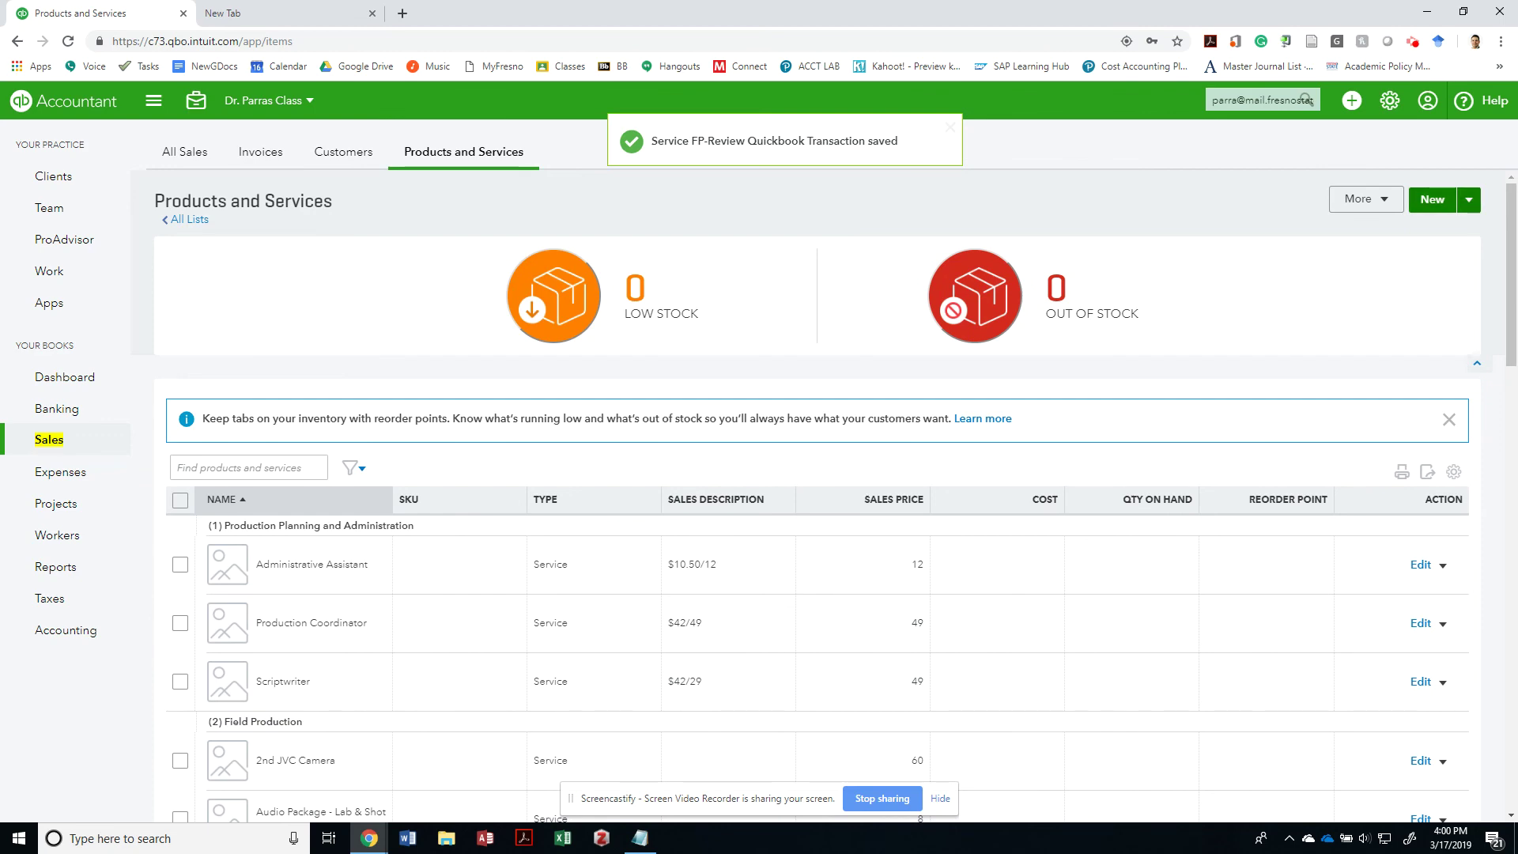
- Review the new FP services in the products and services list and show the additional options for adding items
scroll(815, 431, down, 20)
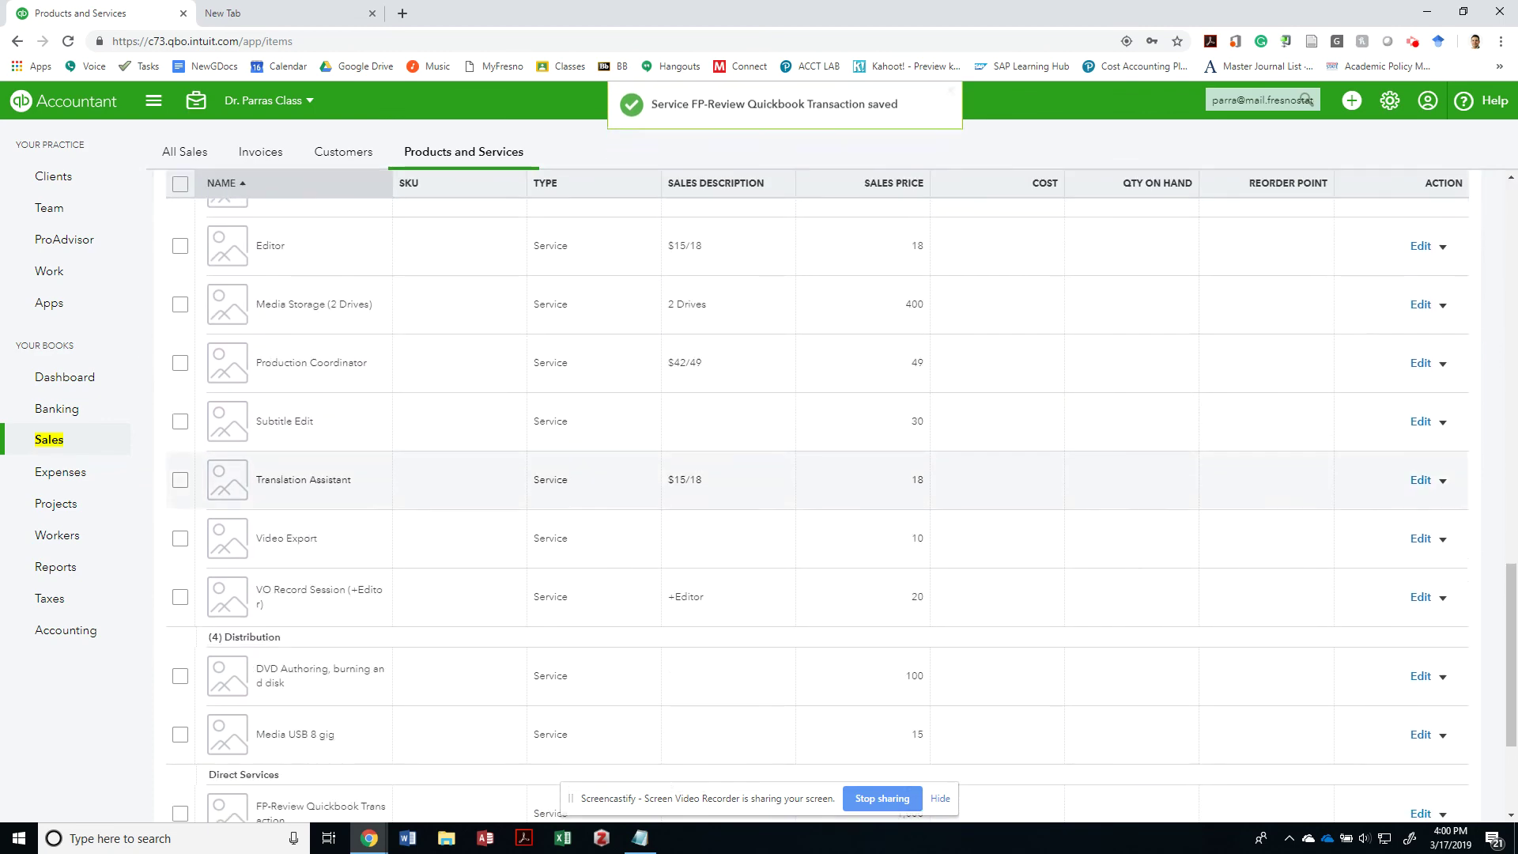
scroll(814, 431, down, 3)
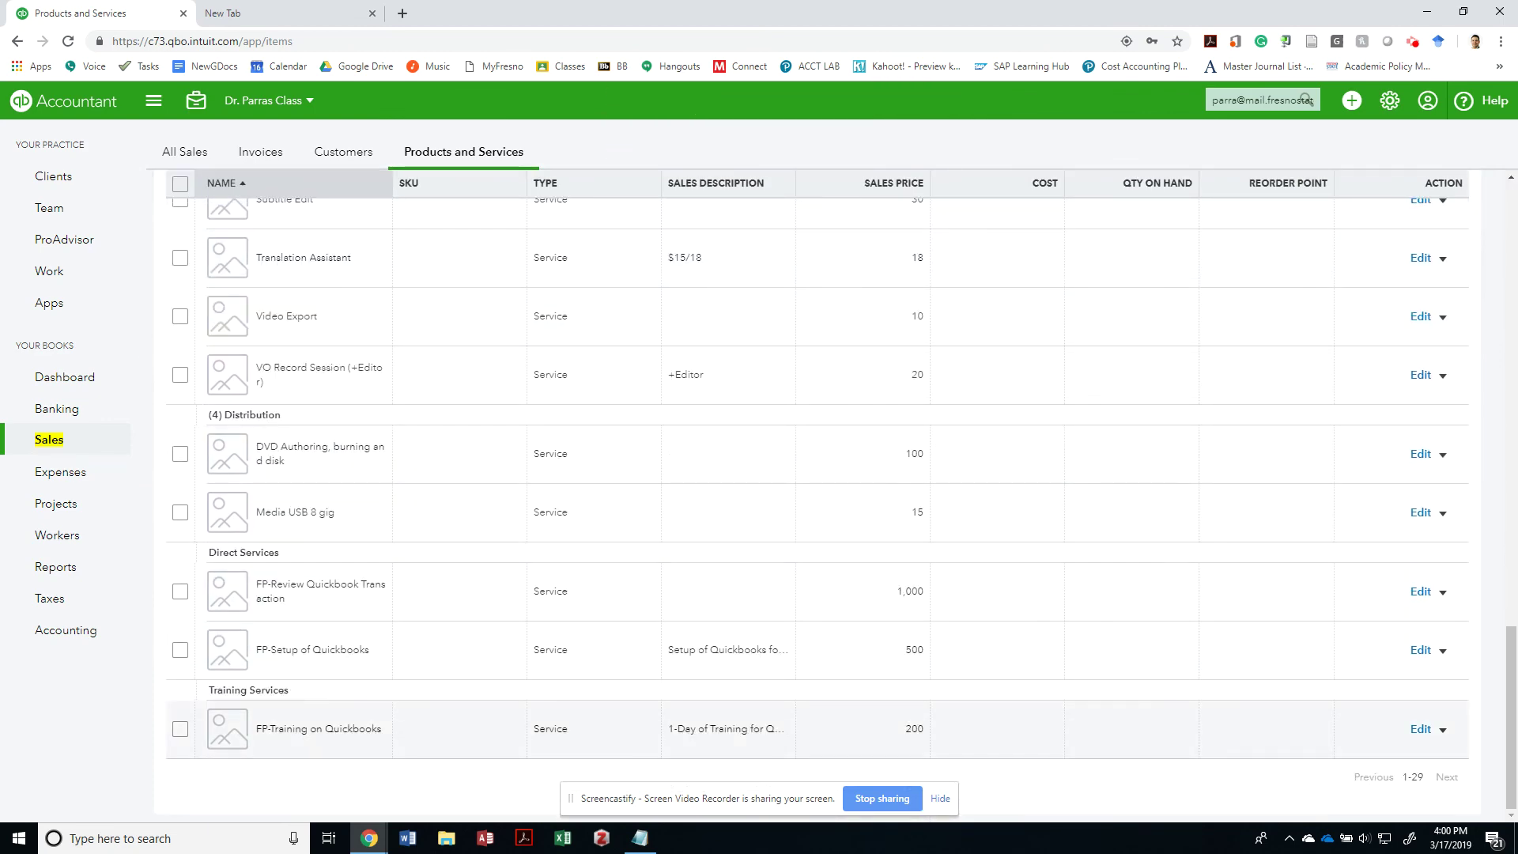
scroll(842, 506, up, 10)
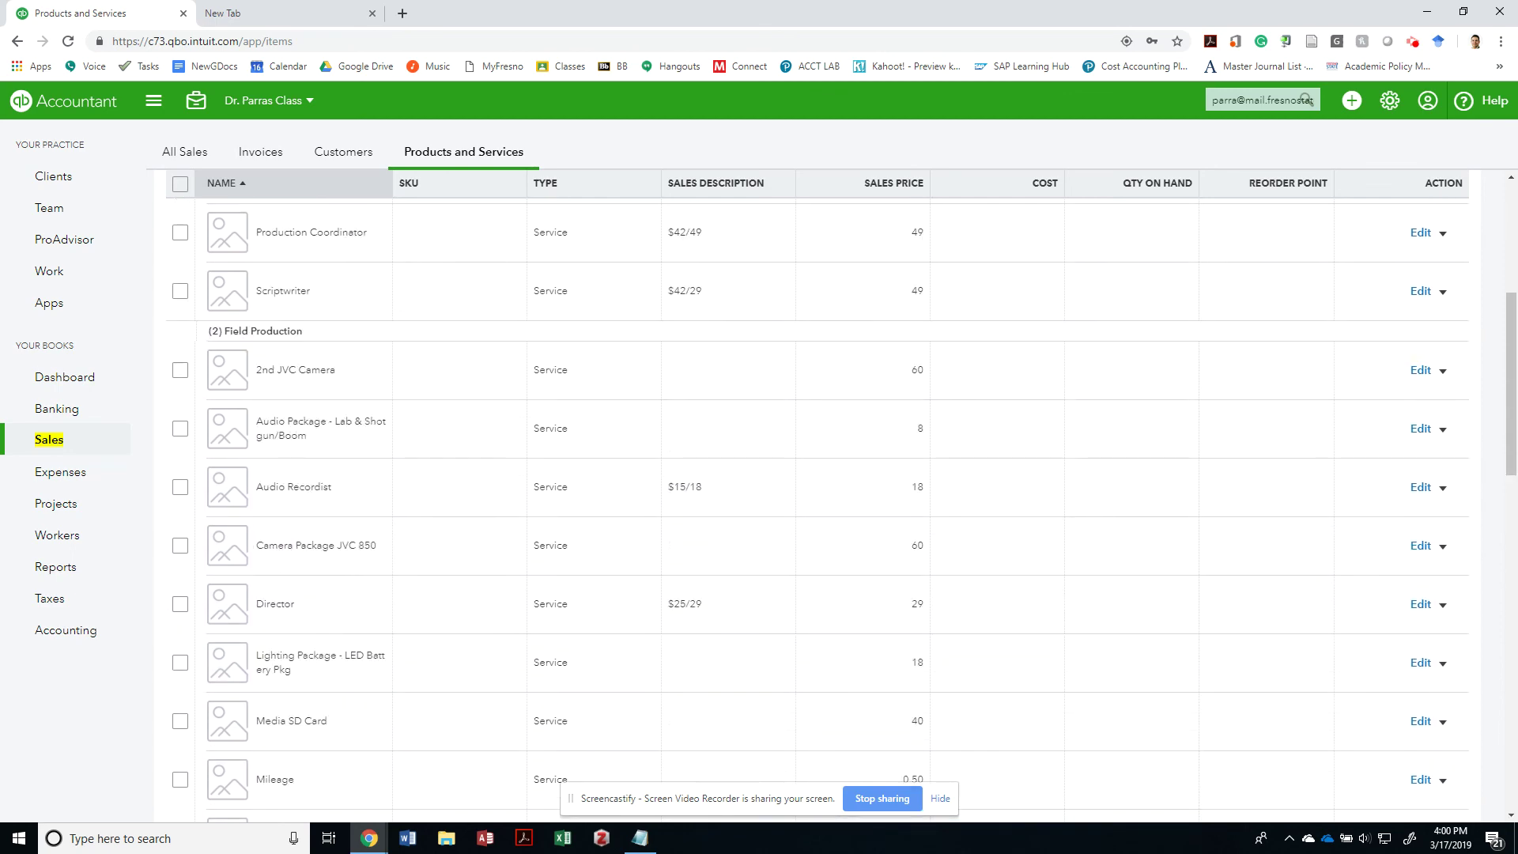
scroll(814, 491, up, 5)
drag(1511, 280, 1511, 276)
click(1469, 191)
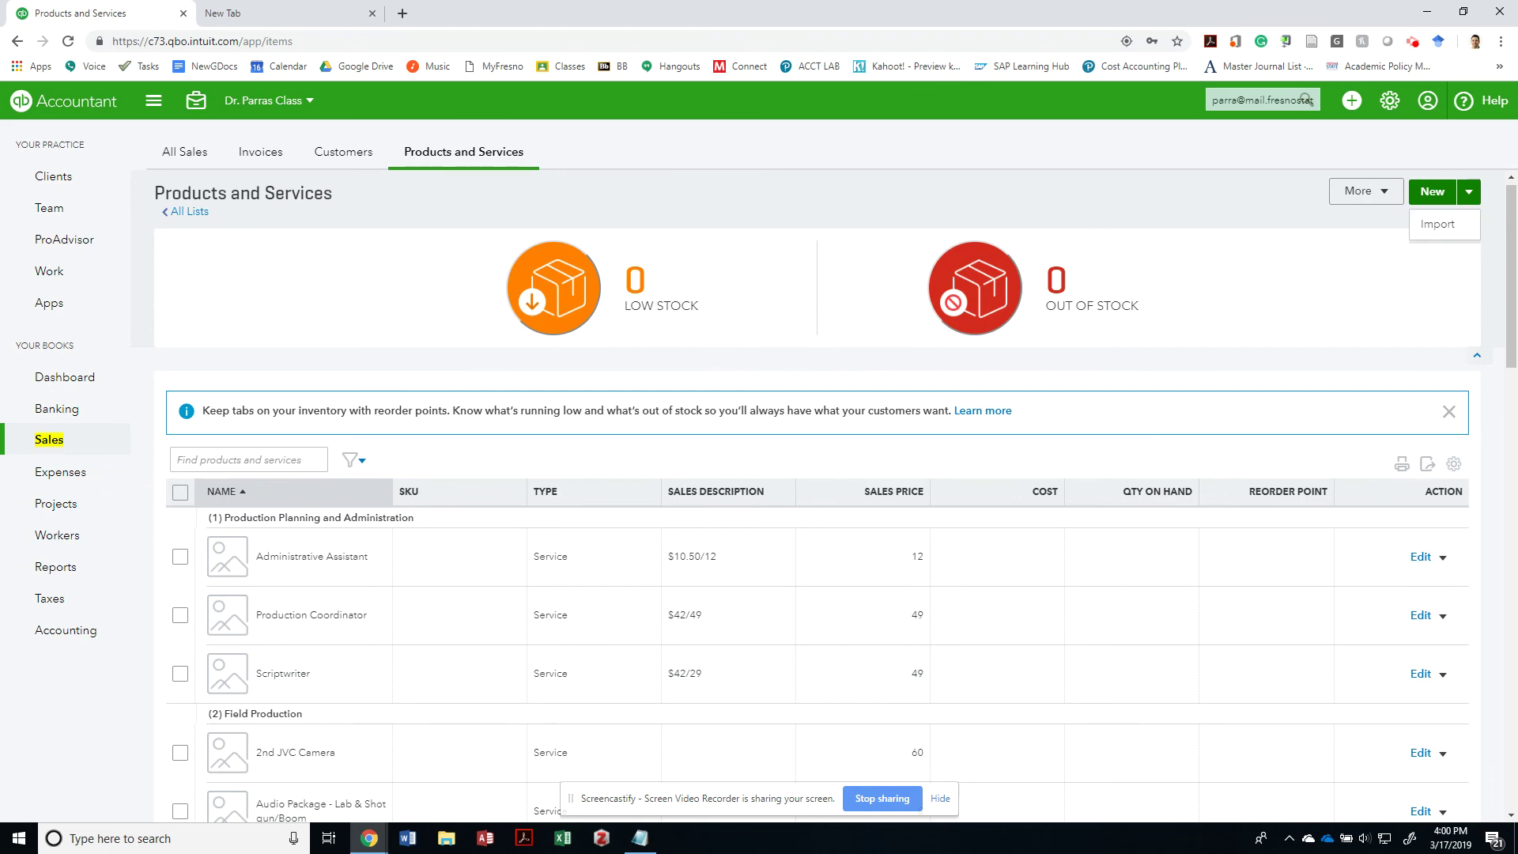